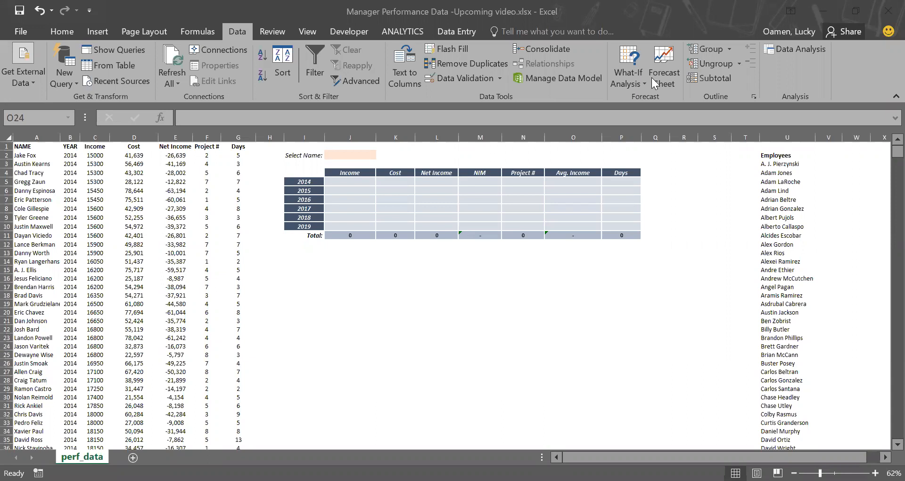
Step: Review the source data columns and the yearly summary table layout
click(445, 244)
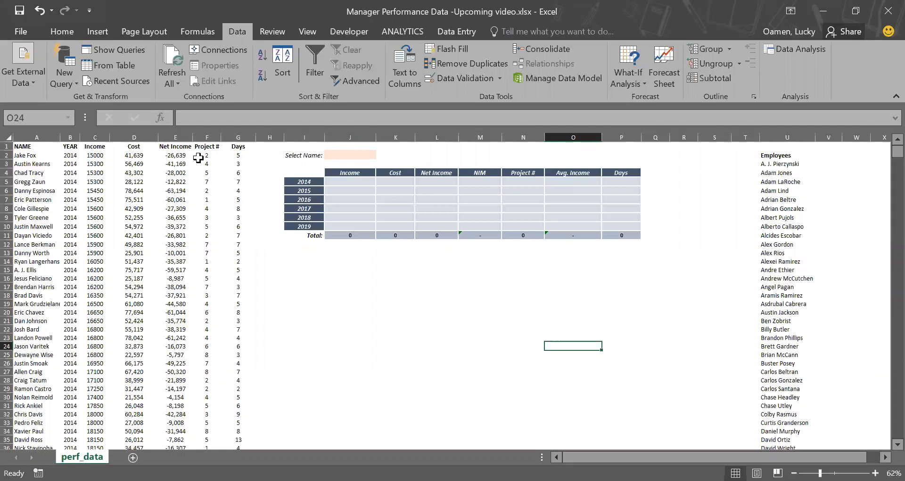
click(211, 132)
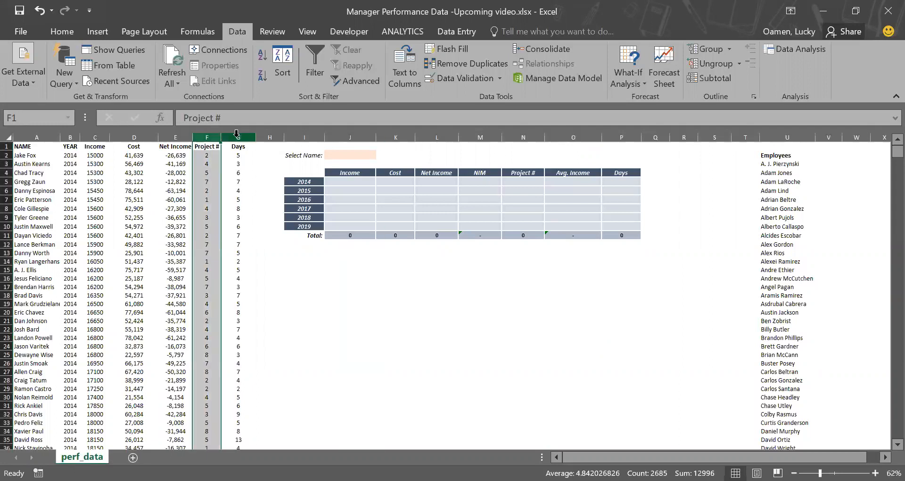
click(237, 133)
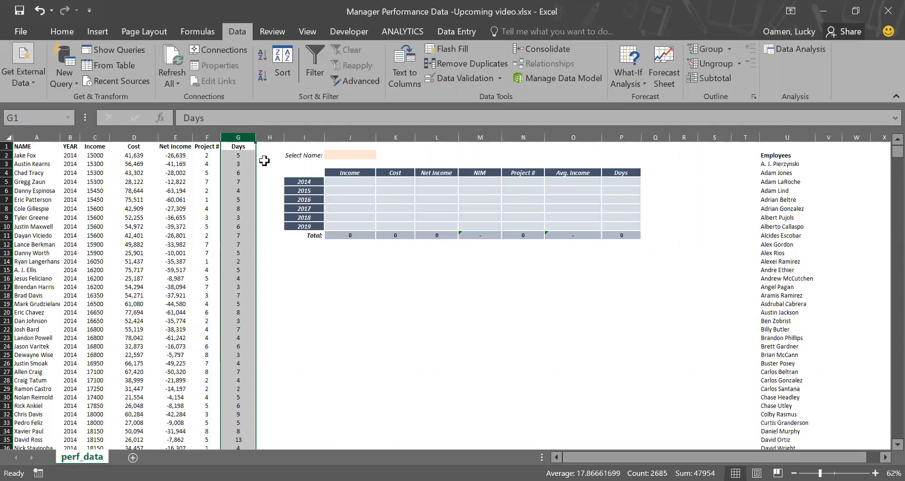
click(322, 207)
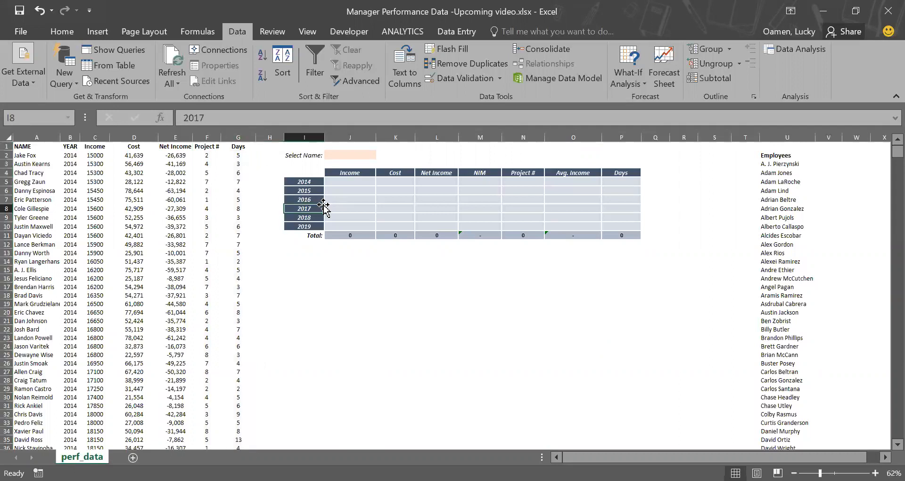
click(370, 173)
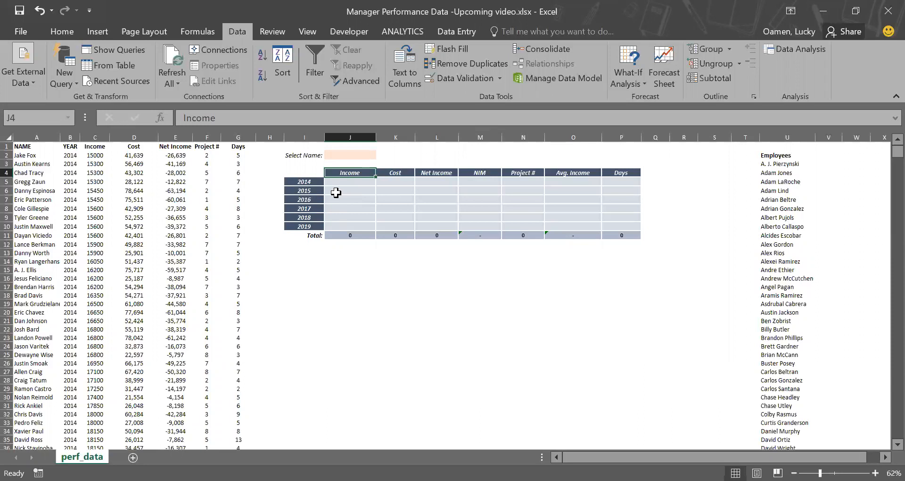
Step: Add list data validation to the Select Name cell using the employee names $U$3:$U$101 as the source
click(360, 155)
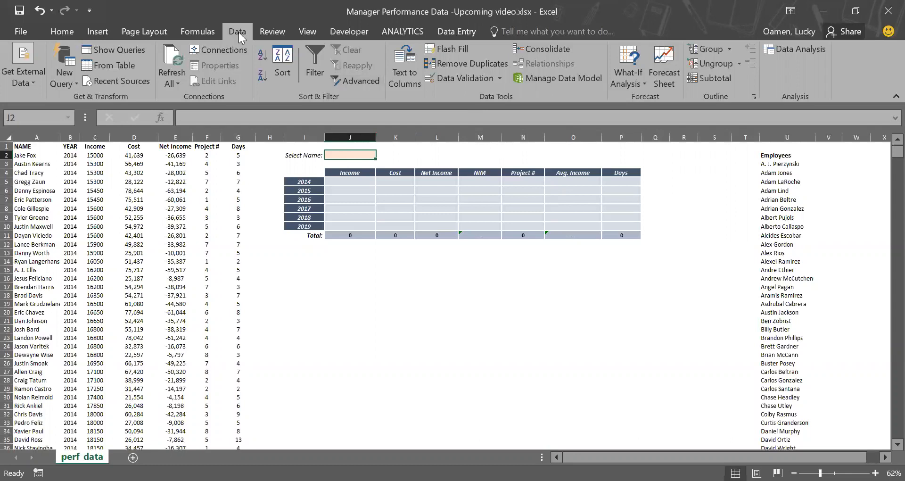
click(488, 78)
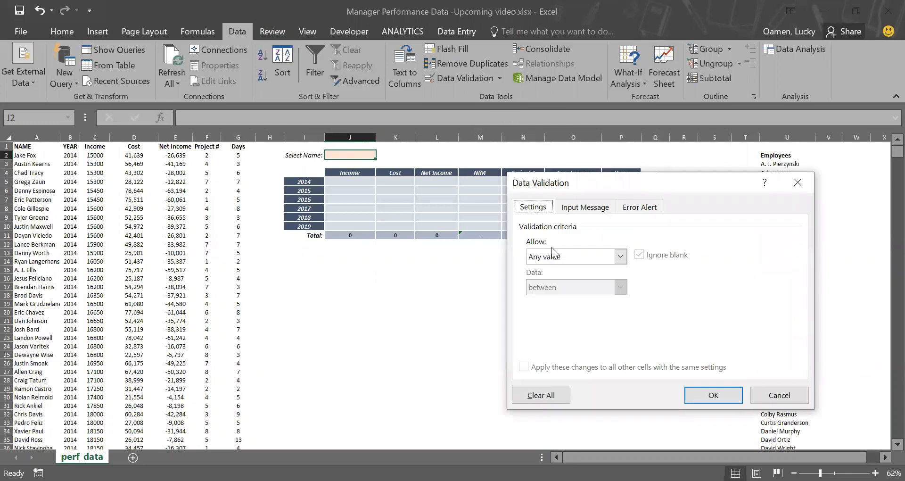
click(566, 257)
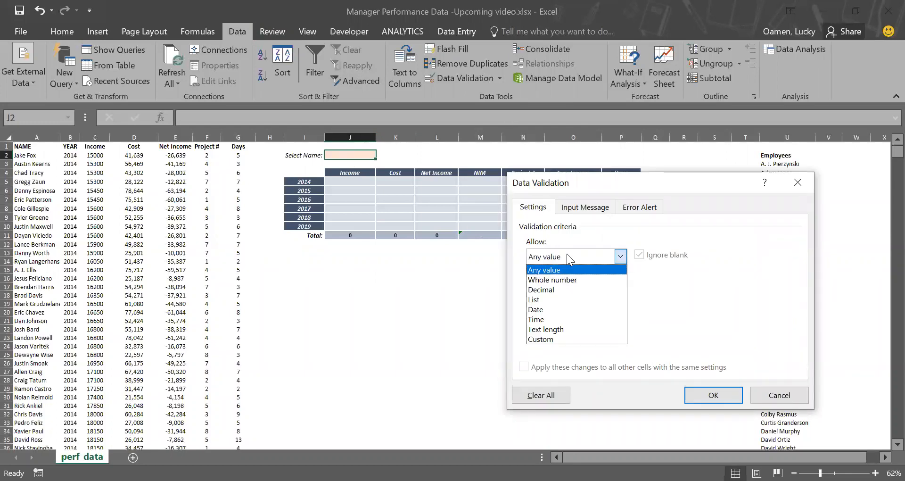
click(556, 301)
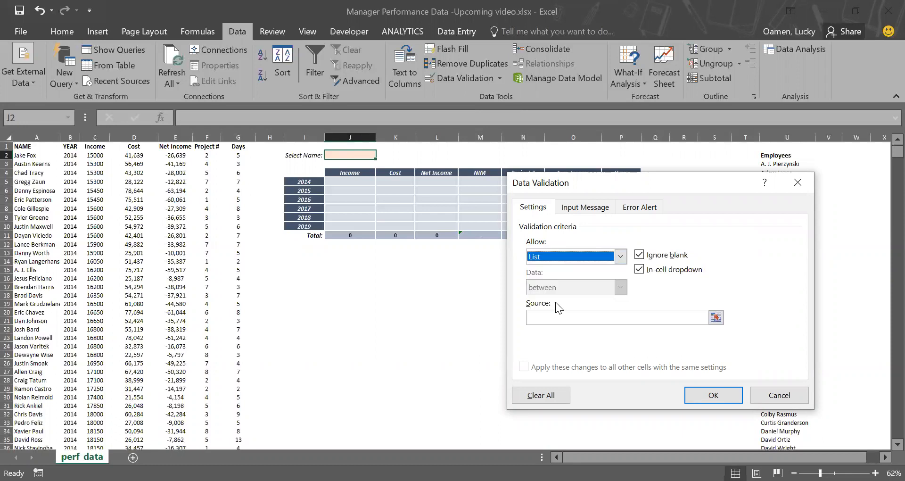
click(716, 318)
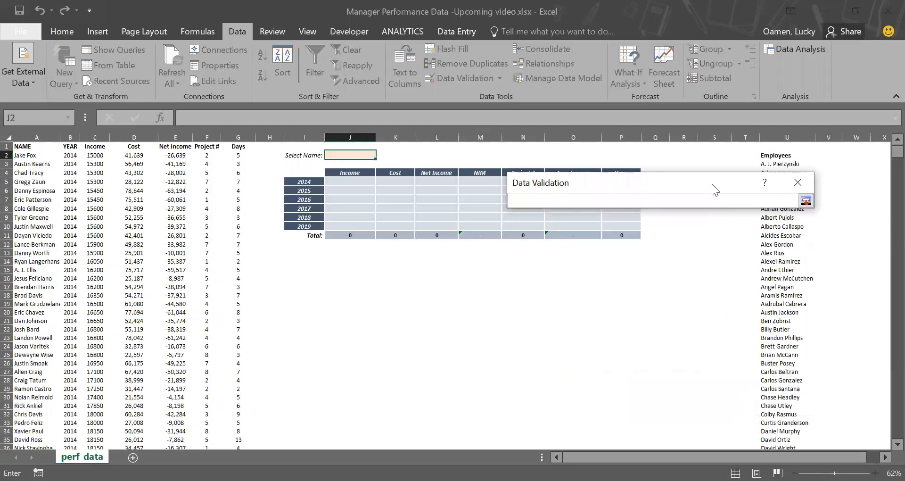
drag(711, 188, 588, 174)
click(769, 165)
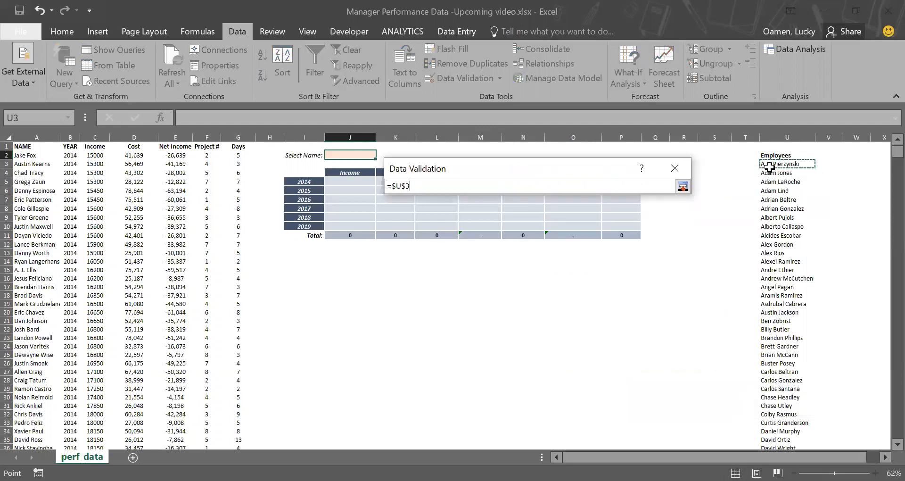
key(ctrl+shift+Down)
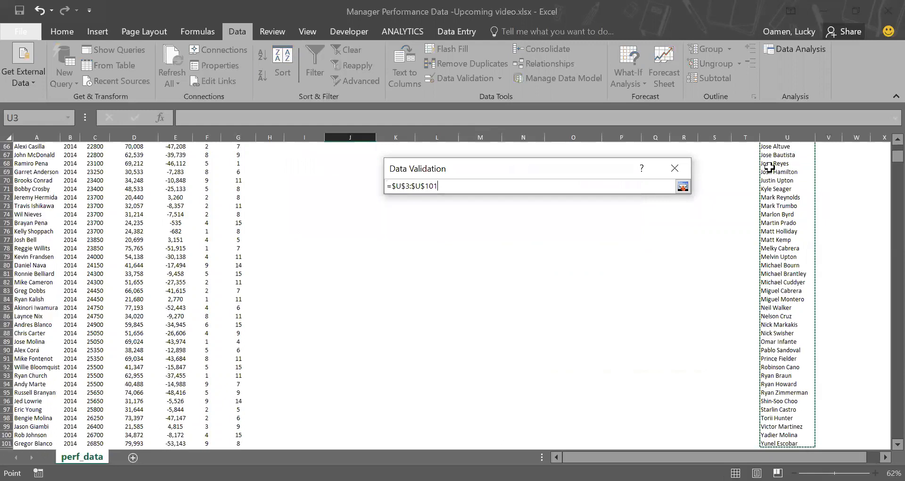
scroll(721, 240, up, 20)
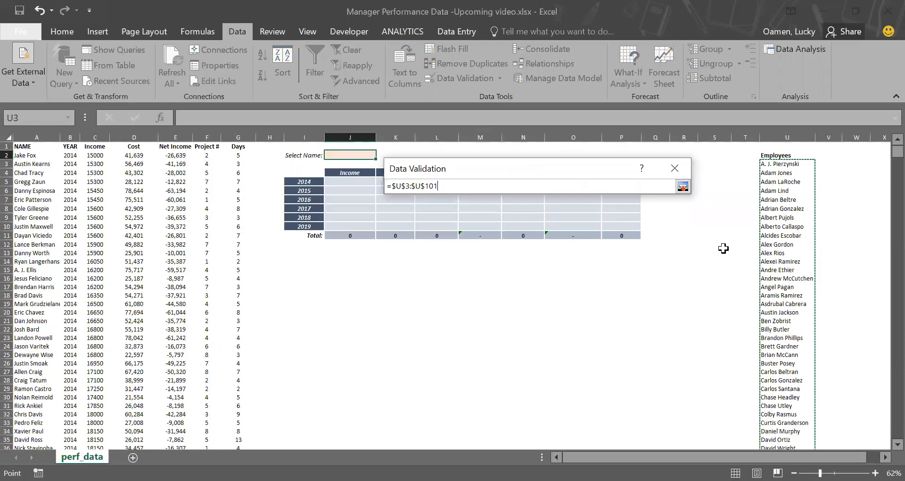
click(681, 186)
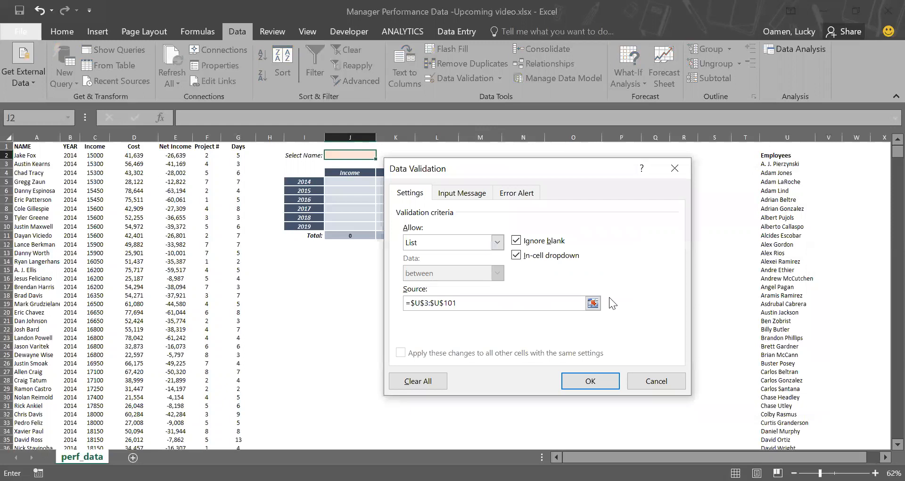
click(593, 381)
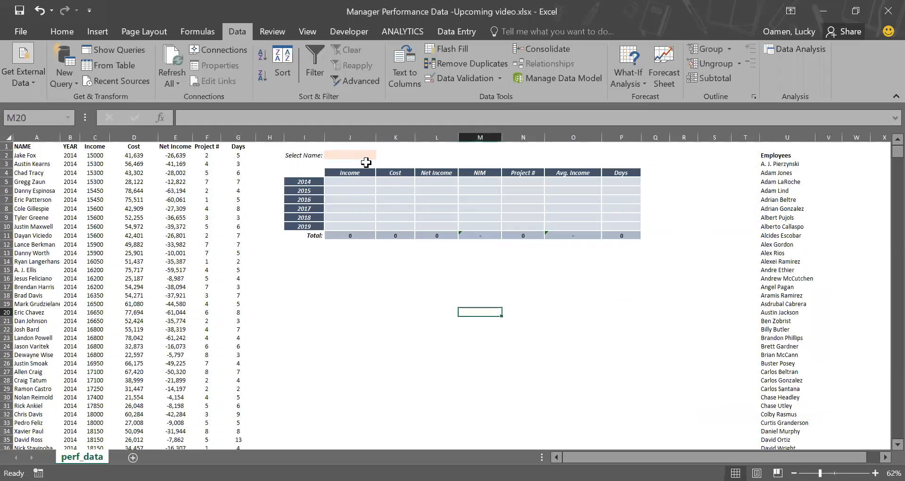
Step: Test the Select Name dropdown by picking several employees, ending with A. J. Pierzynski
click(380, 155)
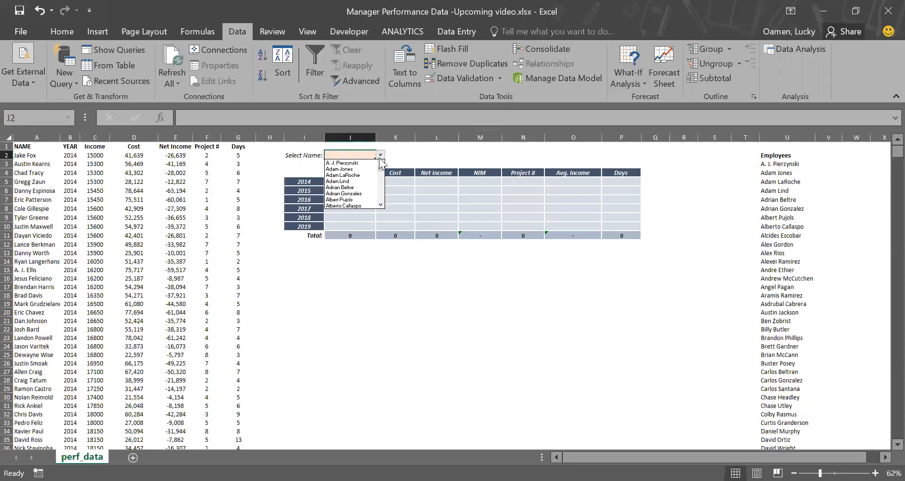
click(357, 190)
click(380, 155)
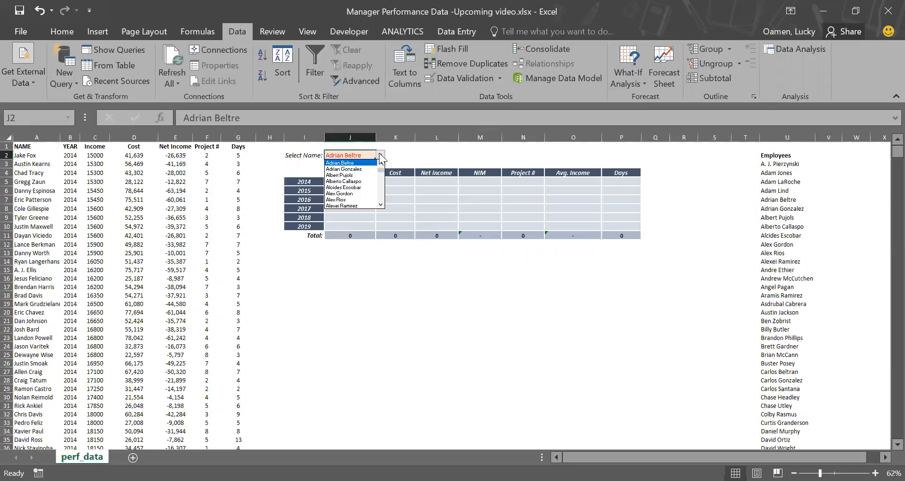
click(361, 194)
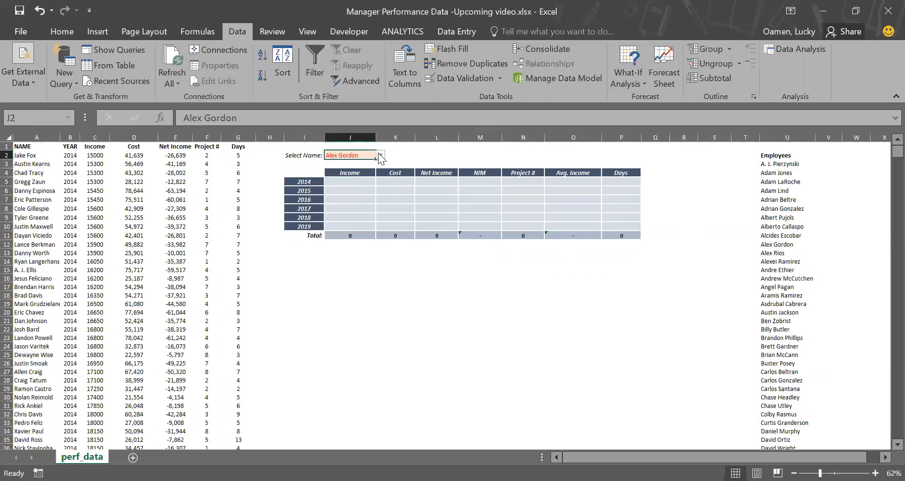
click(380, 155)
click(353, 206)
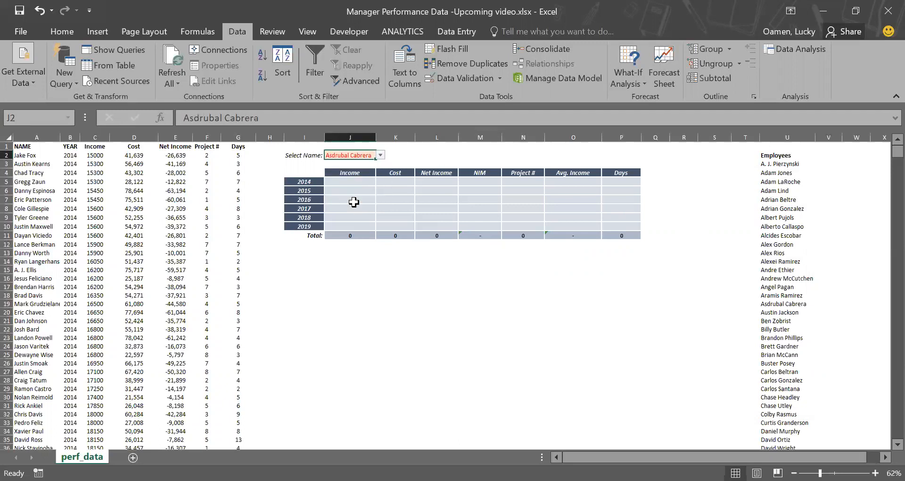
click(381, 155)
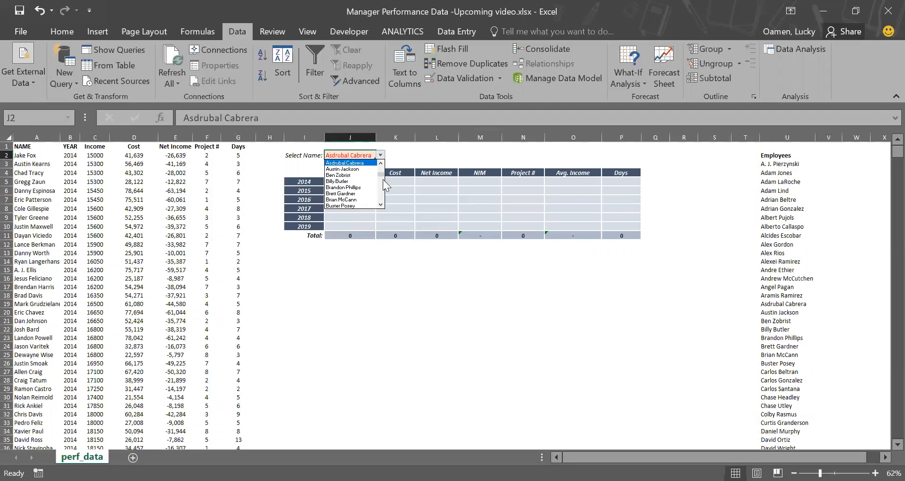
drag(382, 175, 380, 186)
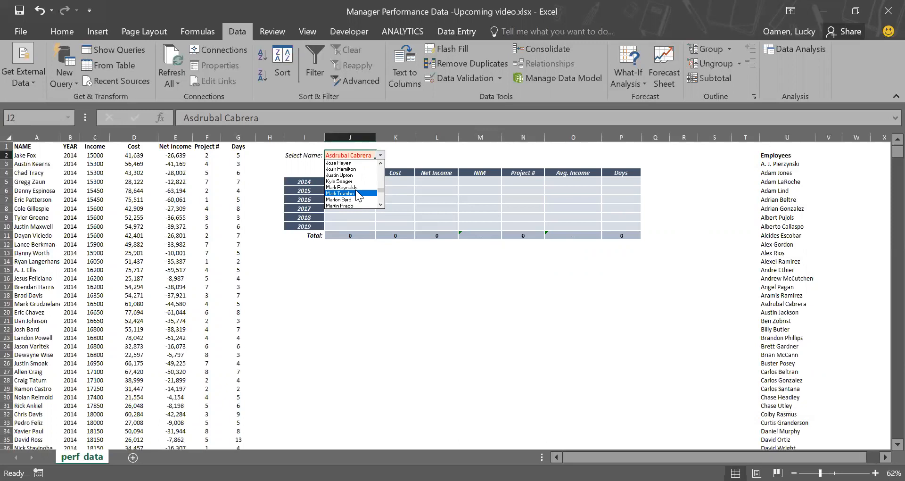
click(356, 189)
click(381, 156)
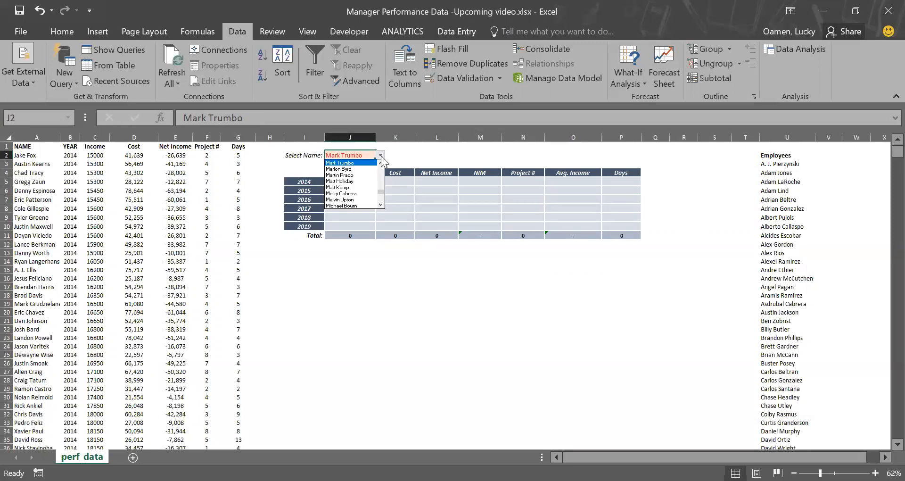
drag(379, 190, 380, 164)
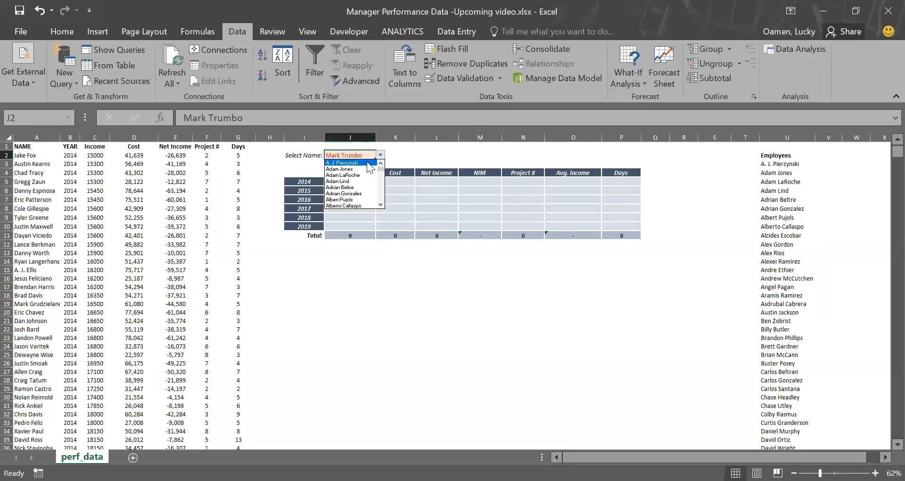
click(367, 161)
Step: Fill the NIM cells for 2014 to 2019 with yellow
click(337, 184)
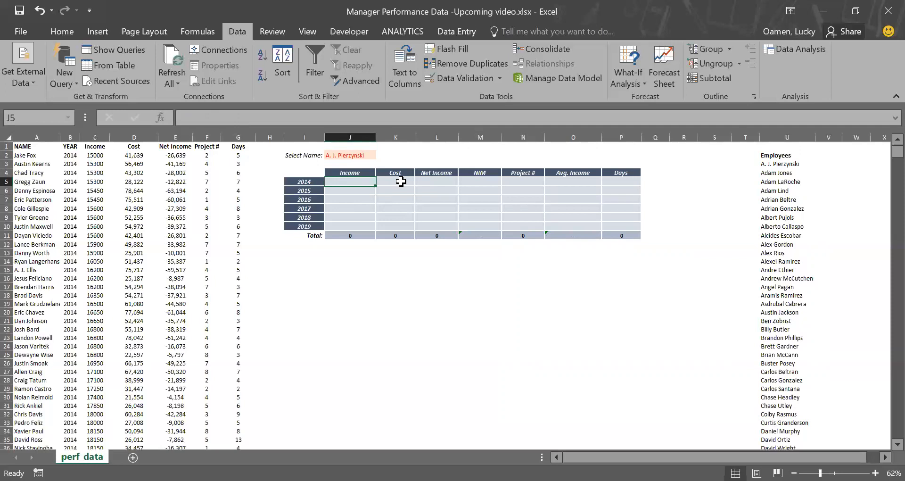
click(401, 181)
key(Right)
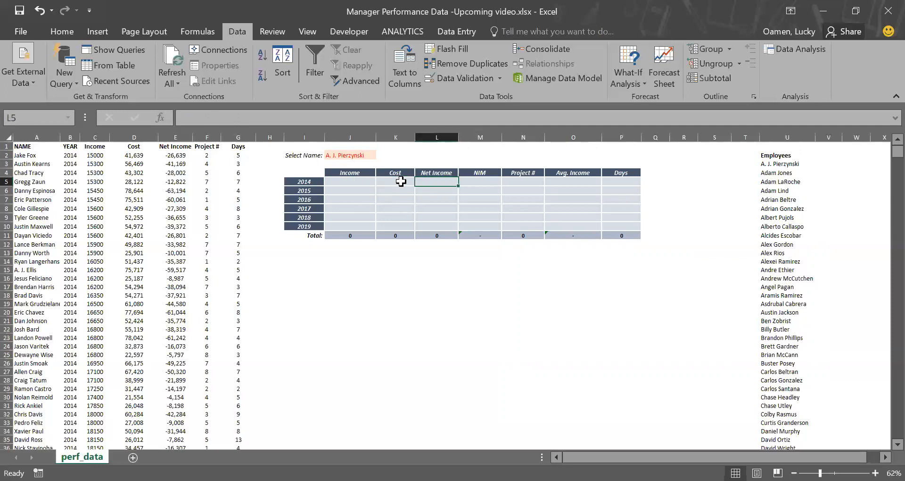
key(Right)
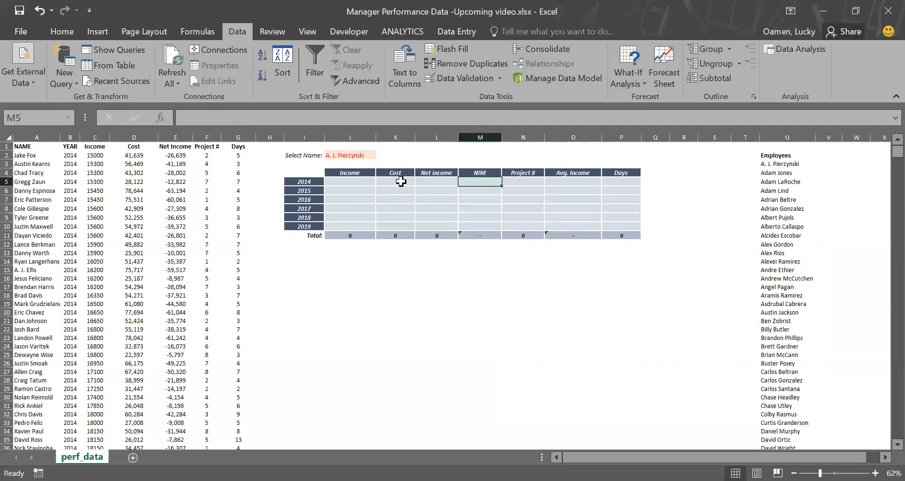
key(shift+Down)
key(shift+Down)
key(shift+Down)
key(shift+Down)
key(shift+Down)
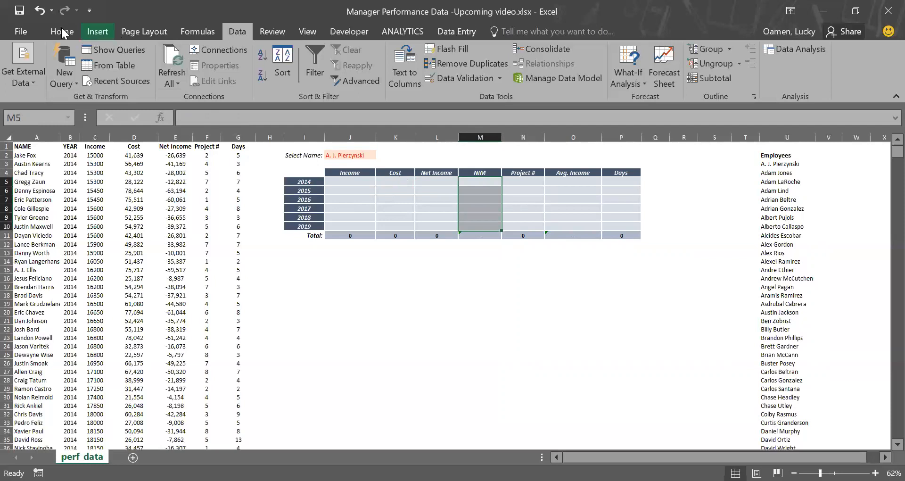
click(61, 31)
click(191, 75)
Step: Fill the Avg. Income cells for 2014 to 2019 with yellow
key(Right)
key(Right)
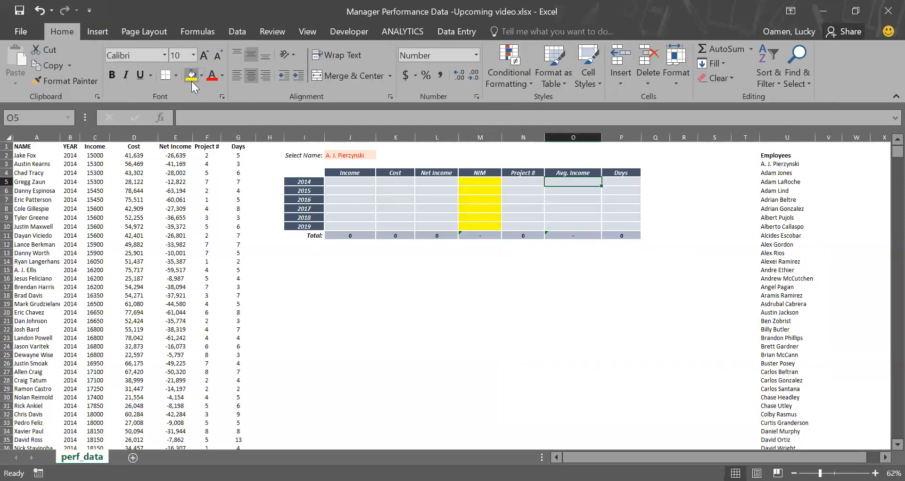
key(shift+Down)
key(shift+Down)
key(shift+Down)
key(shift+Down)
key(shift+Down)
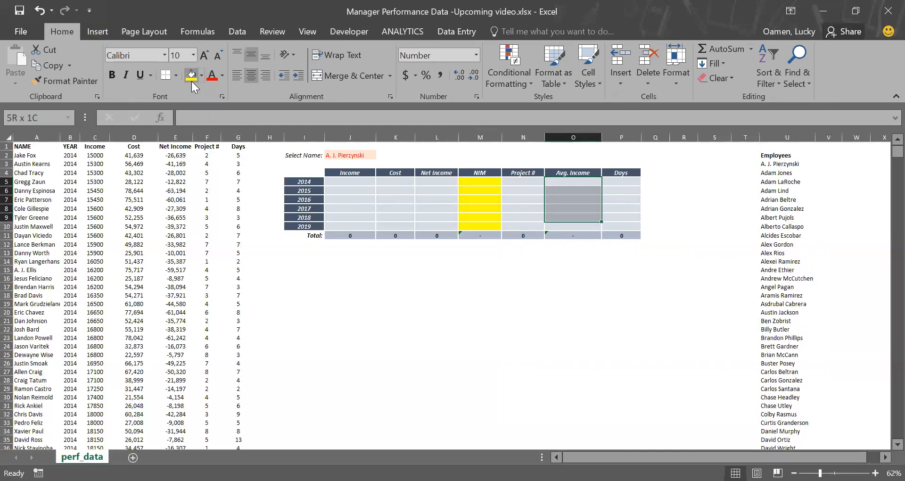
click(192, 75)
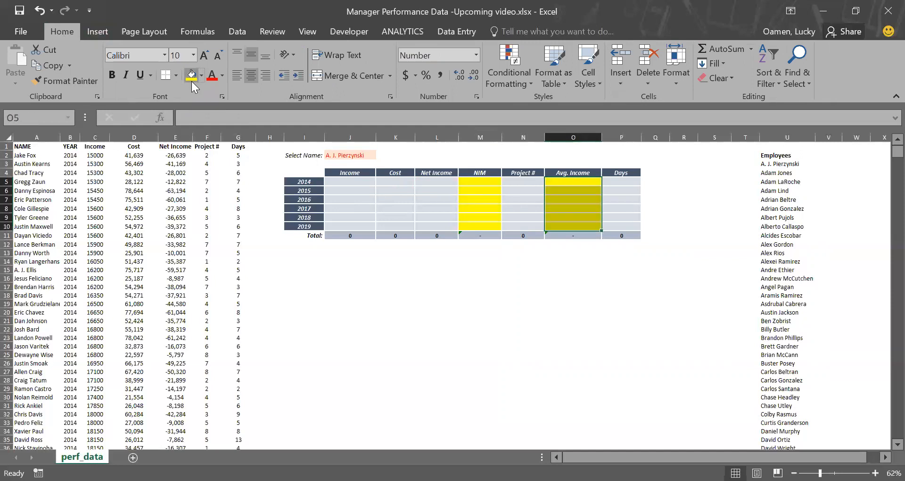
Step: Enter a SUMIFS formula in the 2014 Income cell summing column C where column A matches the selected name J2 and column B matches year I5
key(Left)
key(Left)
key(Left)
key(Left)
key(Left)
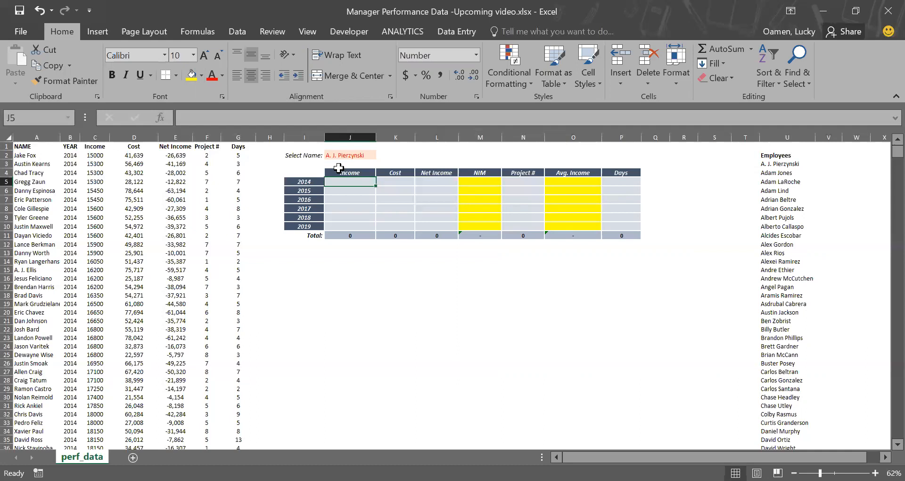
text(=sum)
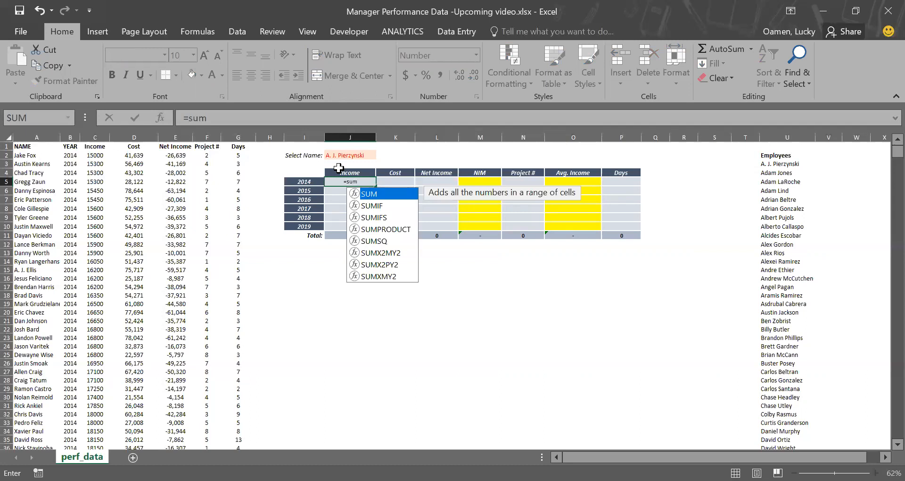
text(ifs)
key(Tab)
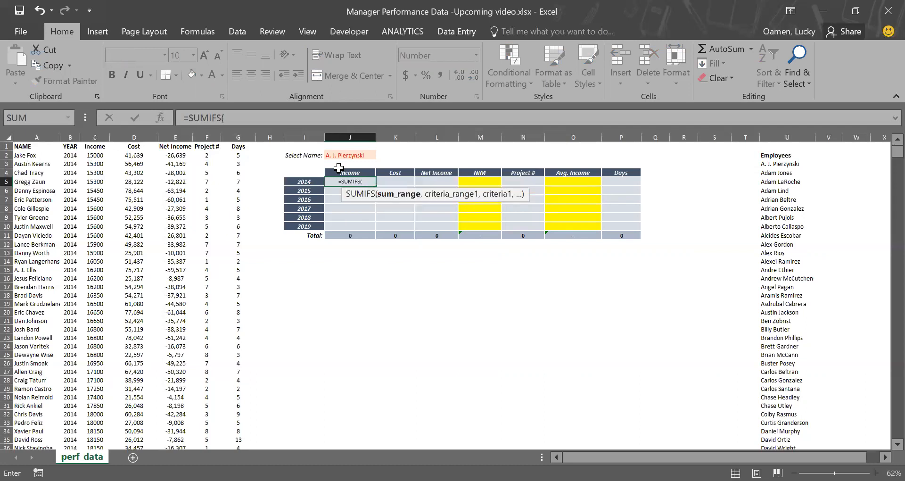
click(99, 134)
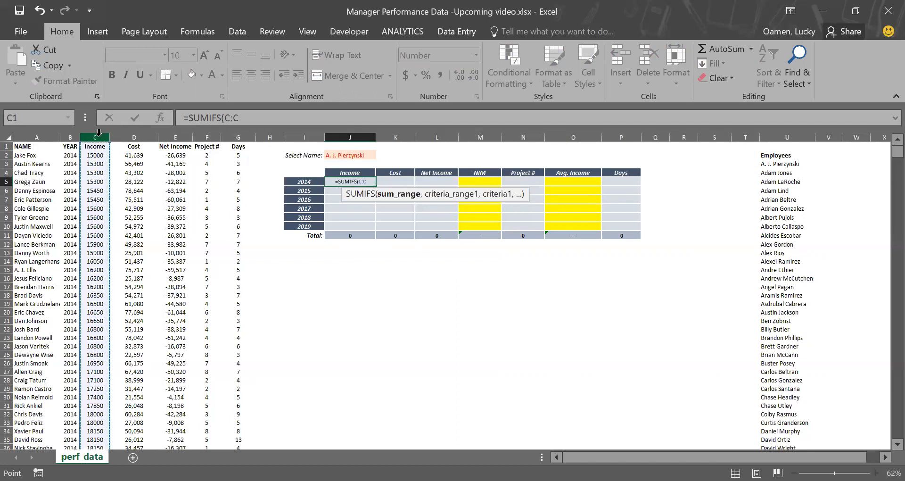
text(,)
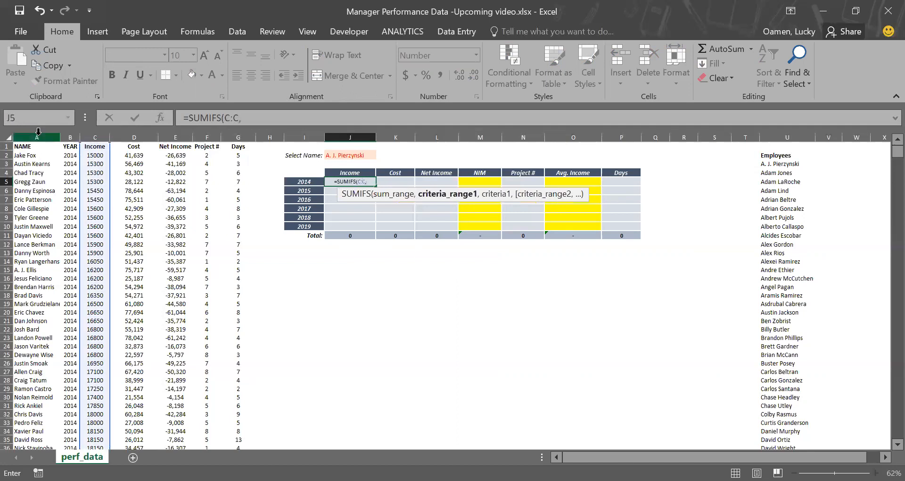
click(38, 134)
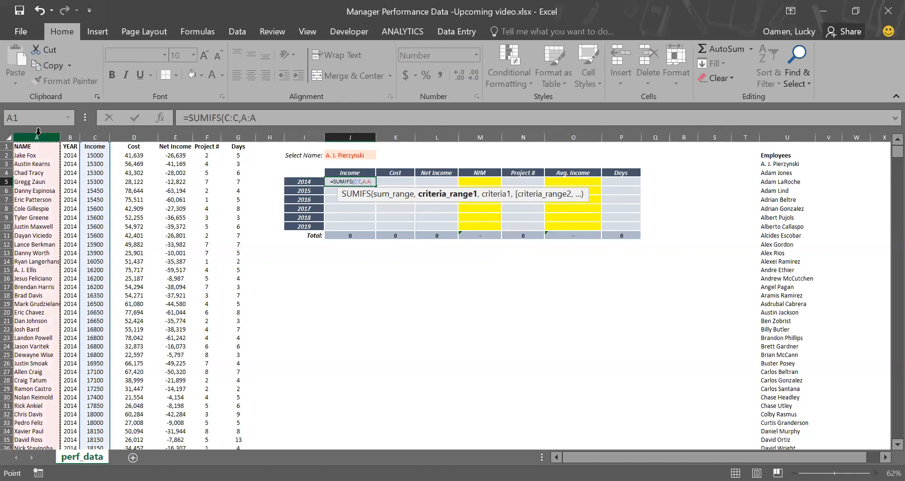
text(,)
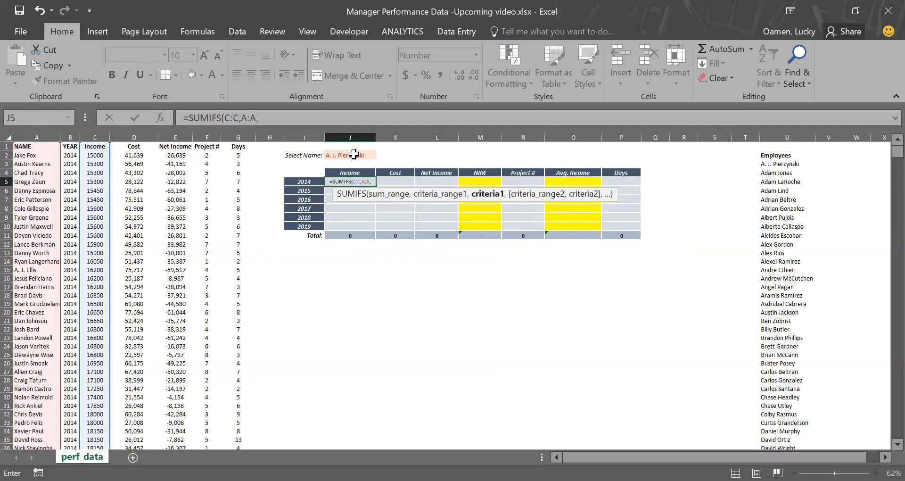
click(353, 154)
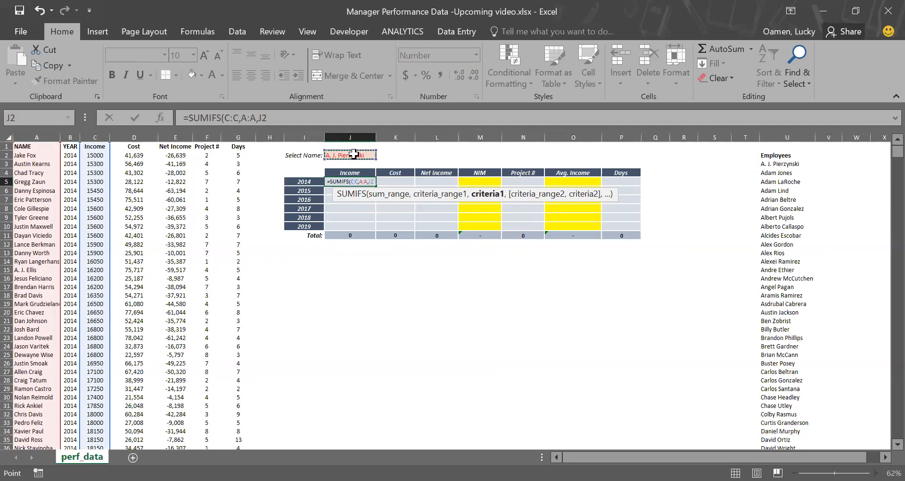
text(,B:B)
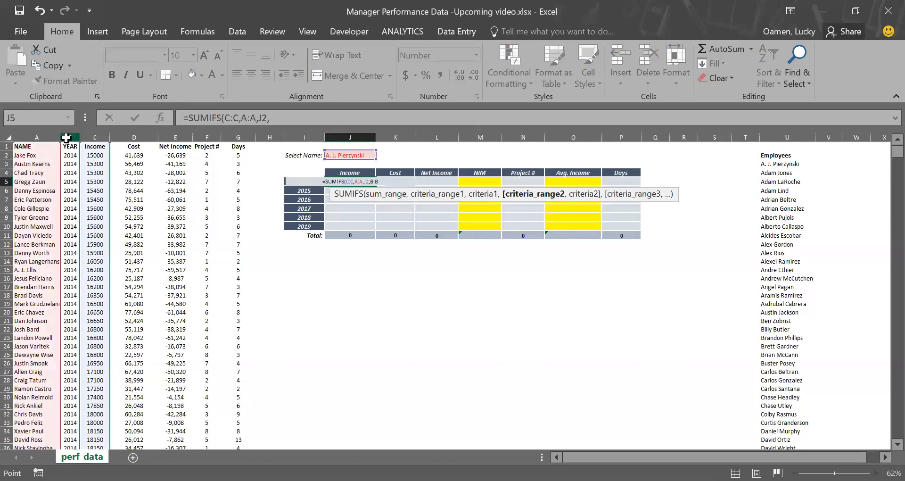
click(67, 136)
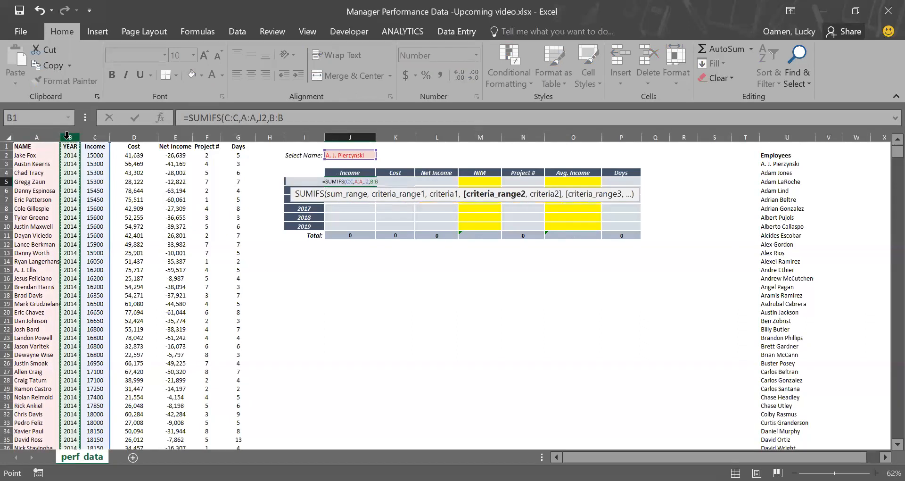
text(,)
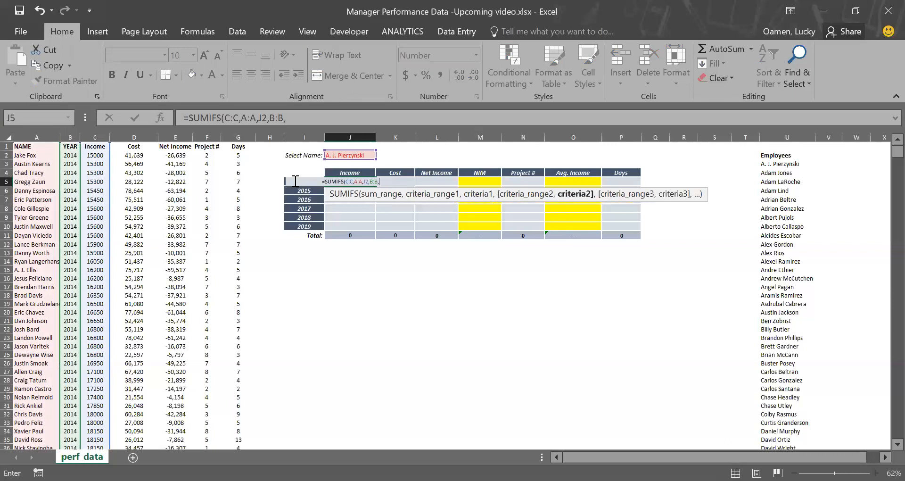
click(270, 182)
key(Right)
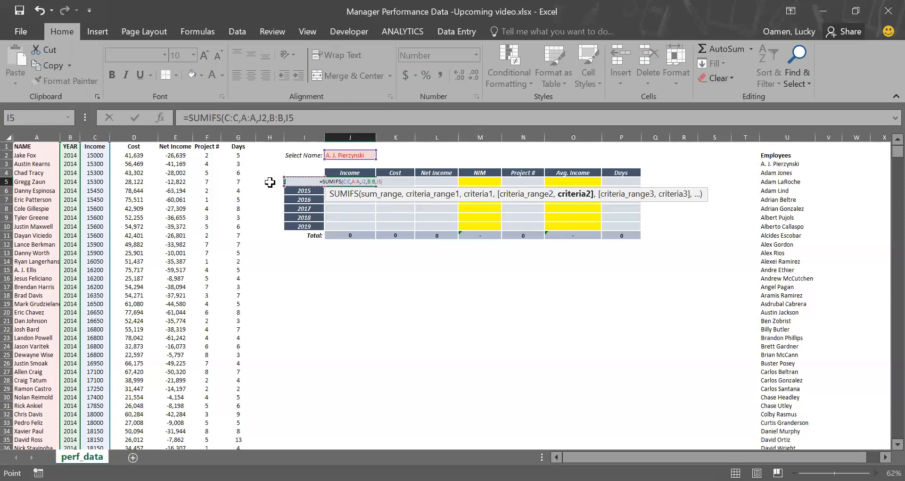
text())
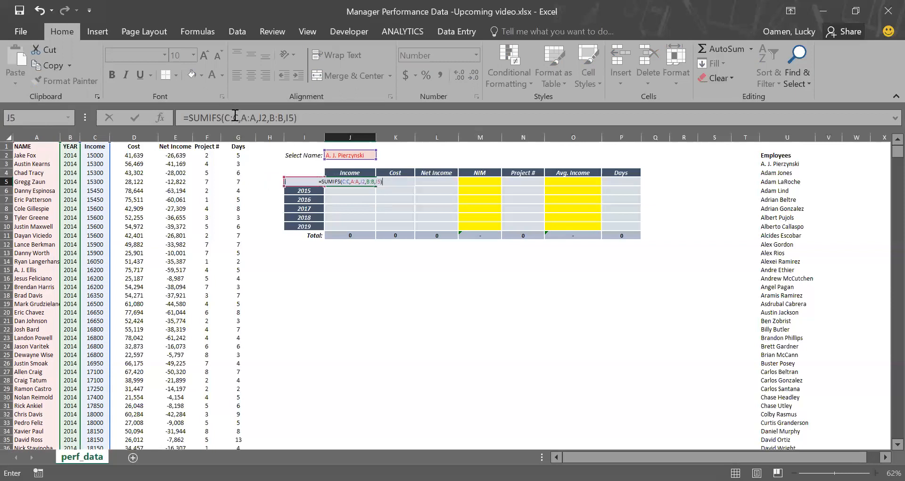
Step: Make the SUMIFS ranges absolute as $C:$C, $A:$A and $B:$B, lock the year reference as $I5, and confirm the formula
click(235, 116)
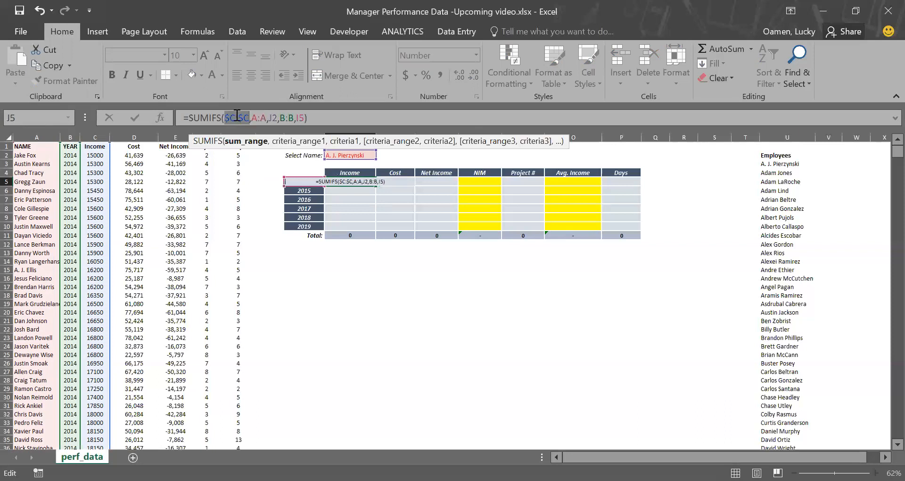
key(F4)
click(260, 115)
key(F4)
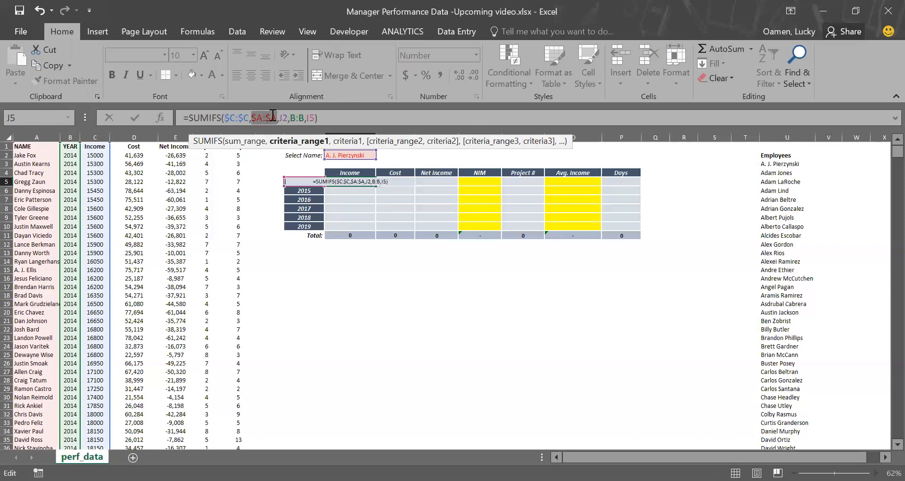
click(296, 115)
key(F4)
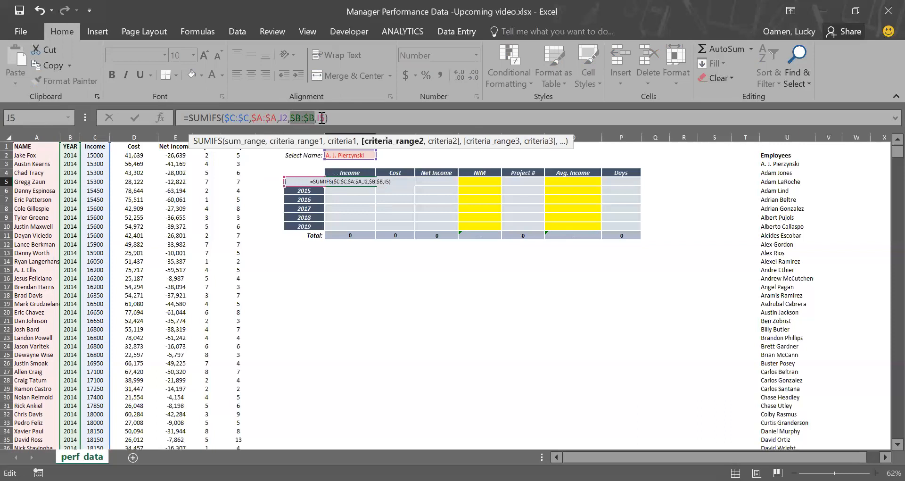
click(322, 118)
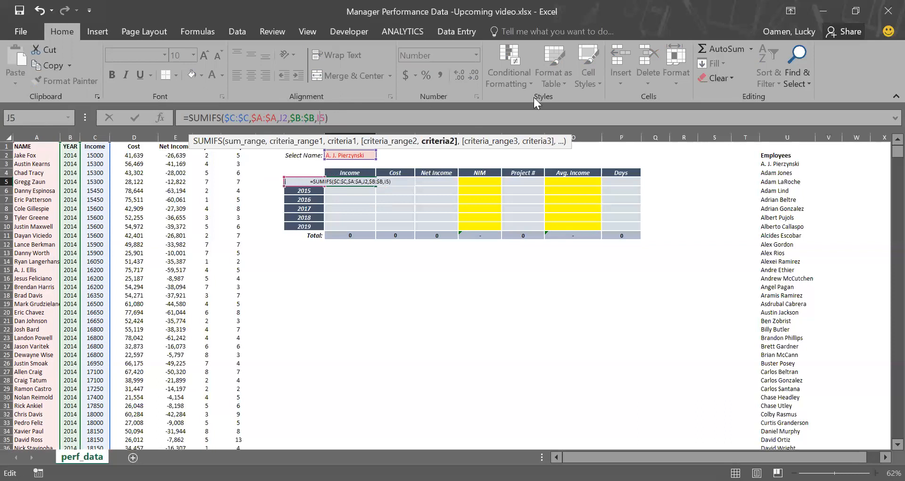
key(F4)
key(F4)
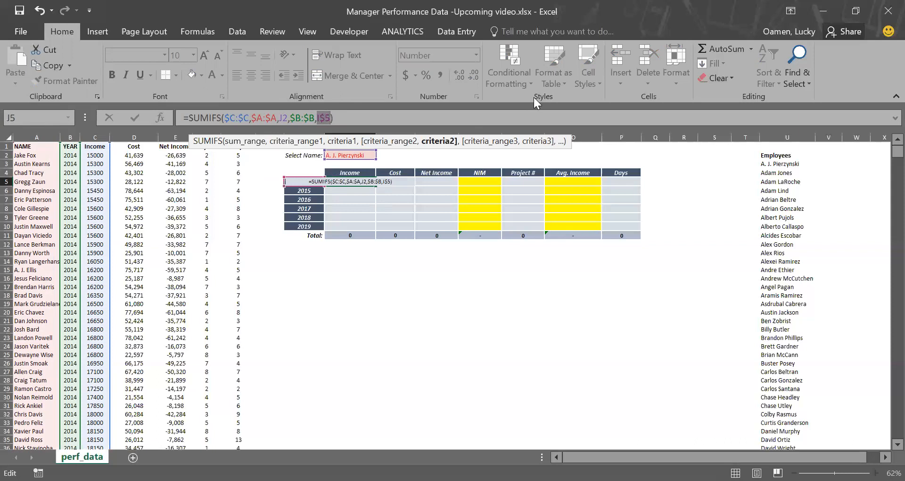
key(F4)
key(ctrl+Return)
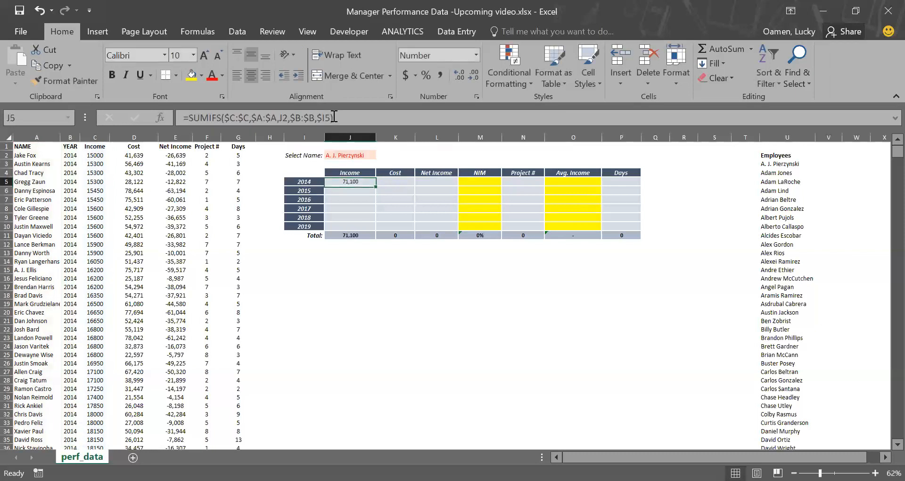
Step: Test the Income formula by switching the Select Name dropdown to Adam Lind, then to Alberto Callaspo
key(F2)
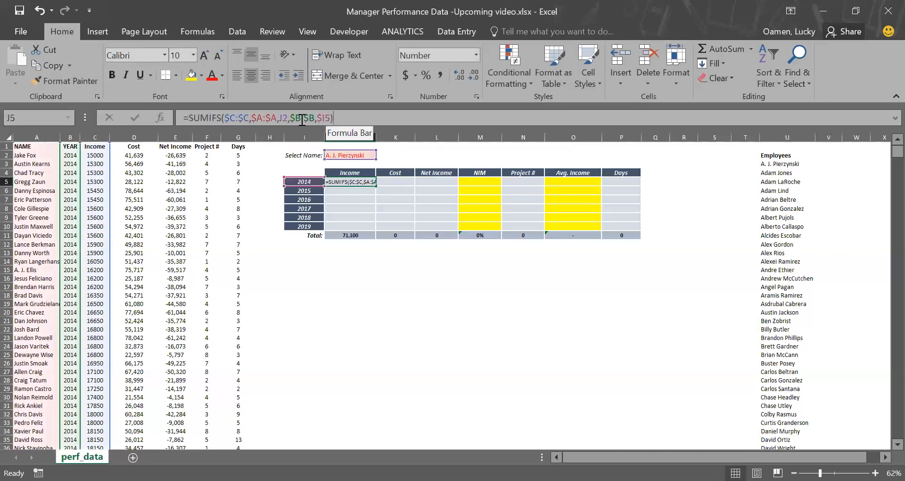
click(302, 118)
key(Escape)
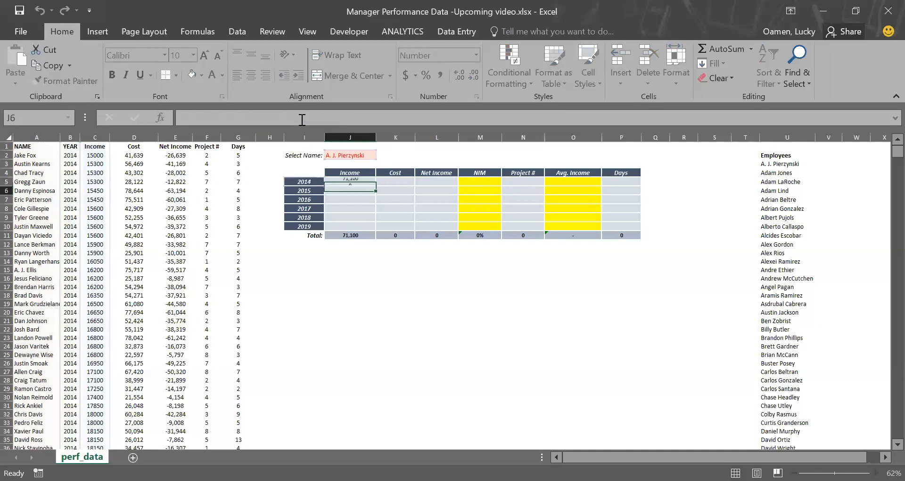
click(369, 156)
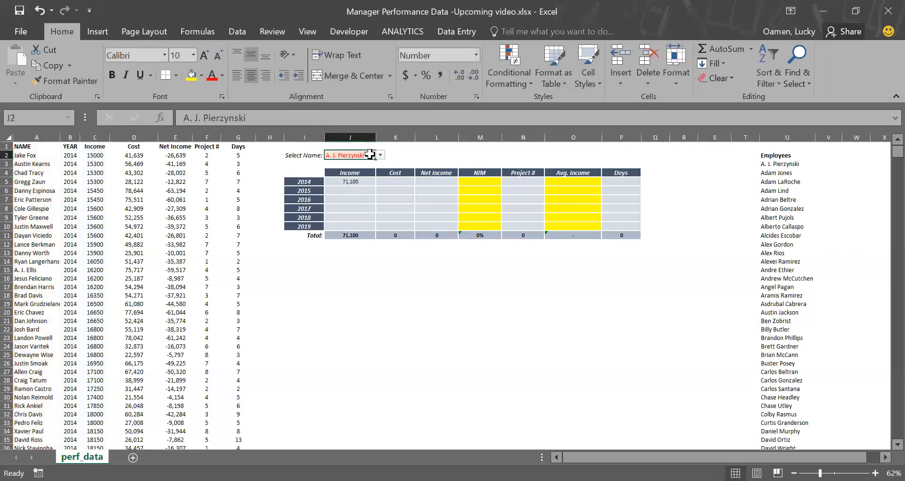
click(380, 156)
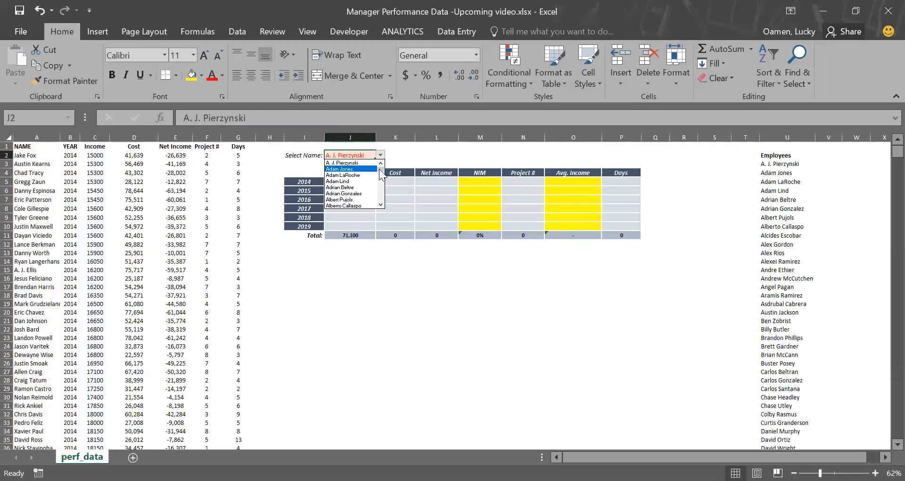
key(Escape)
click(362, 183)
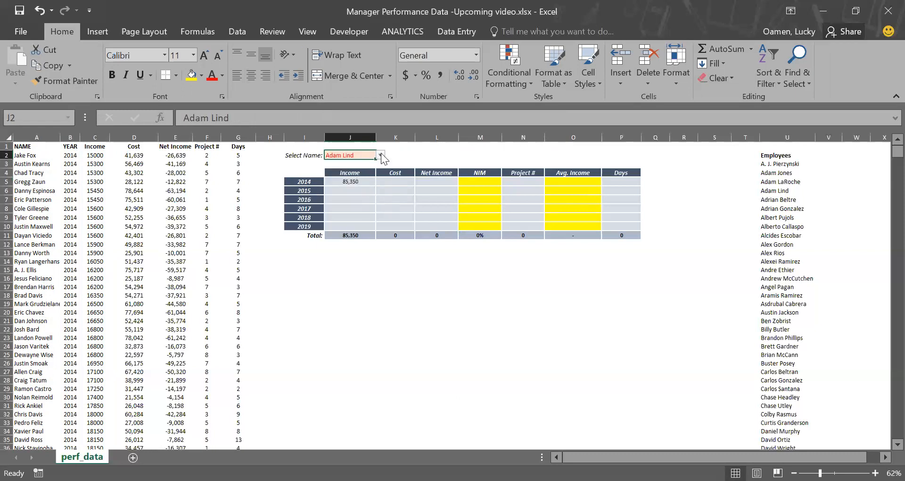
click(381, 156)
click(355, 187)
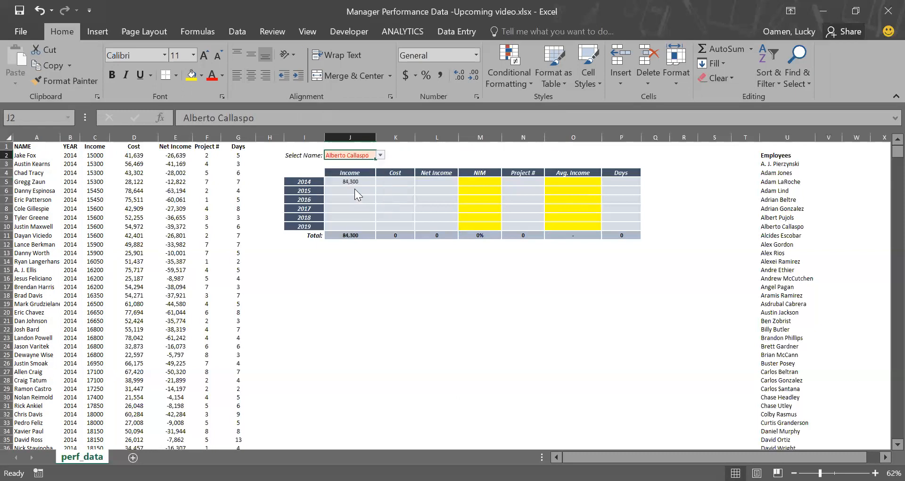
Step: Fill the 2014 Income formula down through 2019 and inspect the copied formula in the 2015 row
click(351, 190)
click(353, 180)
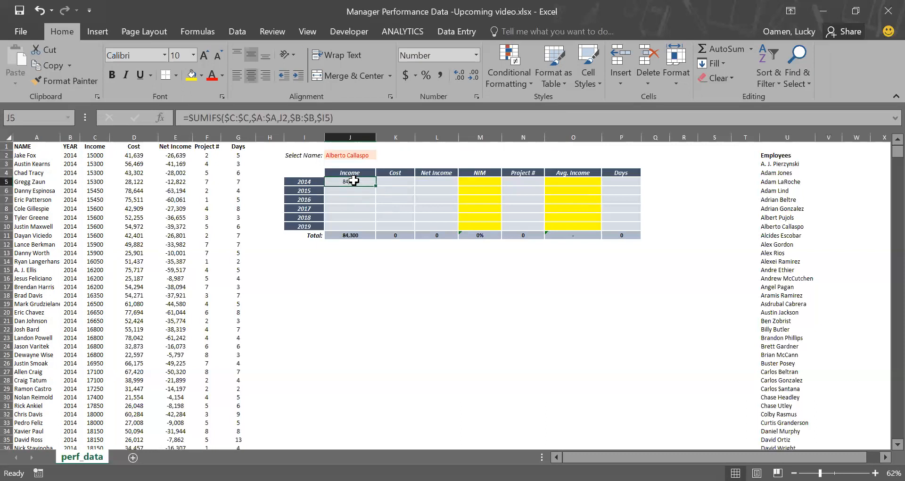
drag(377, 188, 370, 226)
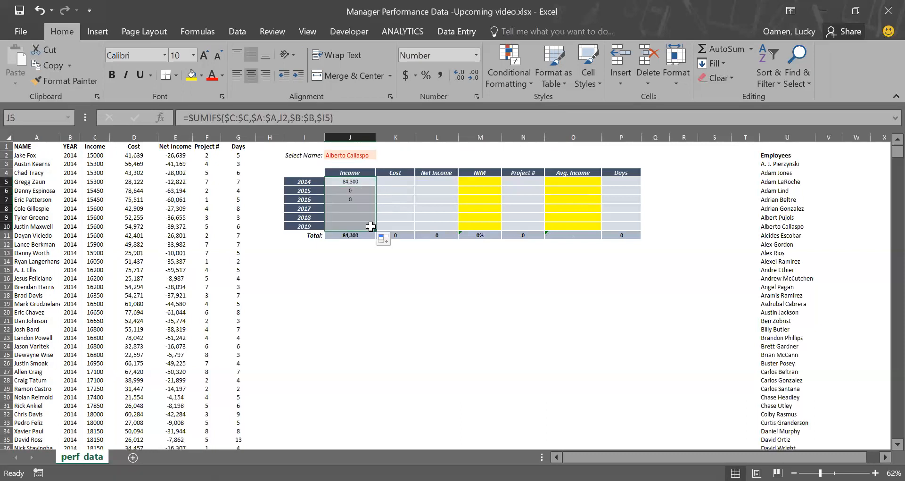
click(359, 200)
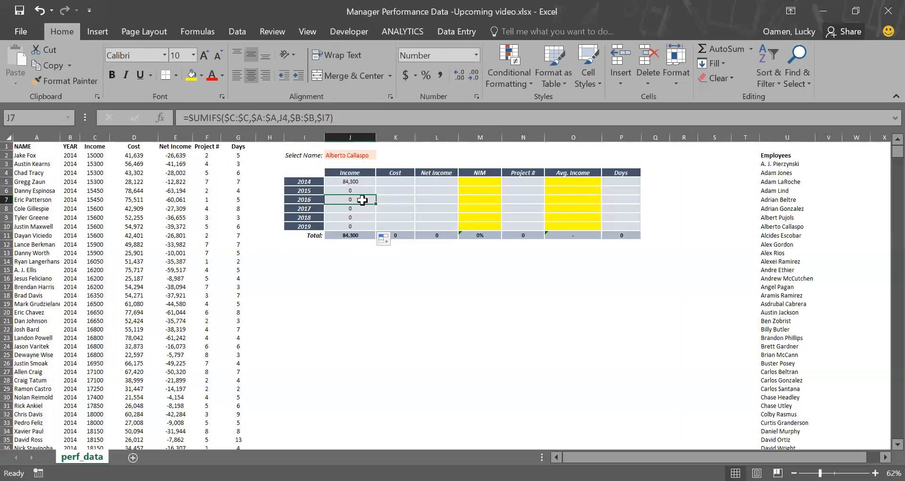
click(354, 189)
click(290, 118)
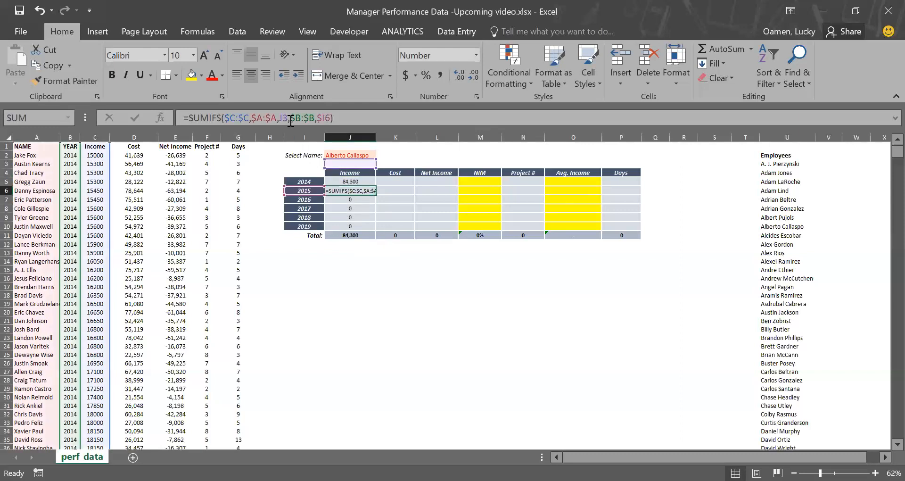
key(Return)
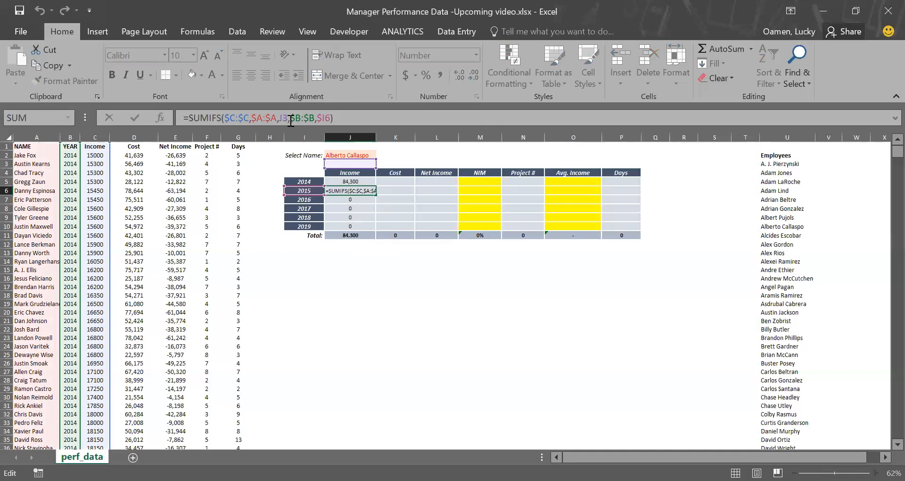
key(Up)
key(Up)
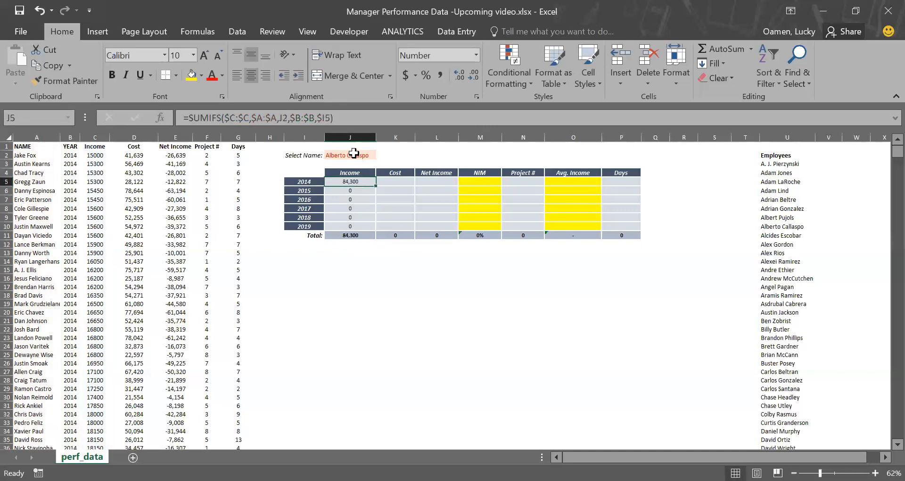
Step: Lock the Select Name reference as $J$2 in the 2014 Income formula and fill it down through 2019
click(262, 118)
double_click(284, 118)
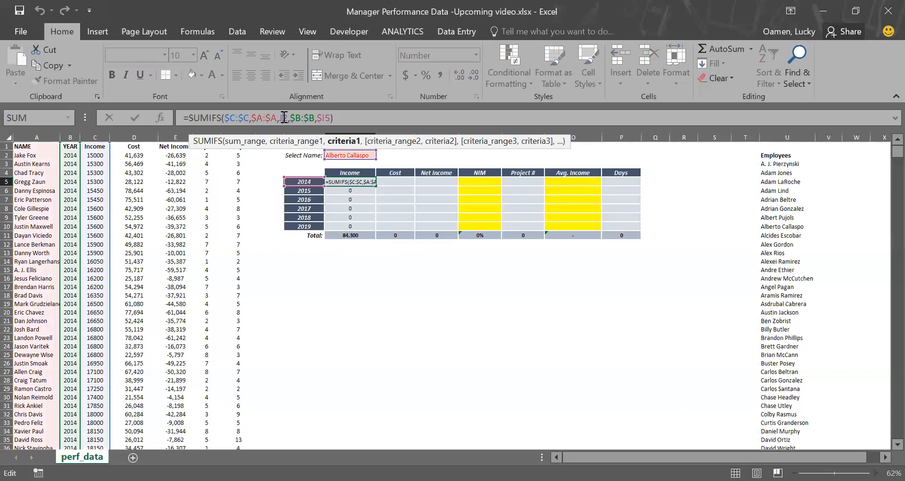
key(F4)
key(Return)
key(Up)
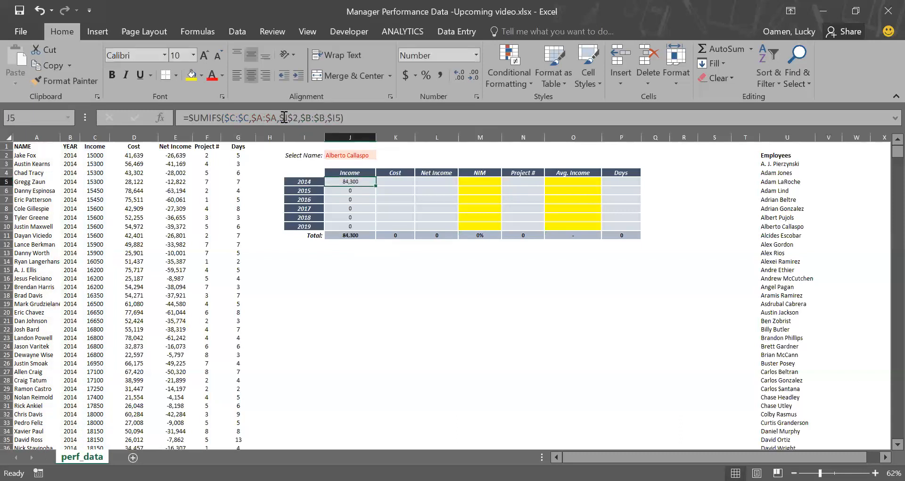
drag(375, 185, 370, 230)
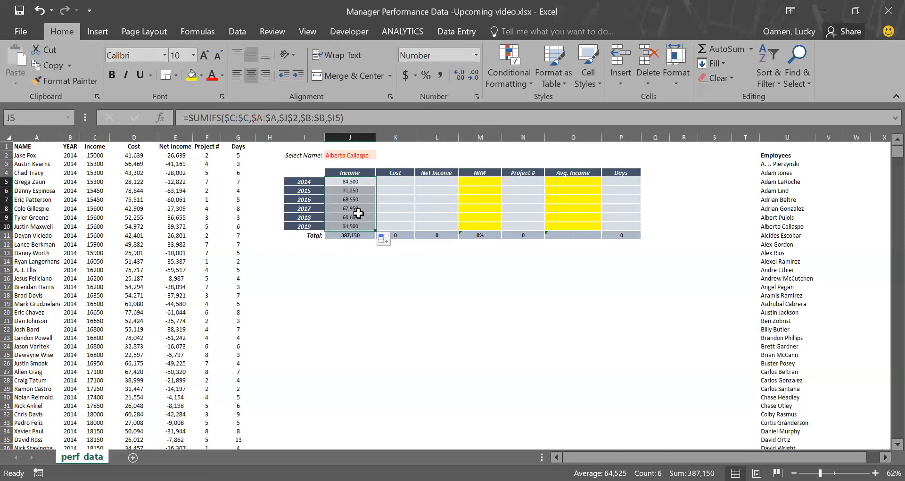
click(357, 147)
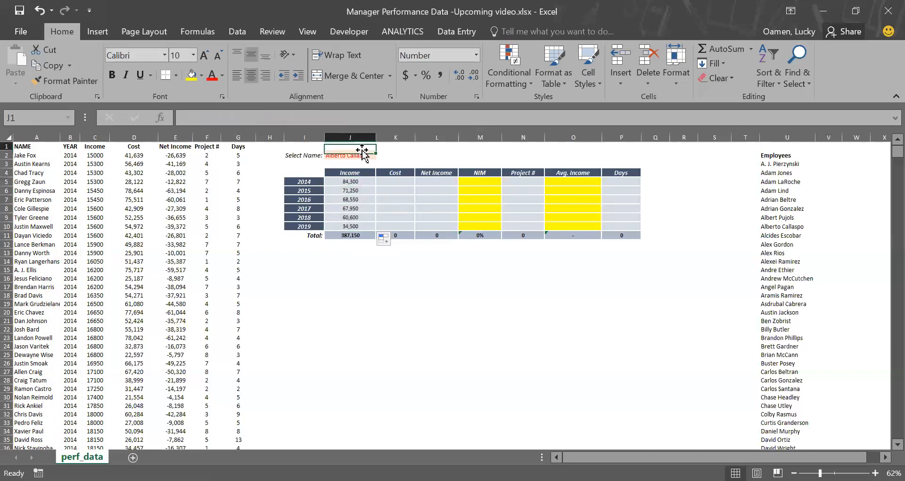
Step: Switch the Select Name dropdown to Alexei Ramirez
click(357, 154)
click(380, 155)
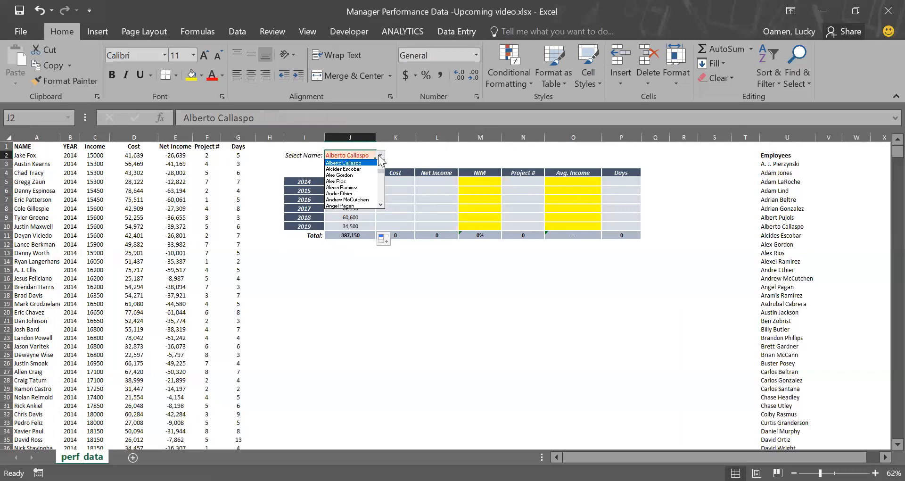
click(364, 188)
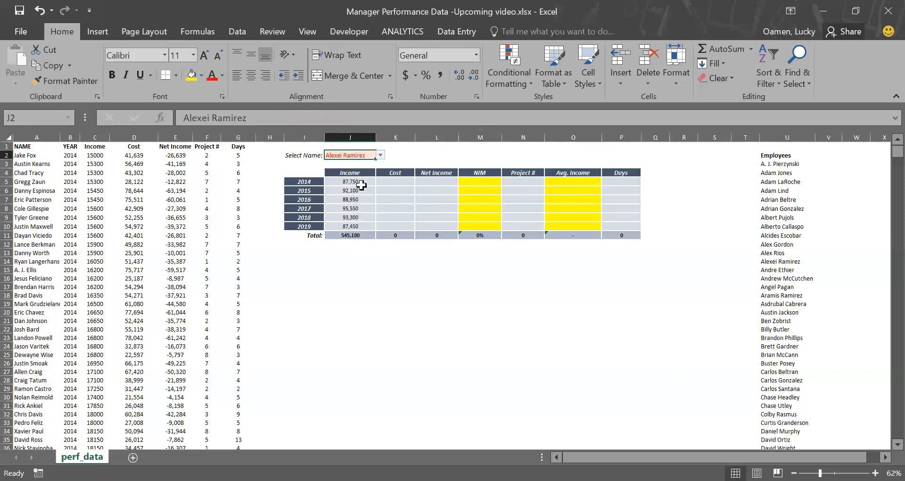
Step: Fill the 2014 Income formula across the row through the Days column
click(396, 180)
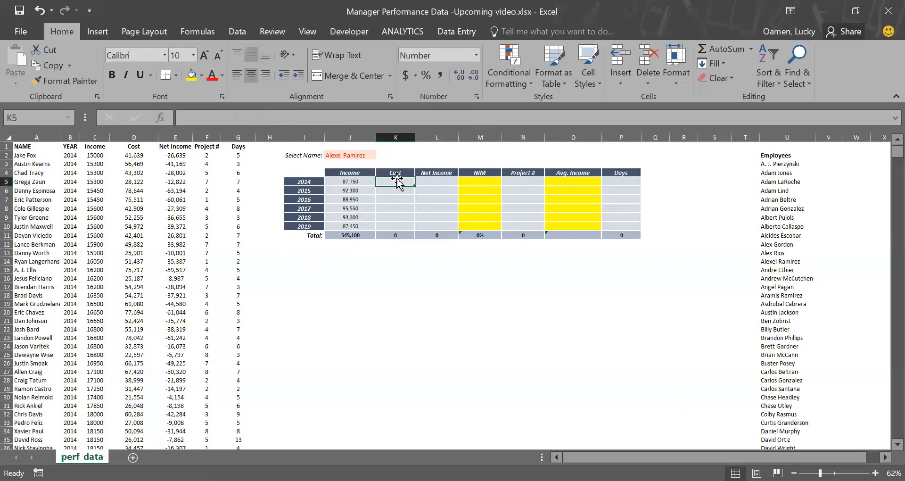
click(366, 183)
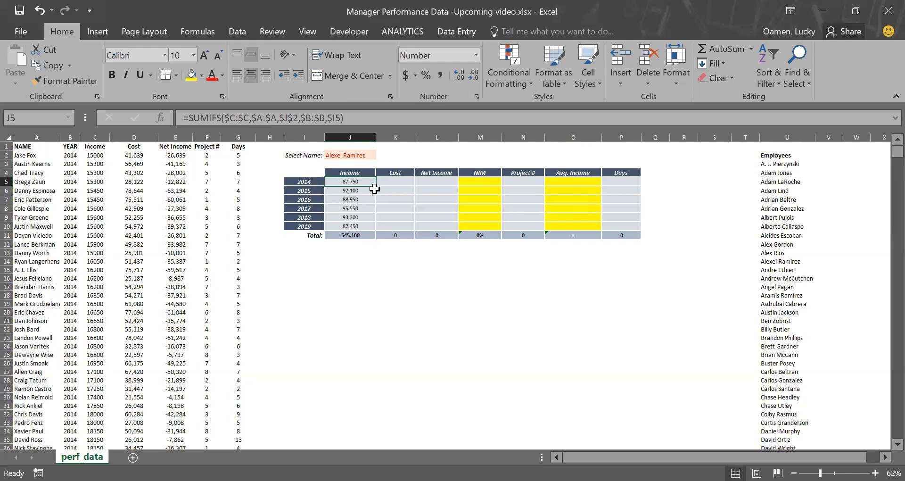
drag(378, 188, 622, 194)
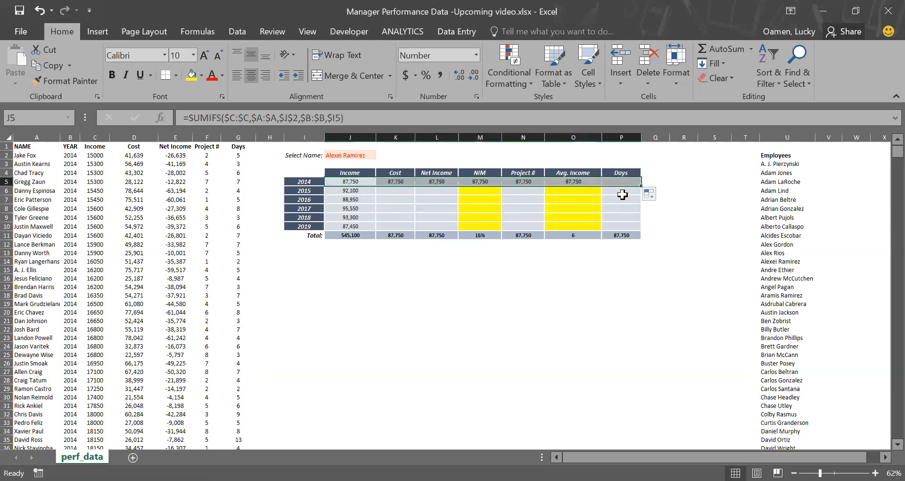
Step: Change the 2014 Cost formula's sum range to $D:$D and fill it down through 2019
click(397, 182)
click(305, 121)
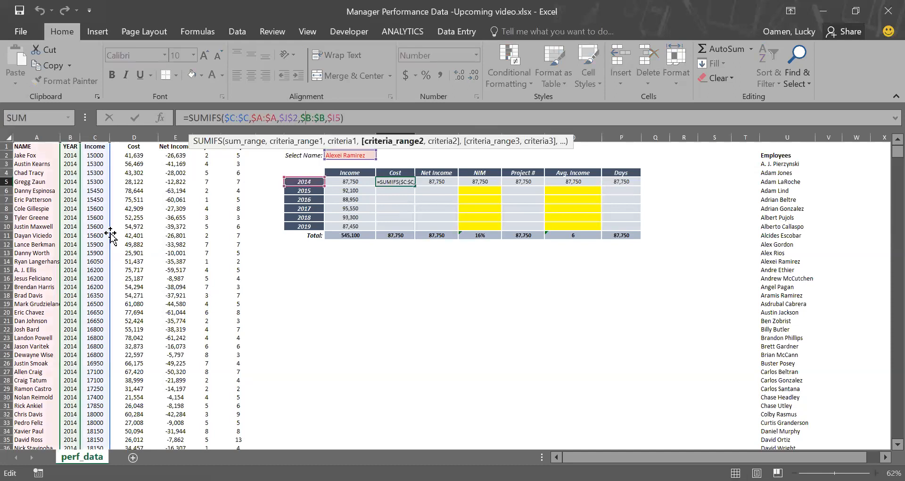
drag(111, 234, 137, 238)
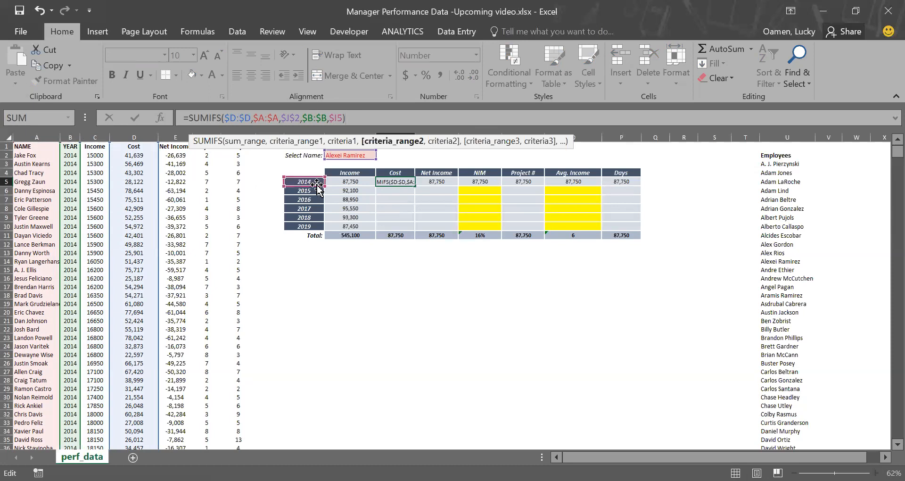
key(ctrl+Return)
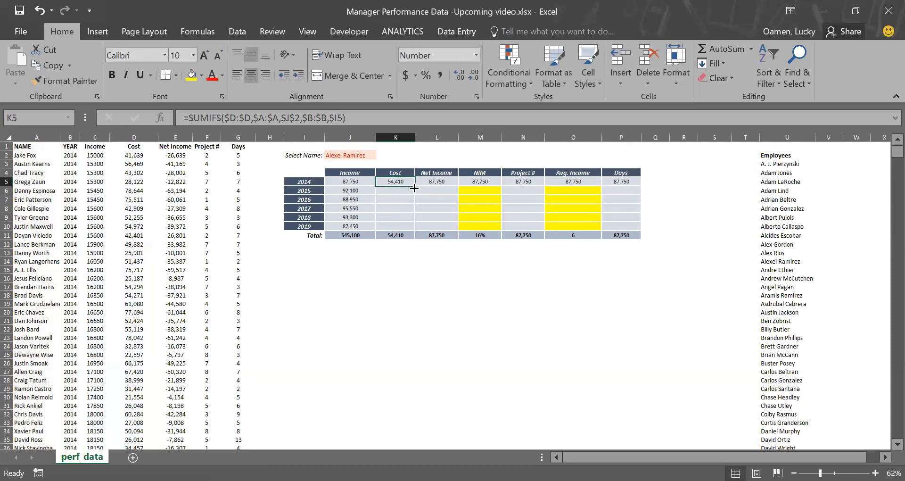
drag(414, 185, 406, 231)
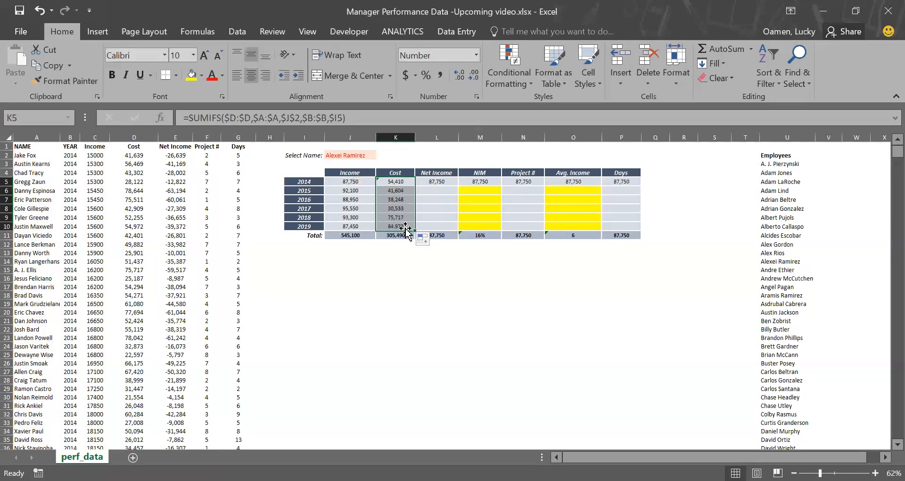
Step: Change the 2014 Net Income formula's sum range to $E:$E and fill it down through 2019
click(444, 182)
double_click(444, 182)
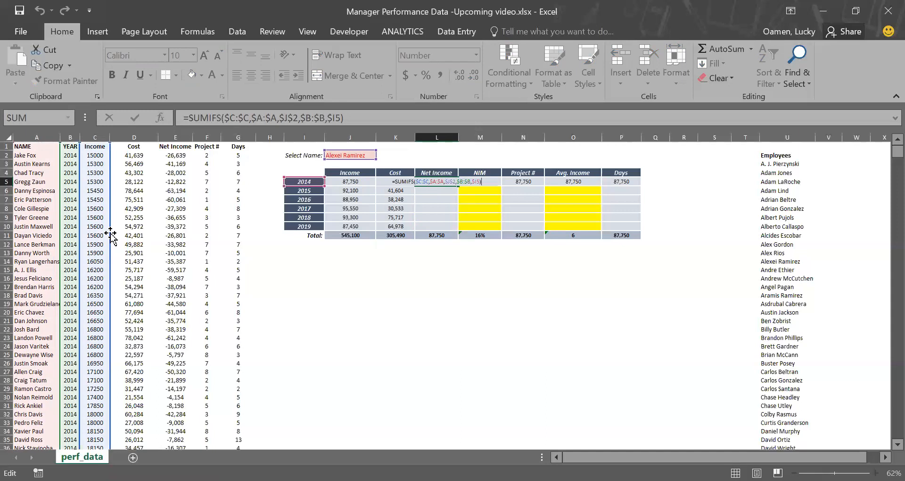
drag(110, 231, 171, 230)
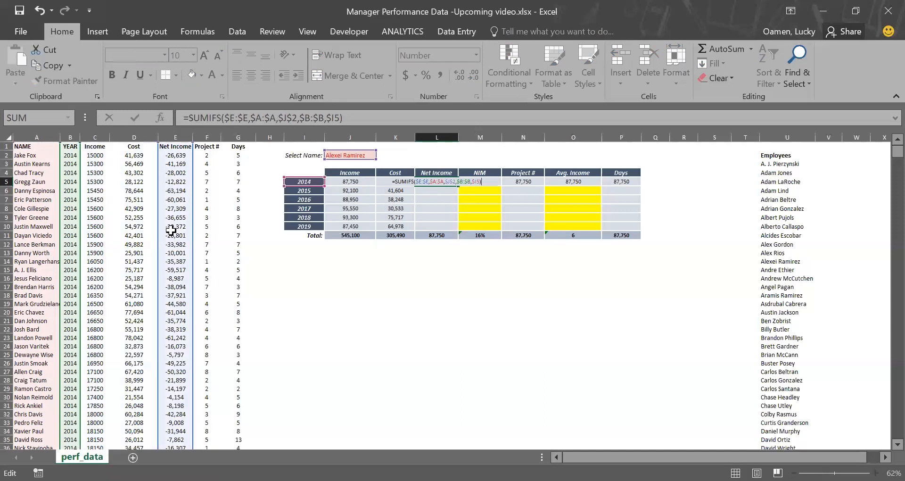
key(ctrl+Return)
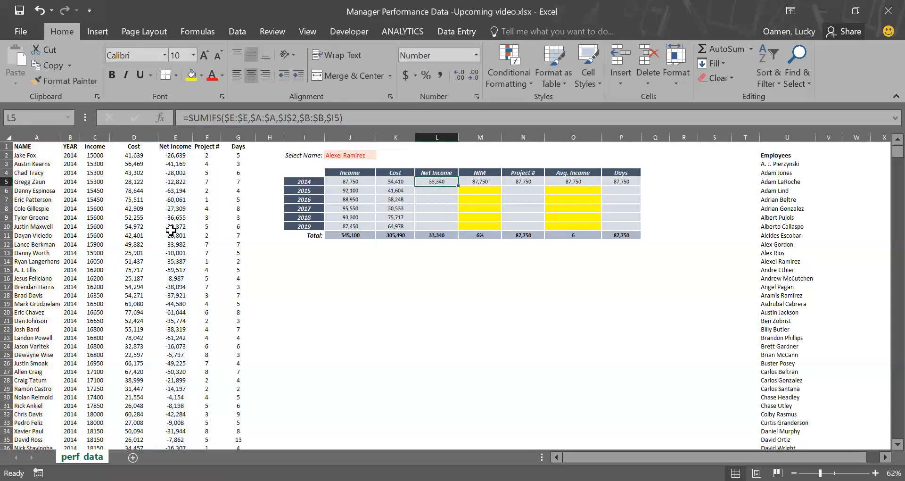
drag(458, 186, 455, 230)
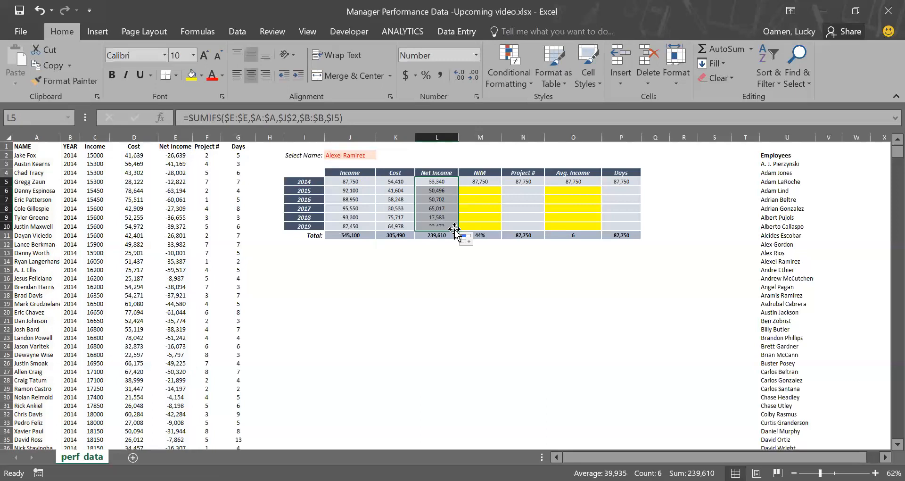
Step: Replace the 2014 NIM formula with =L5/J5 and format it as a percentage
click(480, 181)
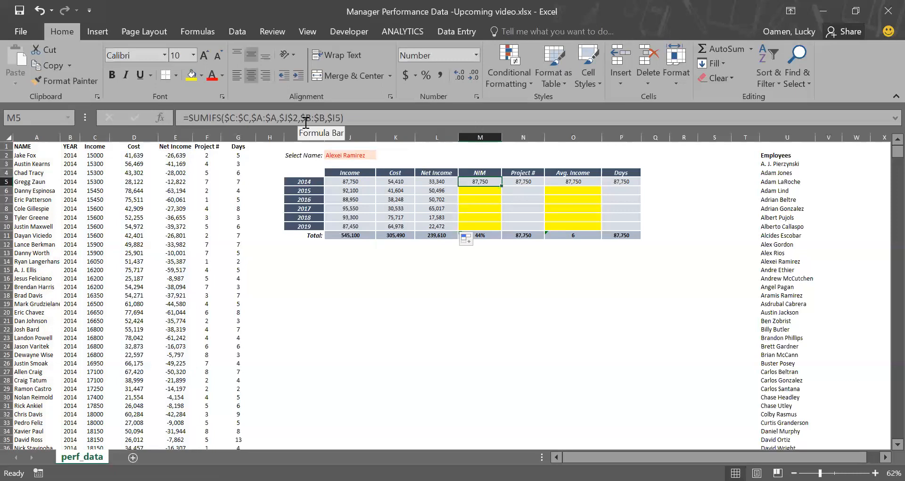
key(Delete)
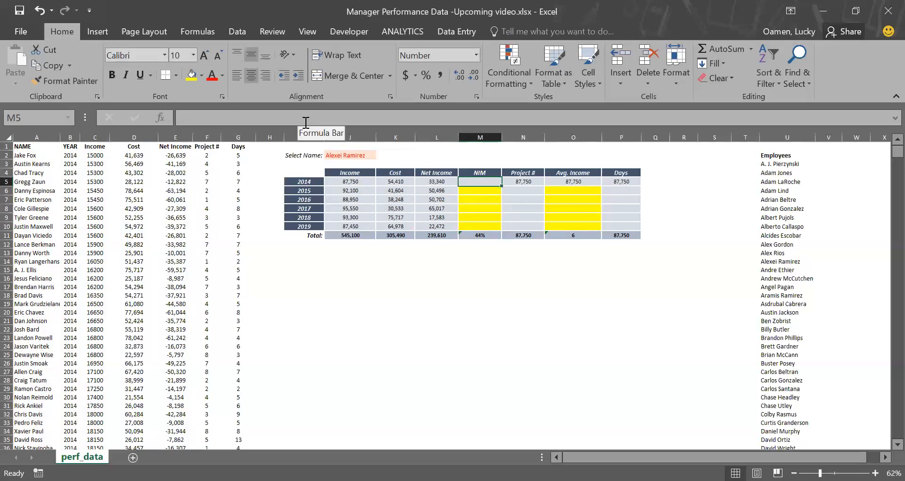
text(=)
key(Left)
text(/)
key(Left)
key(Left)
key(Left)
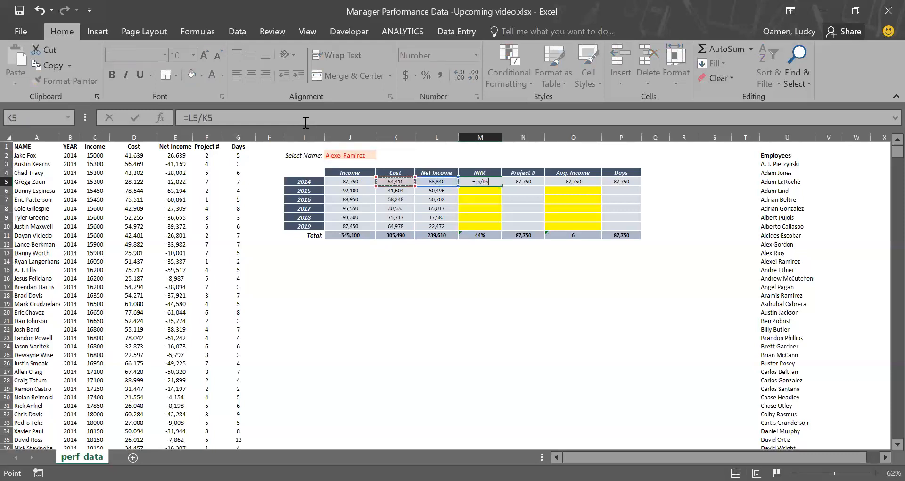
key(ctrl+Return)
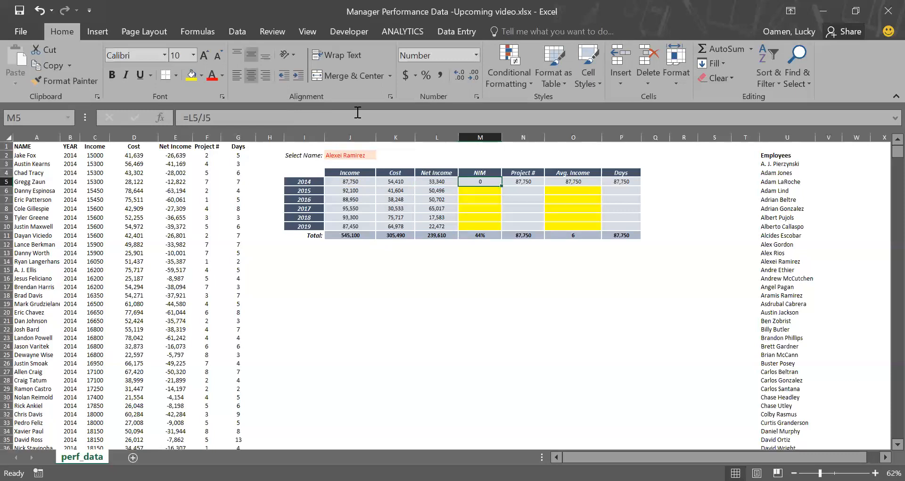
click(424, 74)
Step: Fill the NIM formula down through 2019 and reapply the yellow fill colour
click(493, 194)
click(492, 182)
drag(504, 187, 496, 227)
click(191, 76)
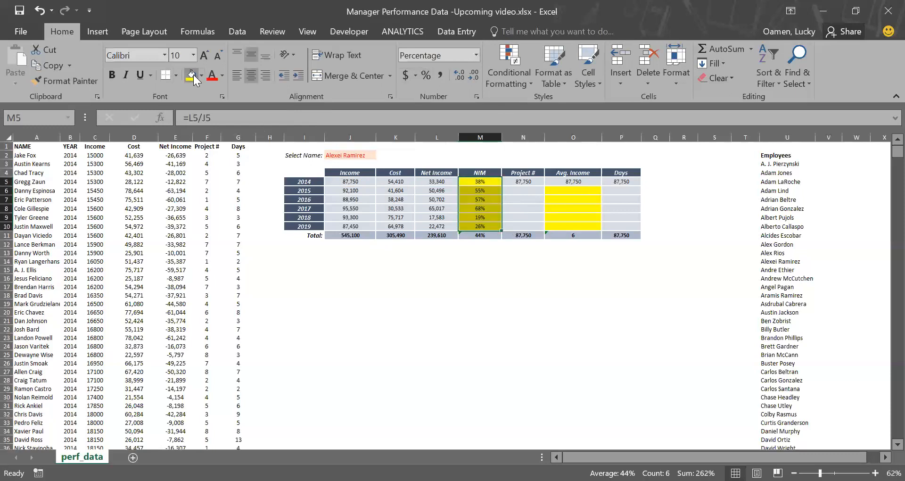
Step: Clear the formula from the 2014 Avg. Income cell
key(Right)
key(Right)
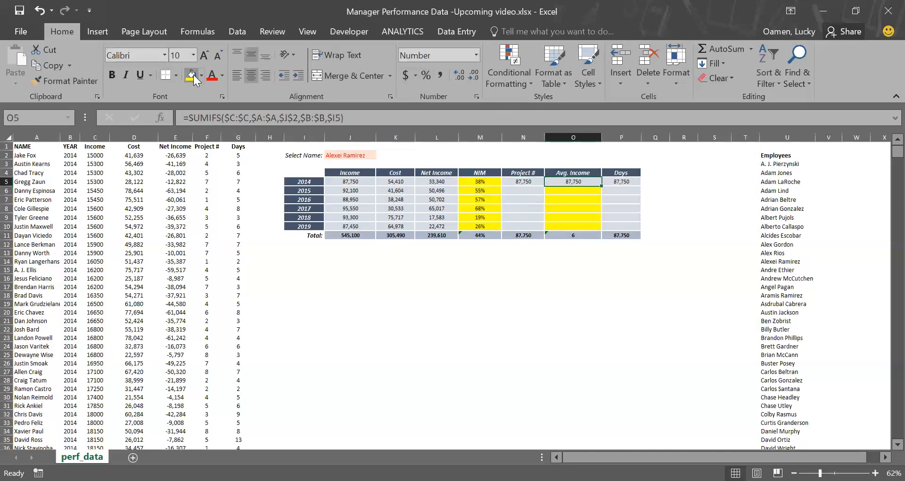
key(Delete)
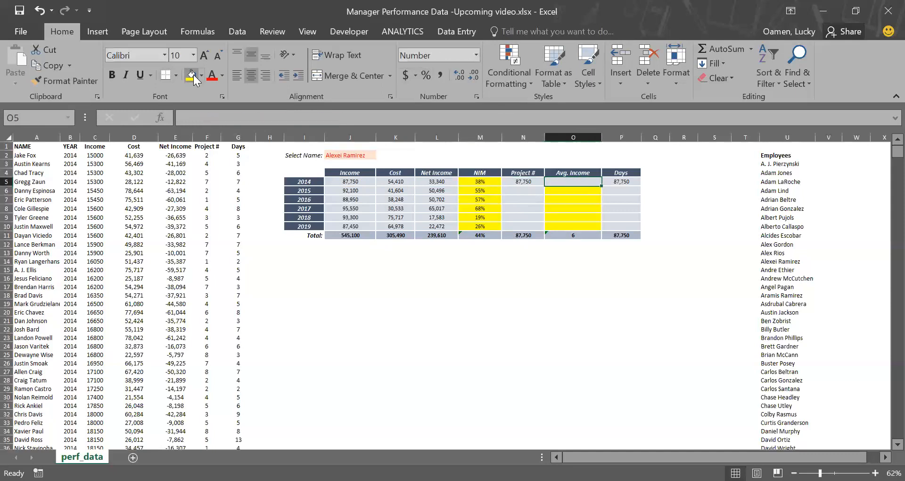
Step: Change the 2014 Project # formula's sum range to $F:$F and fill it down through 2019
key(Left)
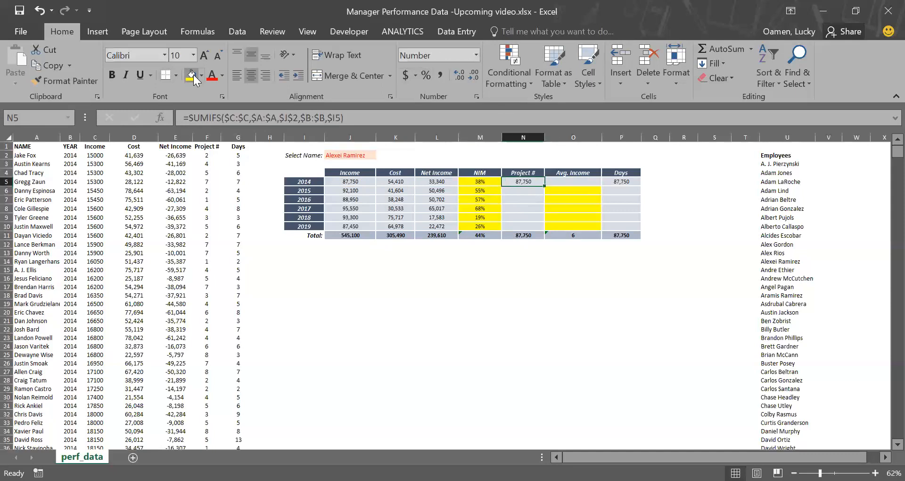
click(266, 122)
drag(125, 190, 208, 202)
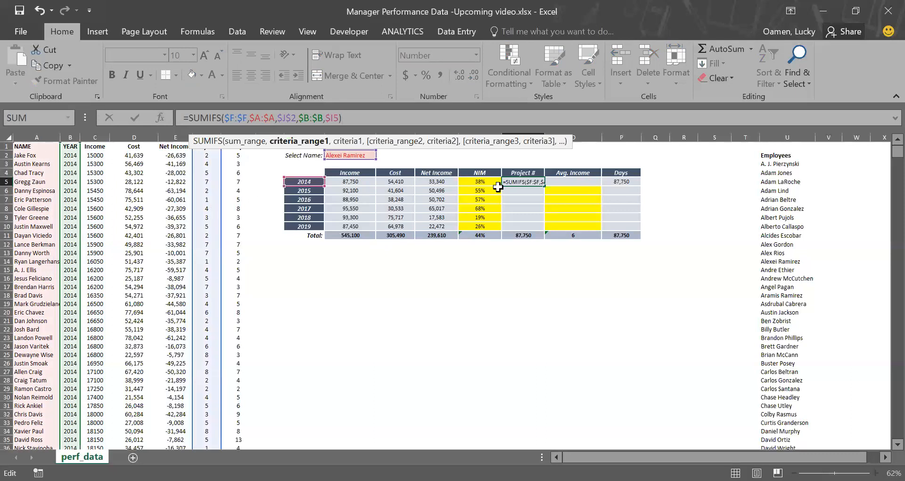
key(Return)
click(525, 180)
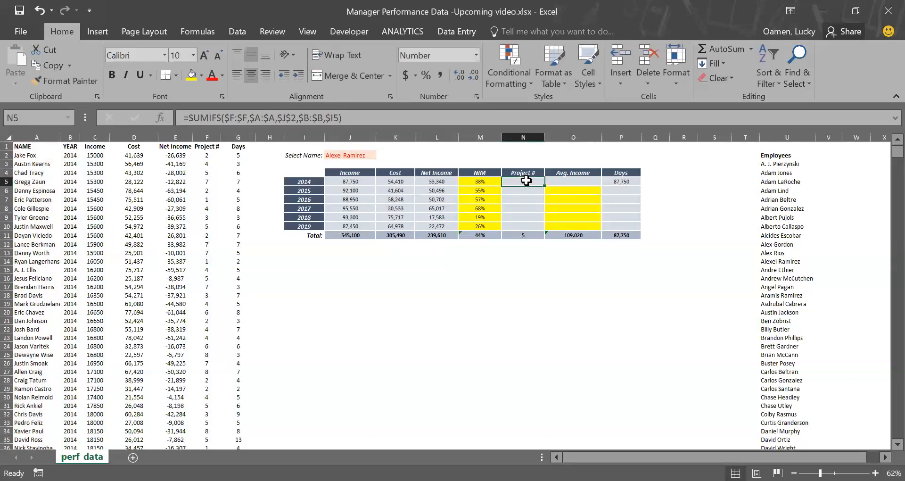
drag(545, 186, 545, 230)
Step: Change the 2014 Days formula's sum range to $G:$G and fill it down through 2019
click(584, 179)
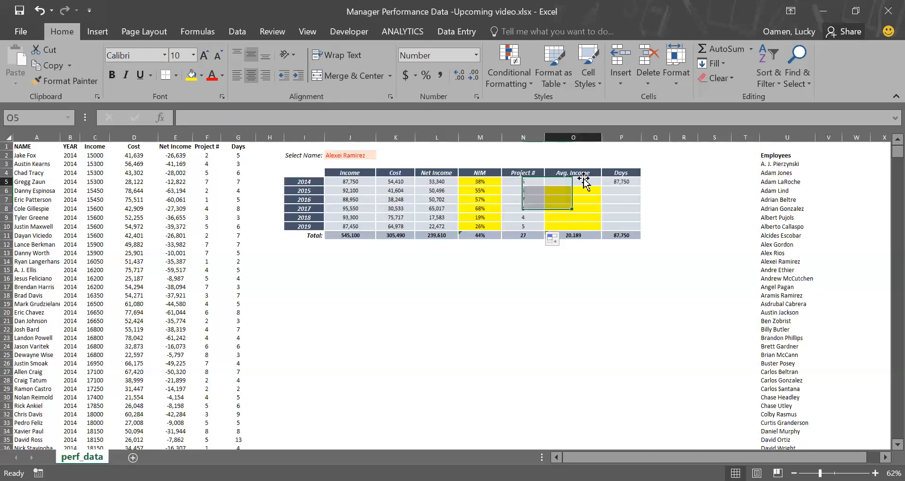
click(613, 179)
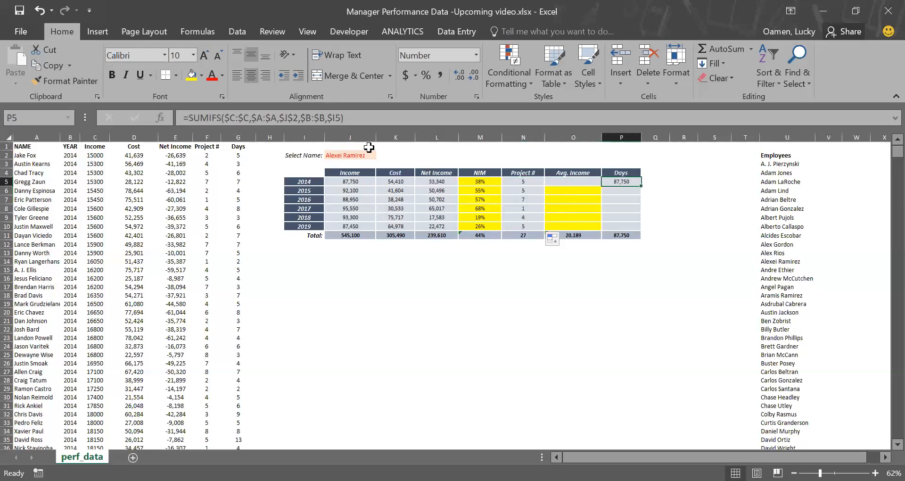
click(316, 118)
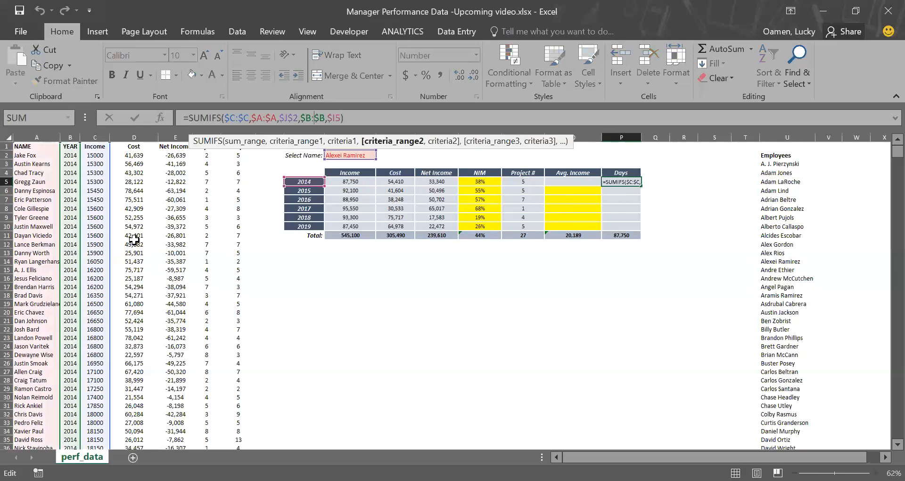
drag(113, 253, 234, 249)
key(Return)
key(Up)
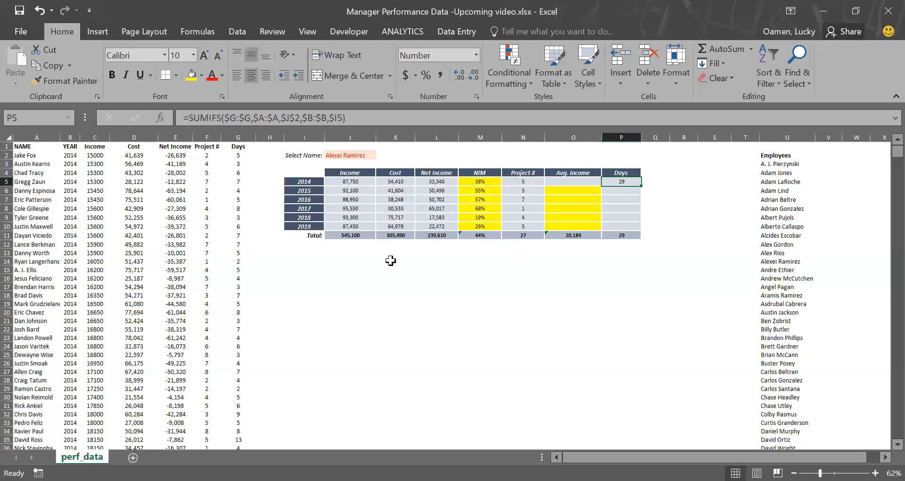
drag(640, 187, 640, 230)
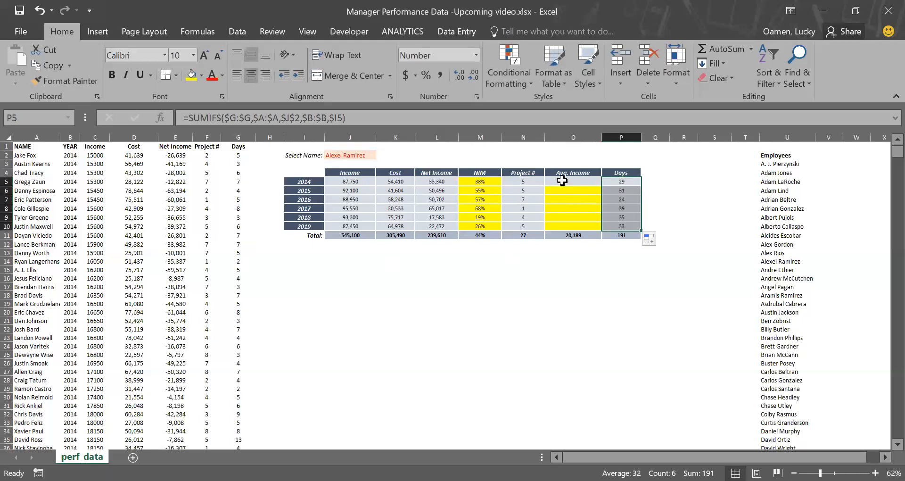
Step: Enter =J5/N5 as the 2014 Avg. Income, fill it down through 2019, and apply yellow fill
click(565, 181)
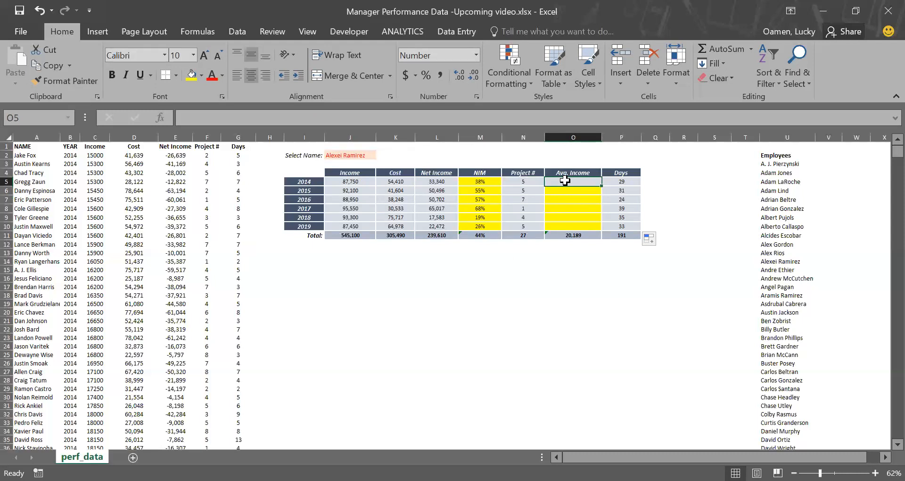
text(=)
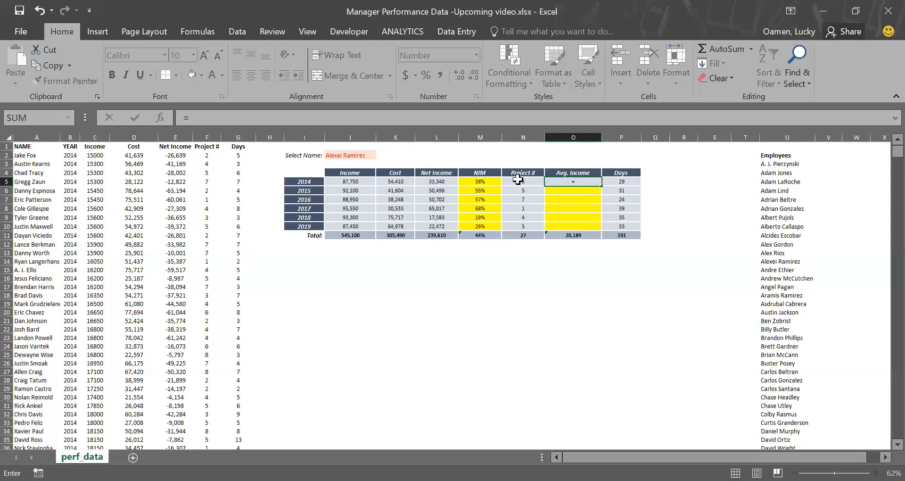
click(360, 181)
text(/)
click(518, 182)
key(Return)
key(Up)
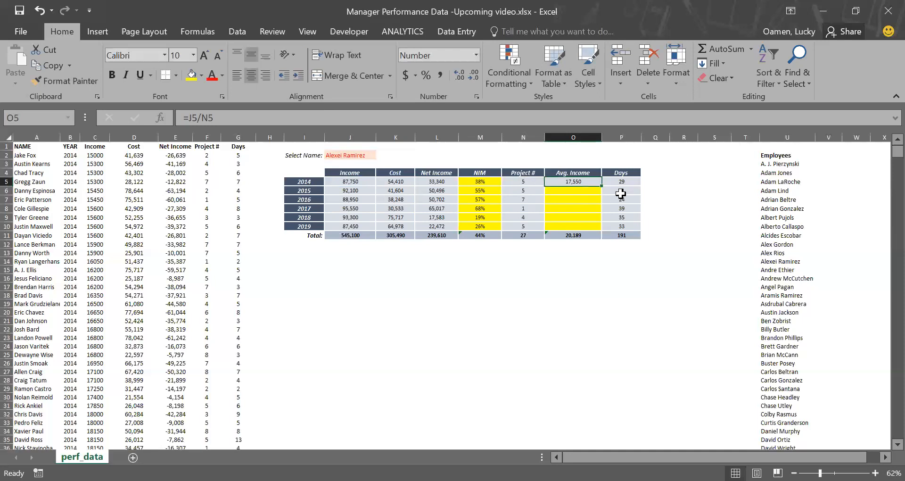
drag(602, 186, 595, 227)
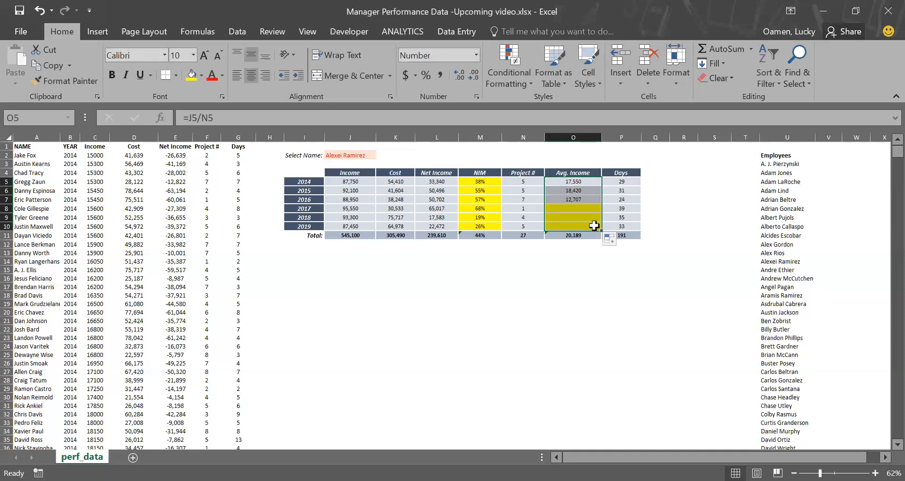
click(191, 77)
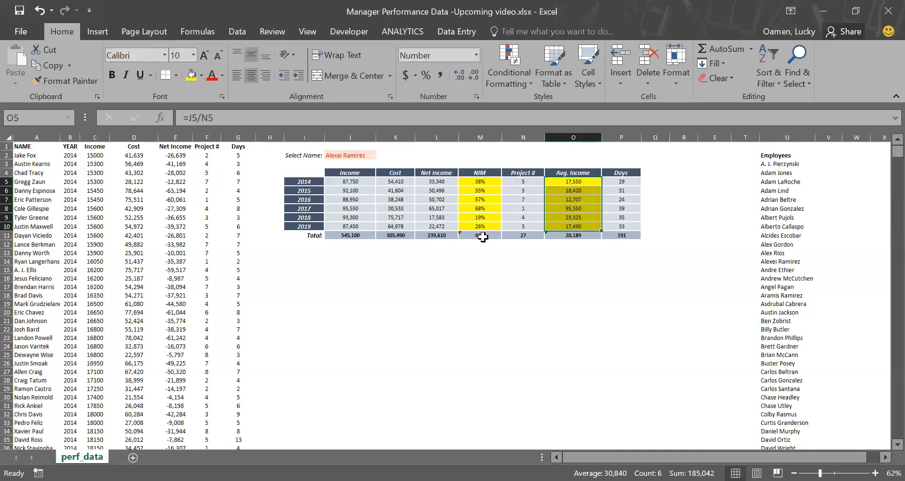
Step: Apply green gradient data bars to the NIM values for 2014 through 2019
click(483, 192)
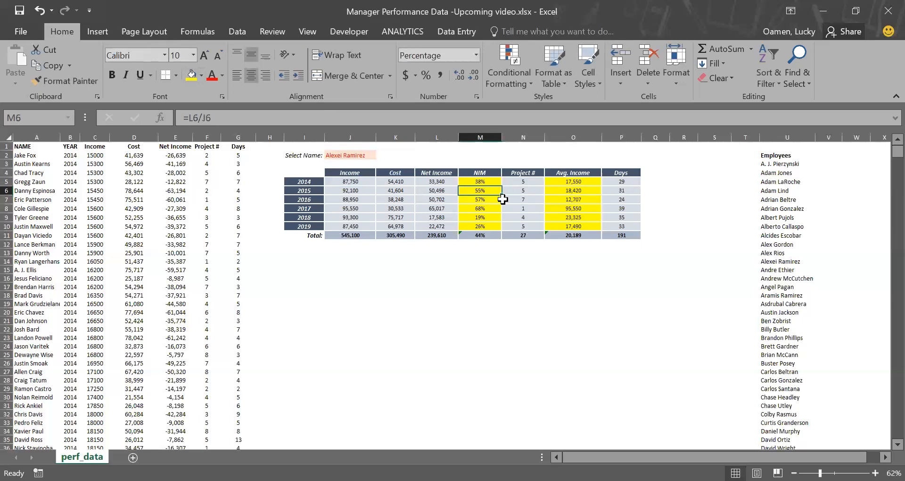
key(Down)
key(Down)
drag(475, 184, 475, 227)
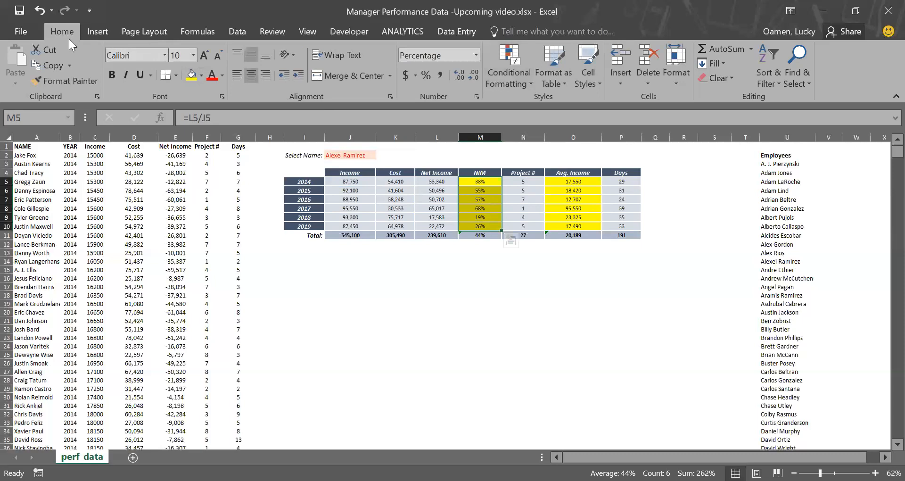
click(517, 82)
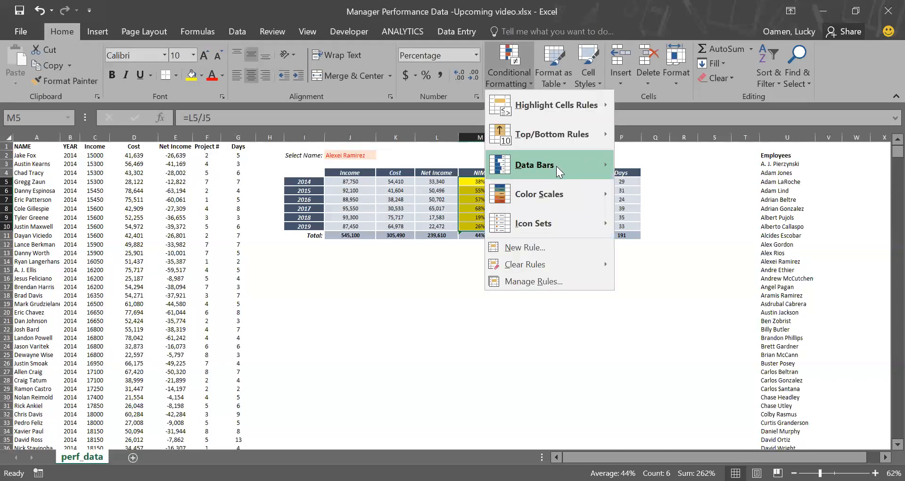
mouse_move(556, 166)
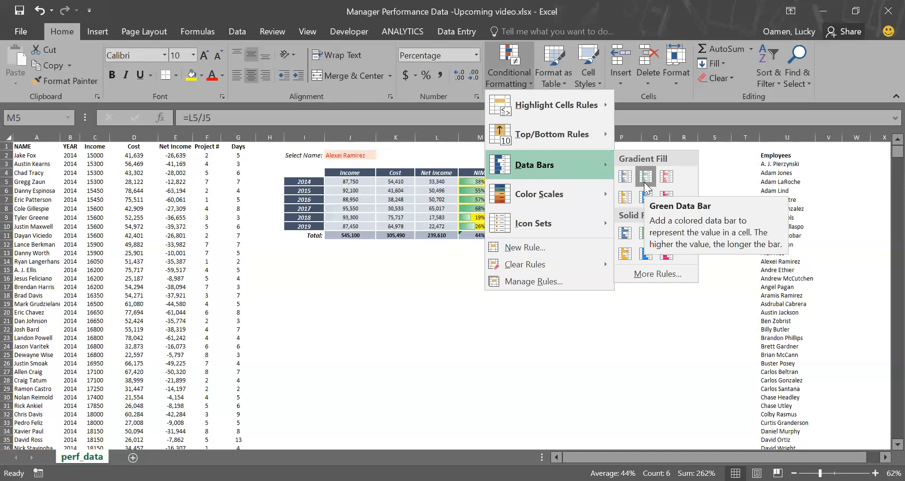
click(644, 182)
click(580, 277)
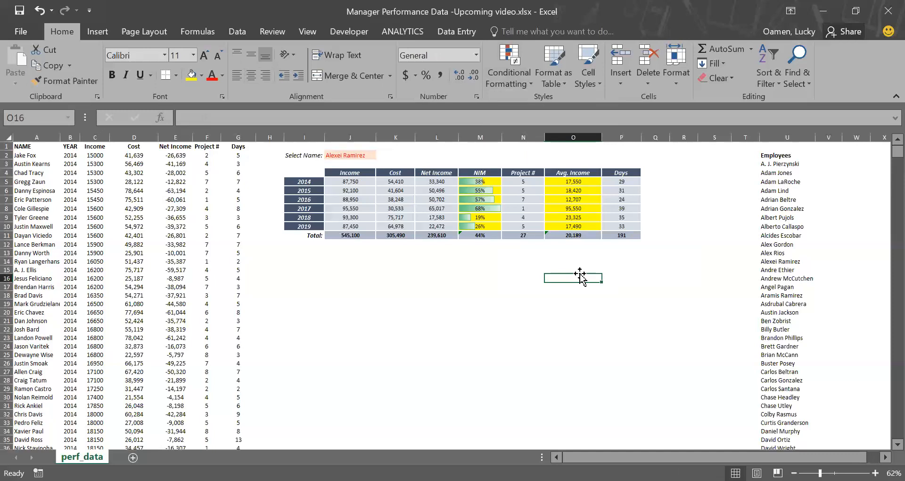
Step: Apply a white-to-green color scale to the Income values for 2014 through 2019
click(348, 182)
drag(396, 198, 358, 228)
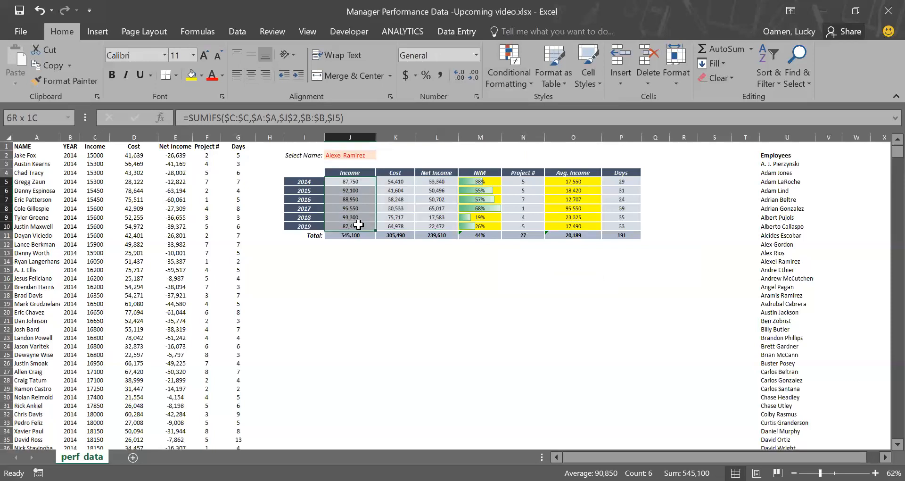
click(506, 83)
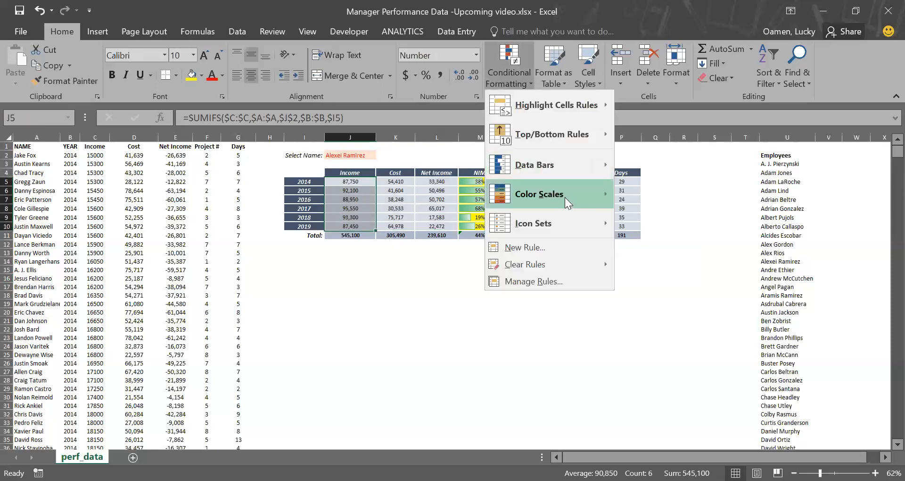
mouse_move(564, 197)
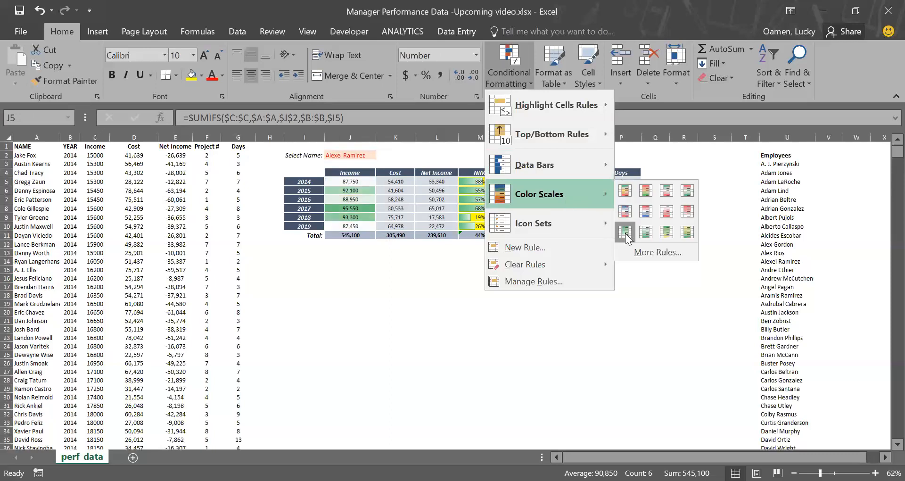
click(625, 233)
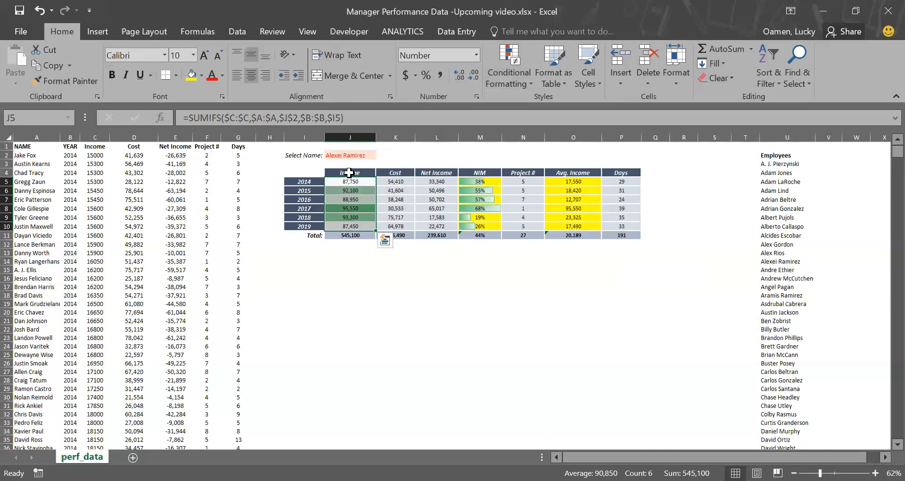
Step: Edit the Income color scale rule so its minimum color is a light blue-grey
click(514, 85)
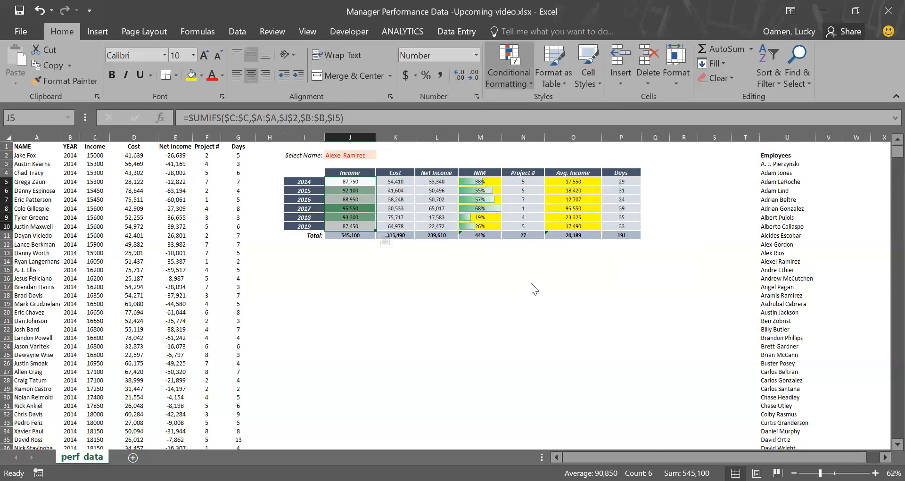
click(532, 282)
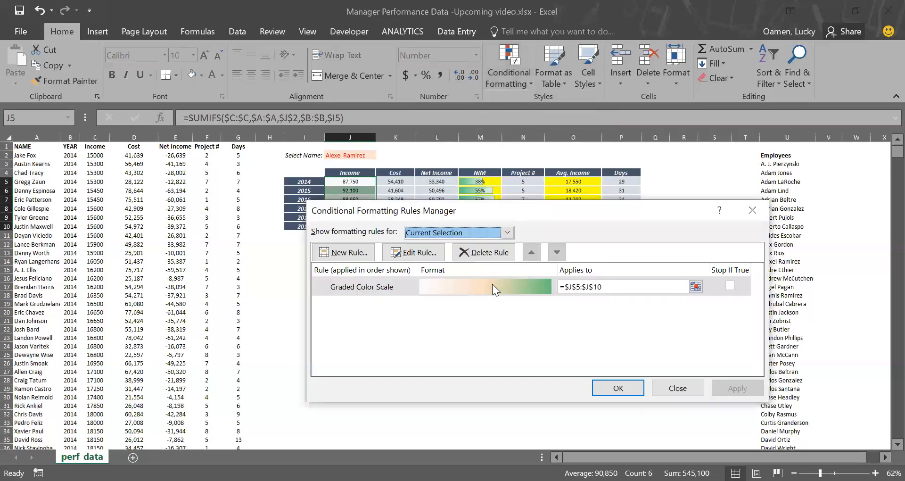
click(492, 284)
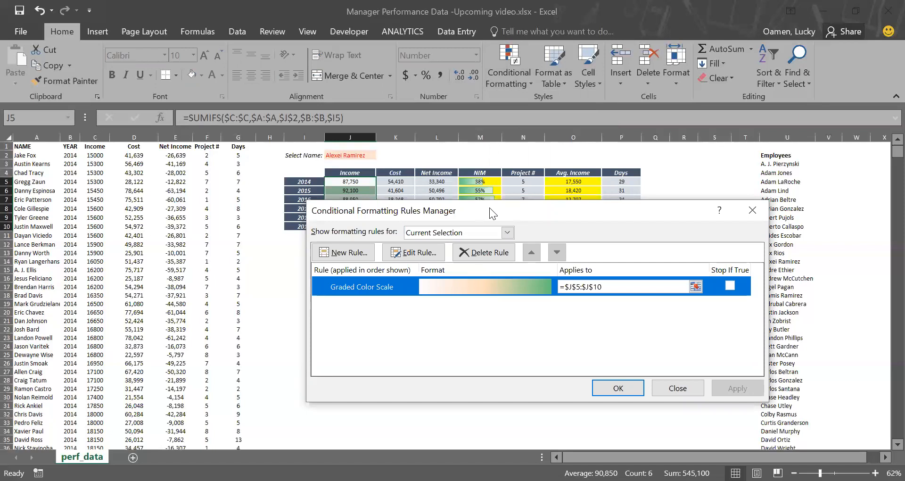
drag(490, 207, 652, 204)
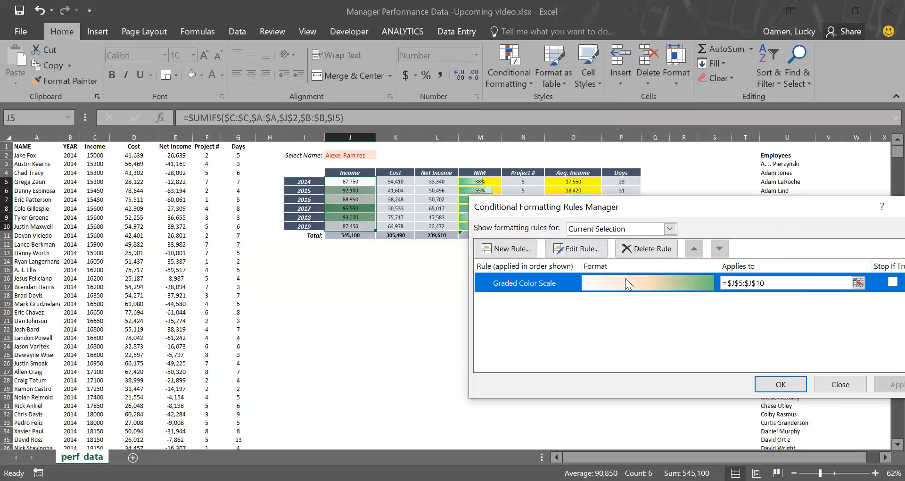
click(569, 247)
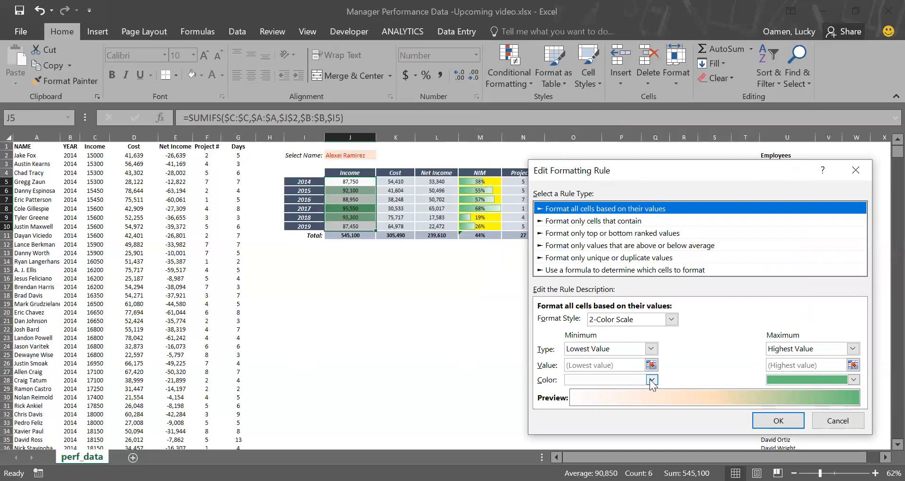
click(632, 380)
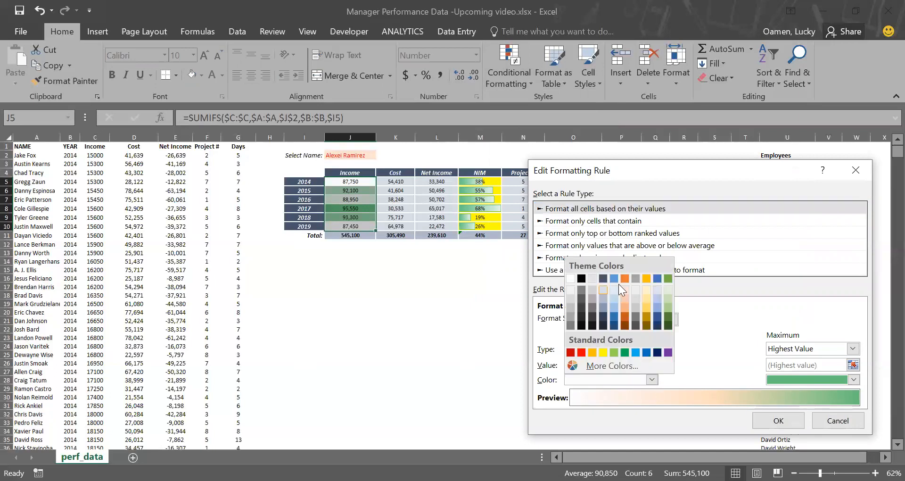
click(658, 290)
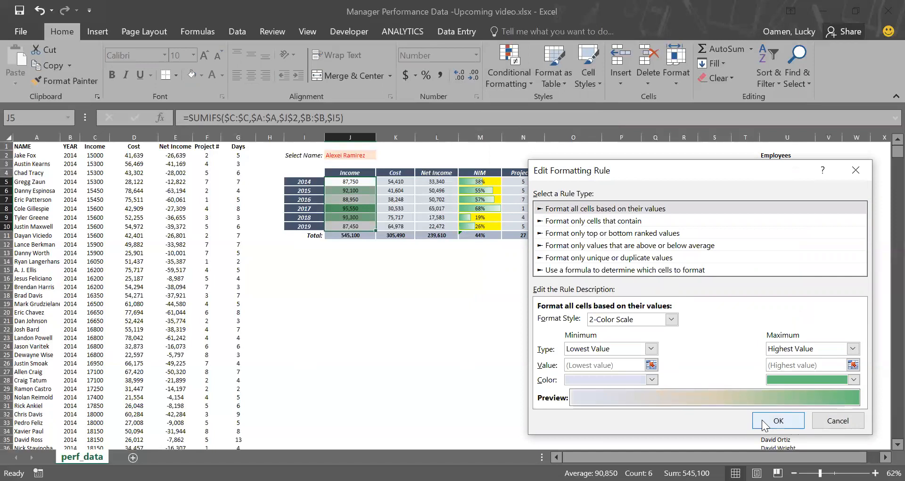
click(764, 419)
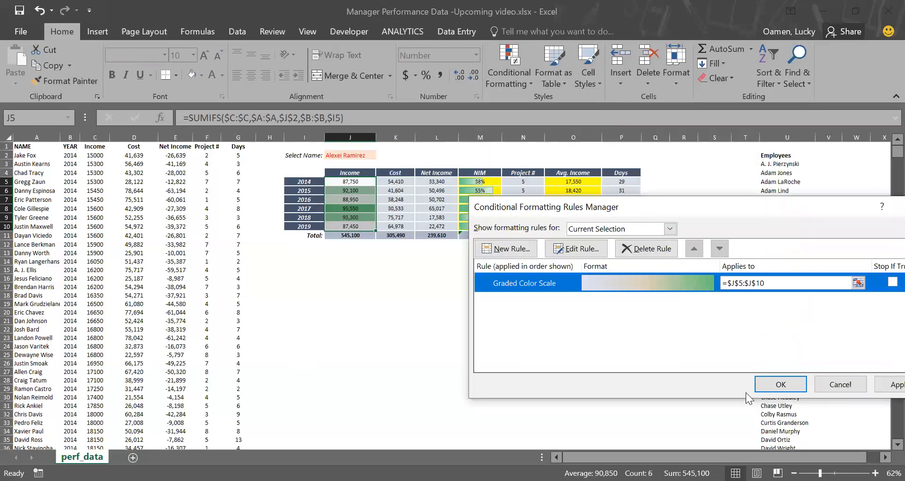
click(791, 383)
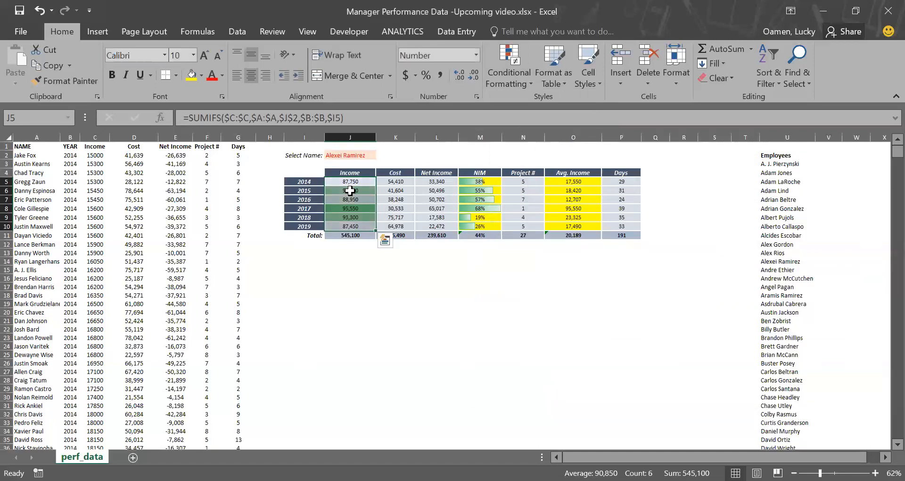
Step: Copy the Income column's formatting onto the Cost, Net Income, Project # and Days yearly values with Format Painter
click(65, 81)
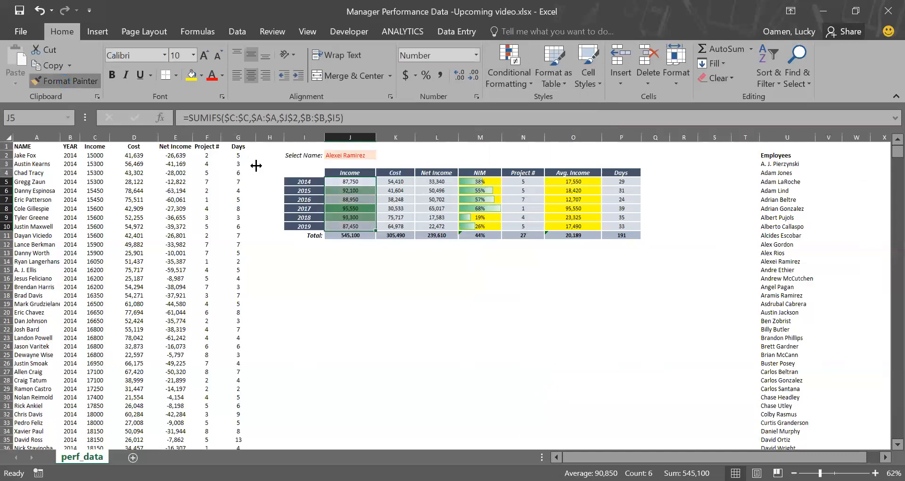
drag(401, 182, 401, 227)
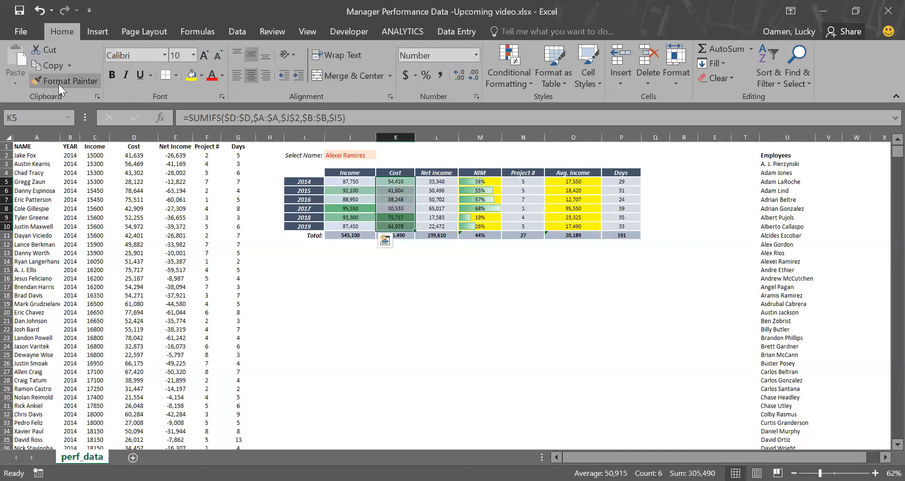
click(58, 83)
drag(439, 181, 436, 227)
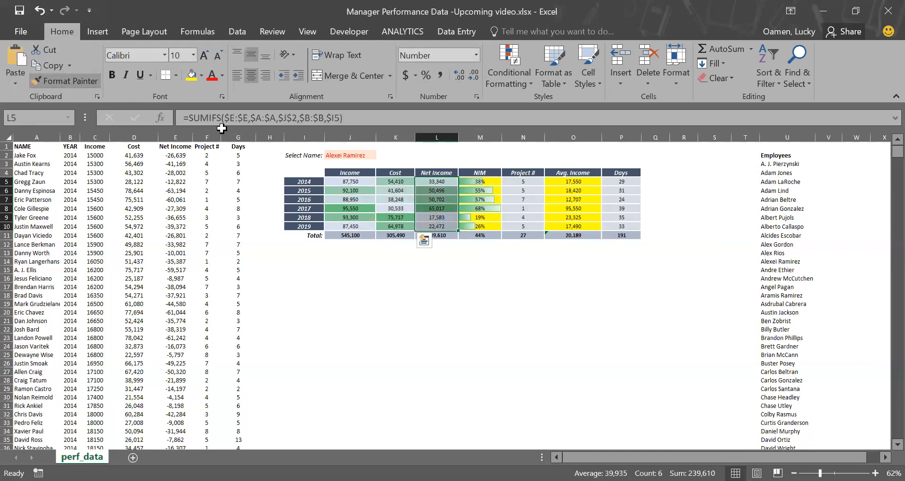
click(58, 81)
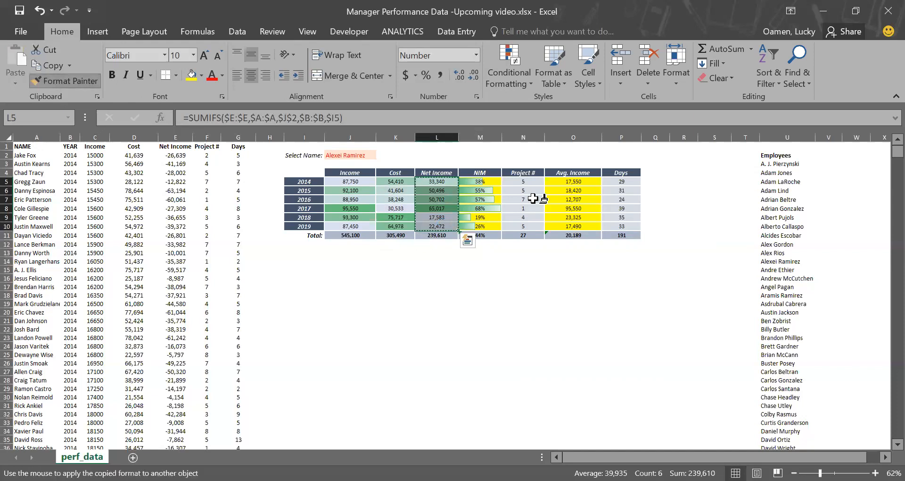
drag(523, 183, 524, 226)
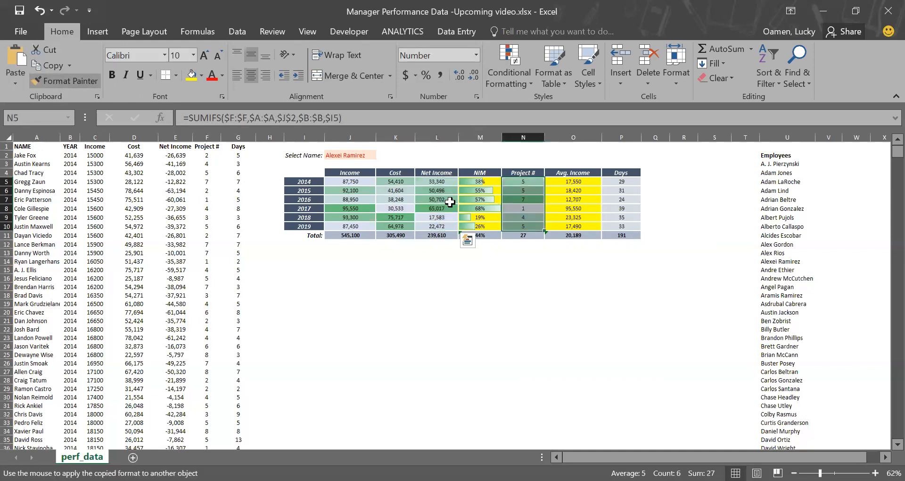
click(97, 85)
drag(621, 182, 619, 225)
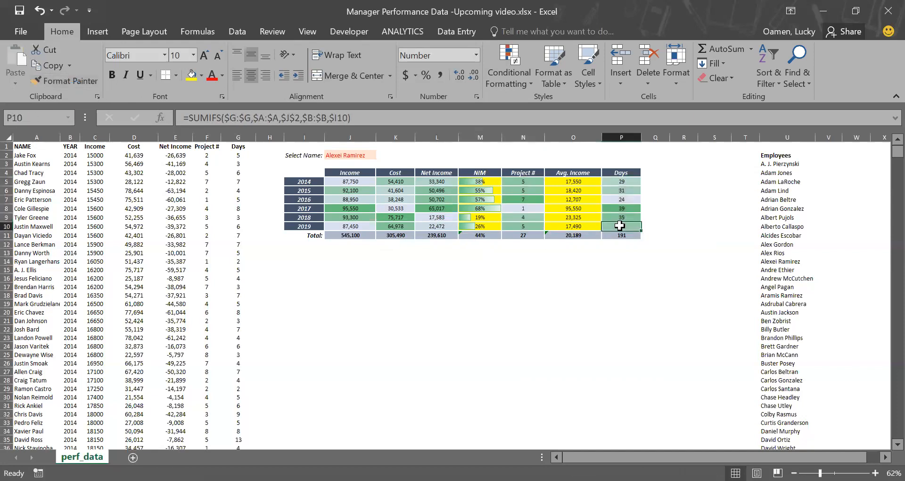
Step: Pick two different employees from the Select Name dropdown to test the summary and its formatting
click(335, 154)
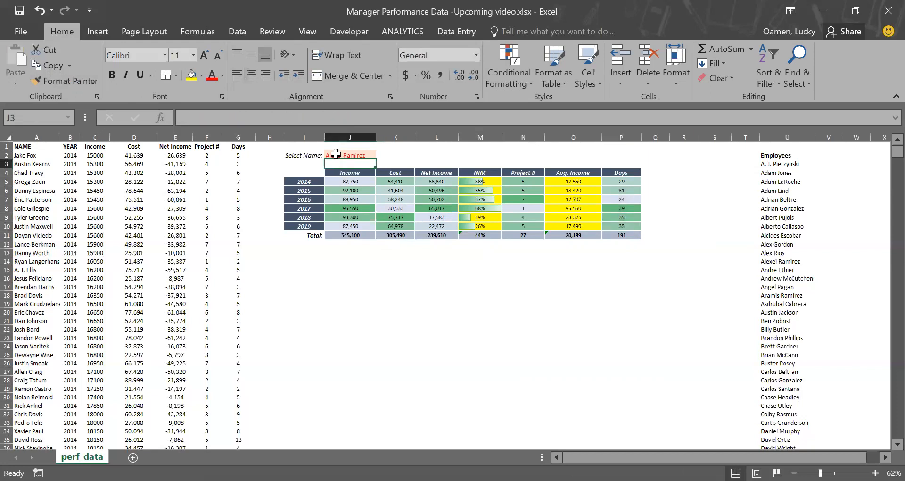
click(379, 154)
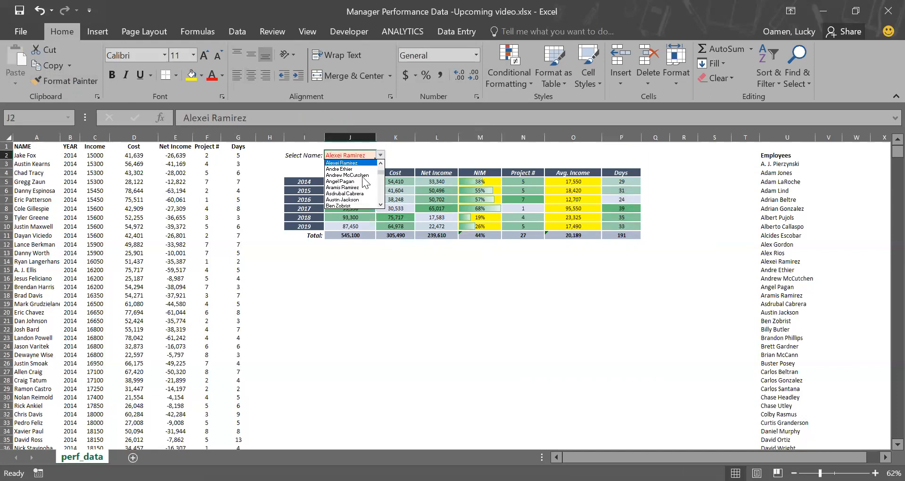
click(354, 193)
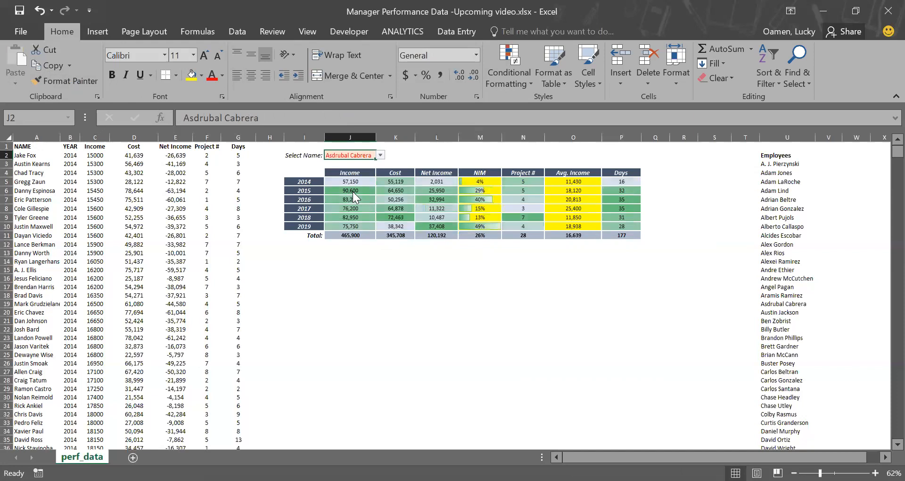
click(380, 155)
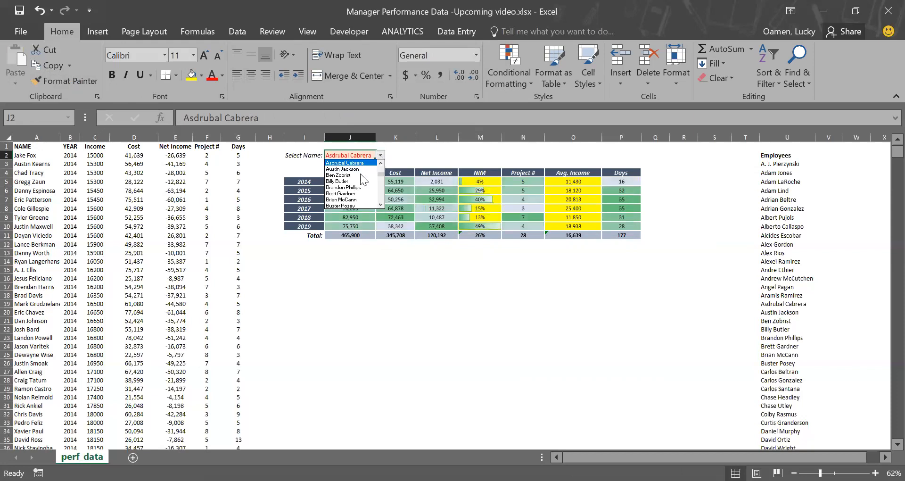
click(351, 203)
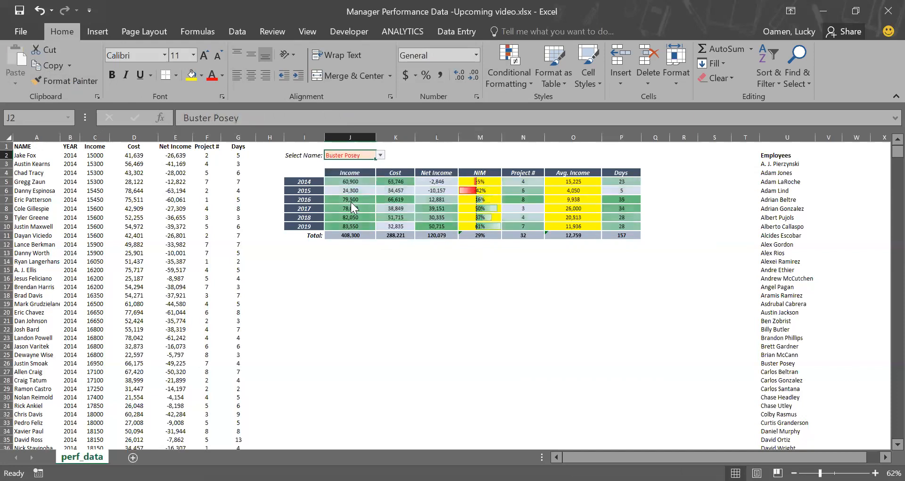
click(409, 263)
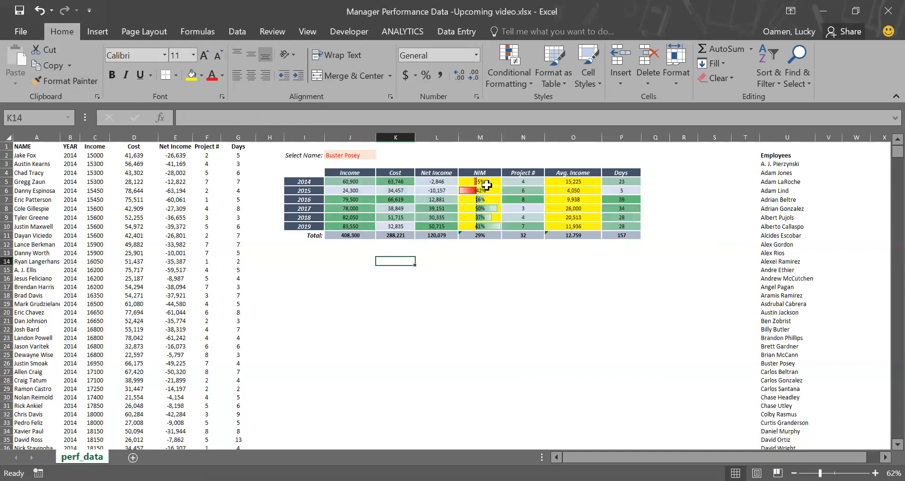
Step: Insert an empty 2-D clustered column chart and position it below the summary table
click(490, 188)
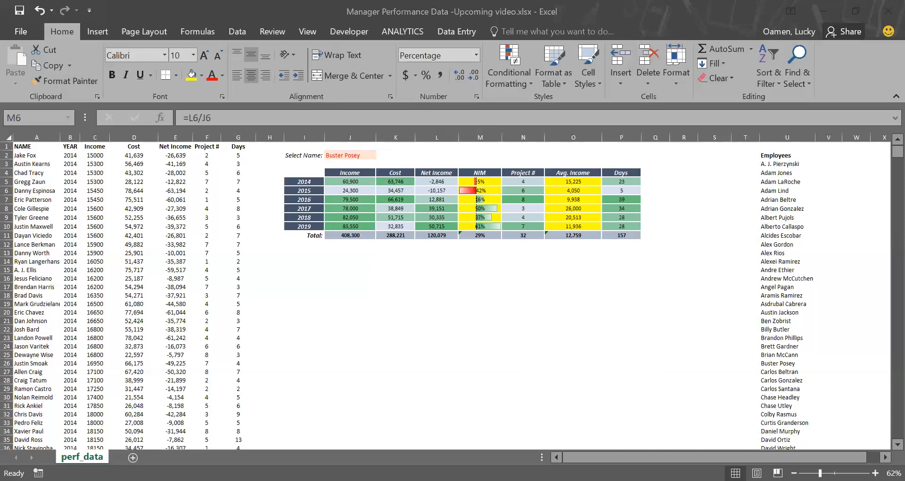
click(489, 188)
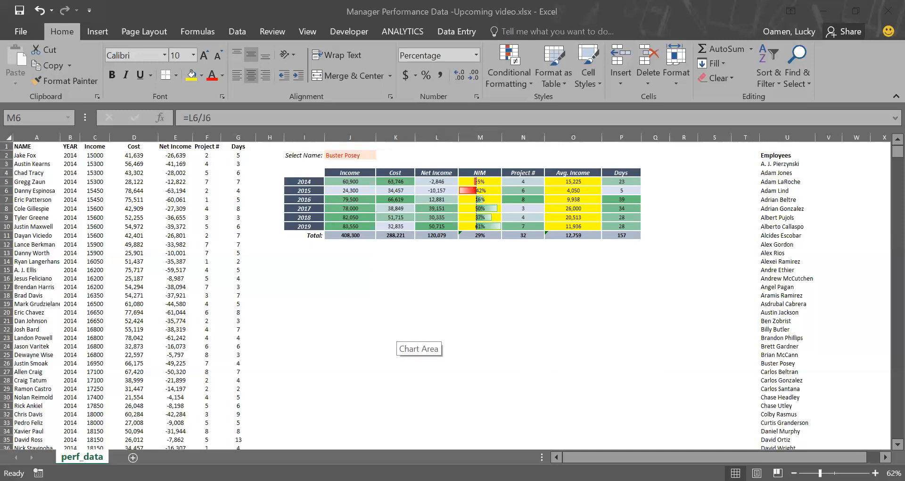
click(349, 253)
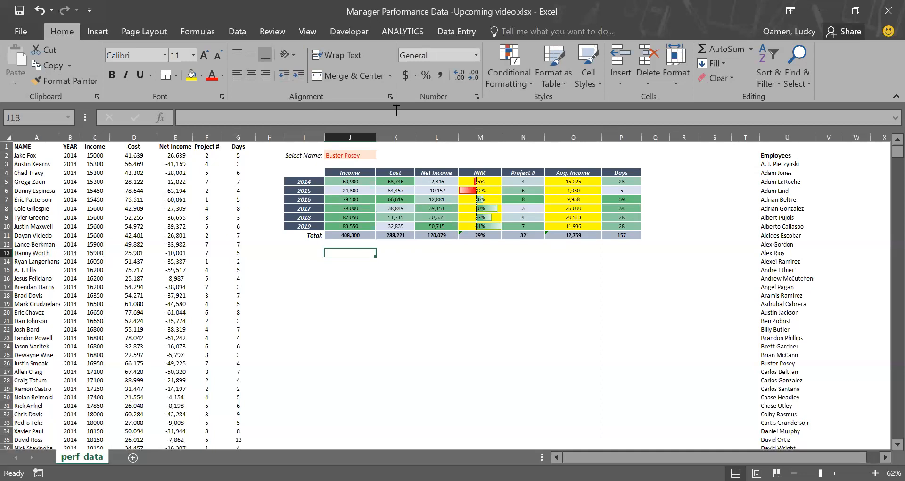
click(102, 31)
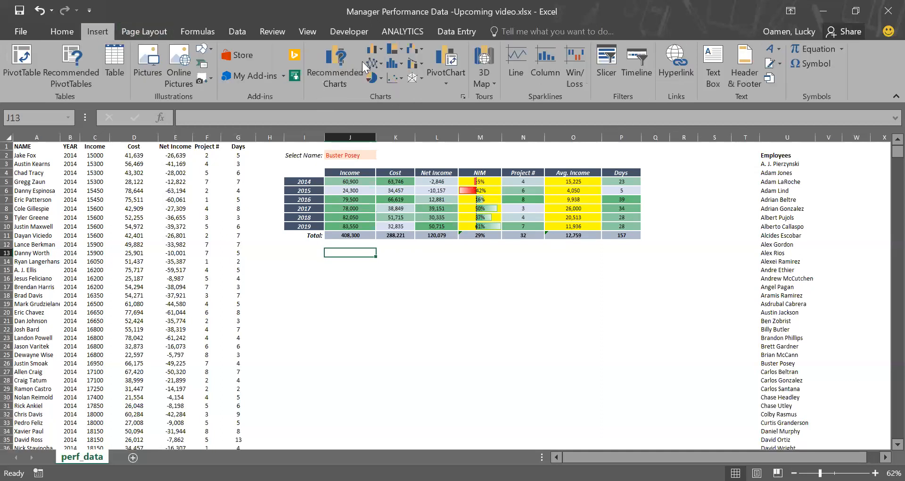
click(382, 50)
click(391, 95)
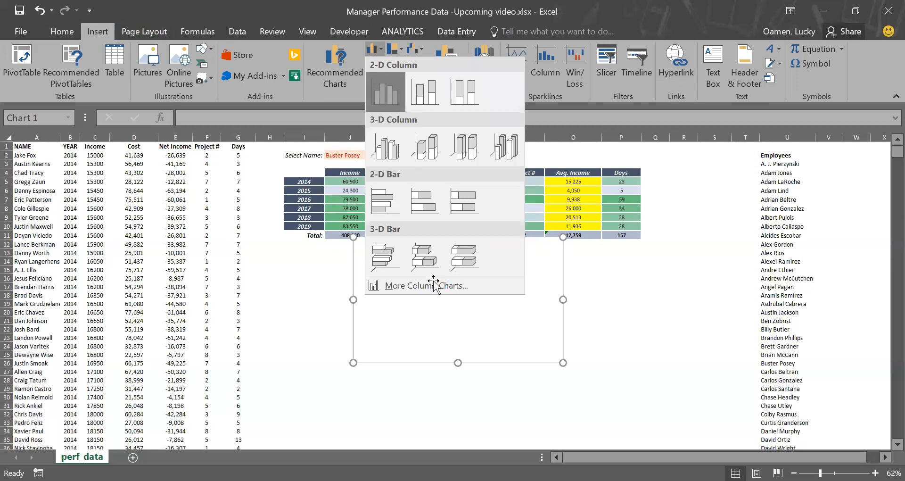
mouse_move(433, 281)
mouse_down()
mouse_move(424, 317)
mouse_move(390, 309)
mouse_up()
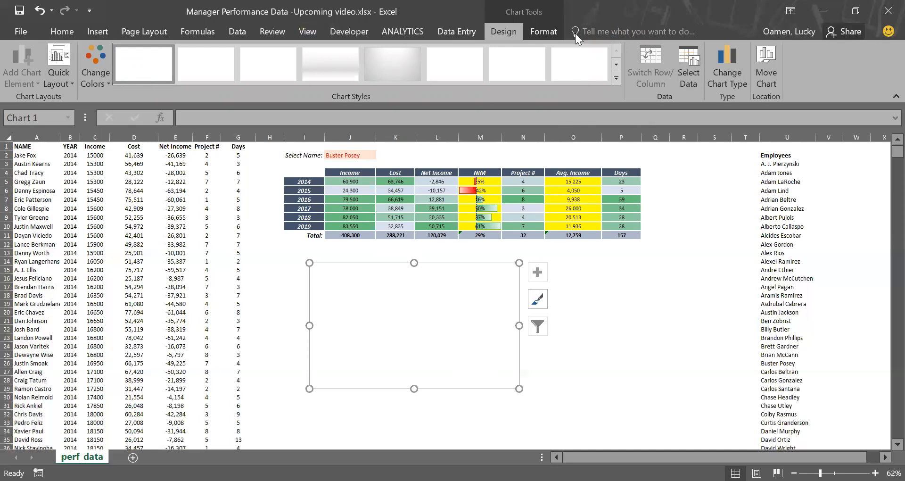
Step: Add an Income series to the chart, named from the Income header and using the 2014–2019 Income values J5:J10
click(692, 69)
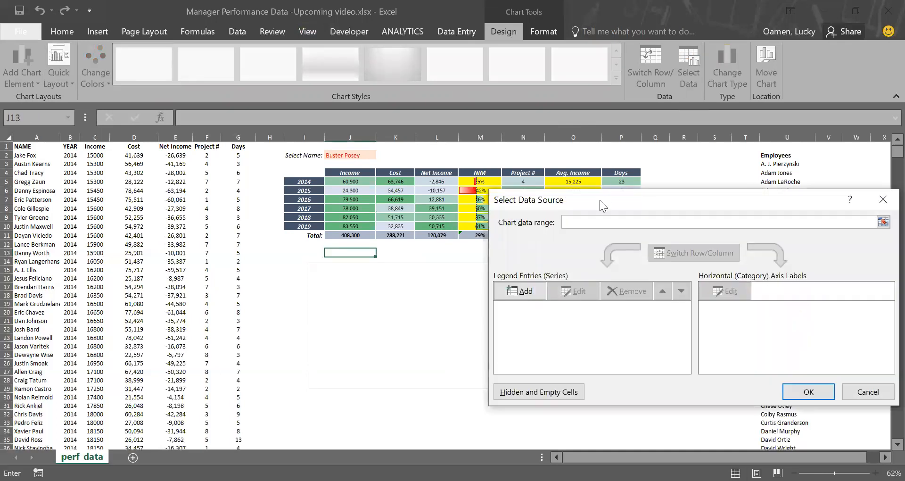
drag(599, 199, 629, 194)
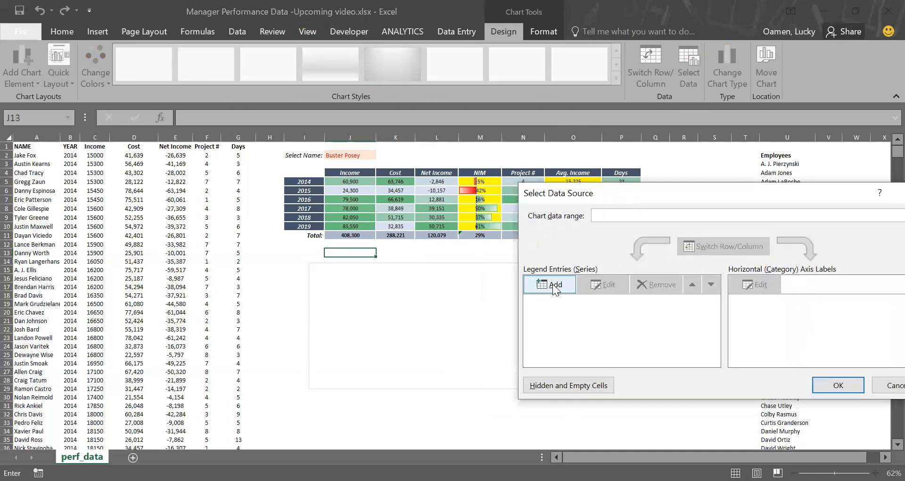
click(552, 283)
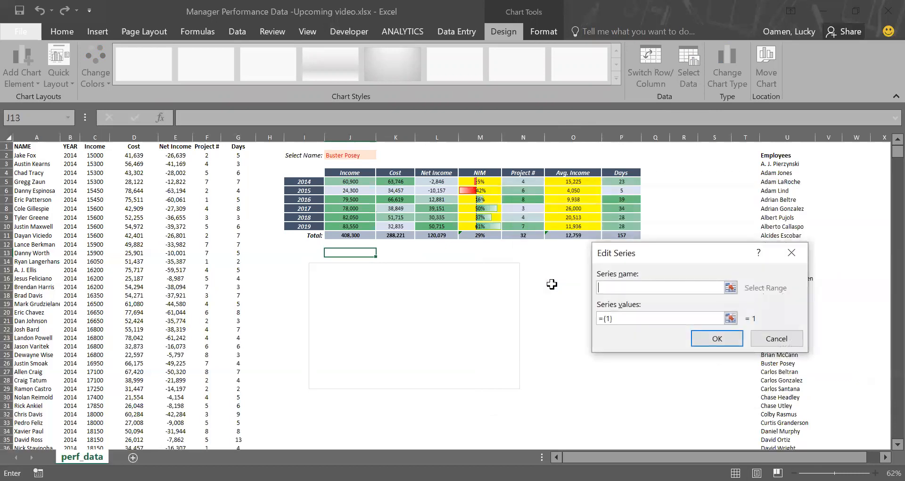
click(349, 171)
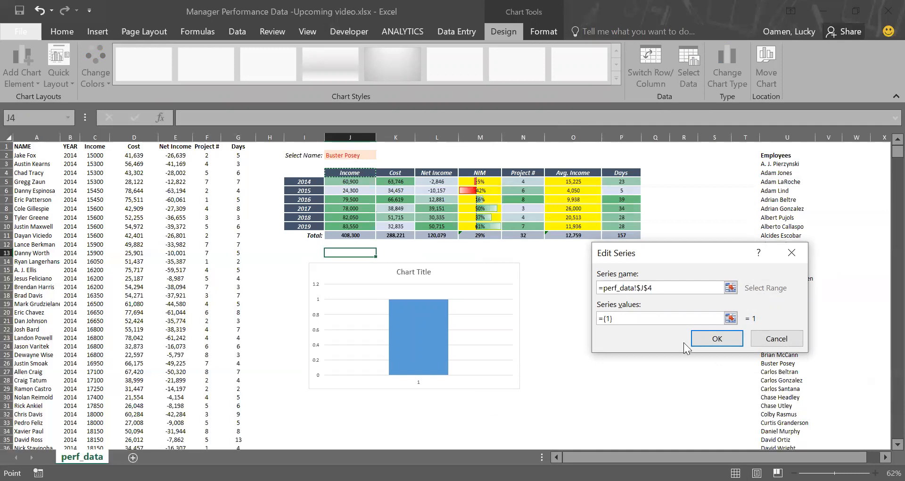
drag(657, 322, 561, 308)
key(BackSpace)
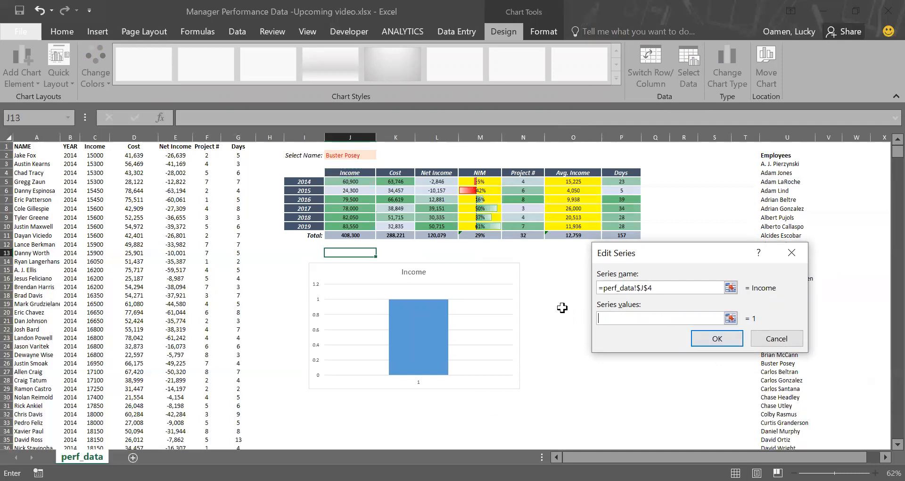
click(353, 180)
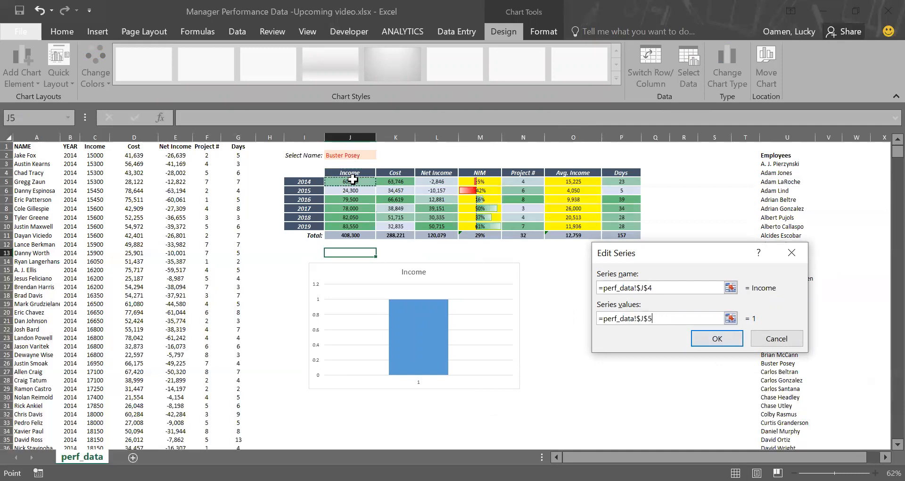
drag(352, 180, 351, 227)
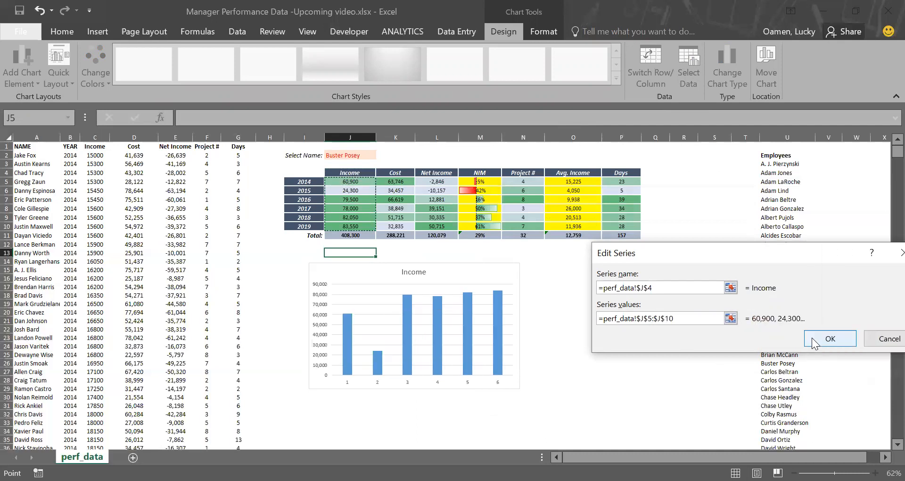
key(Return)
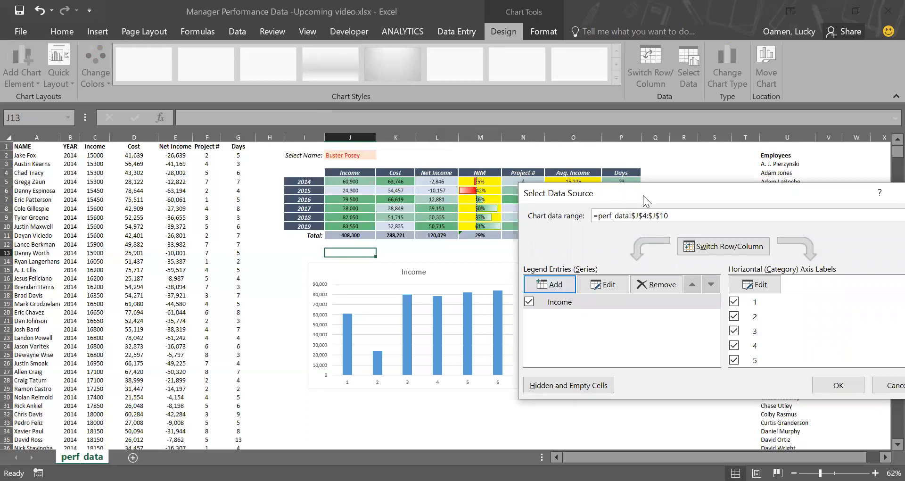
Step: Set the chart's horizontal axis labels to the year cells I5:I10
drag(643, 195, 665, 196)
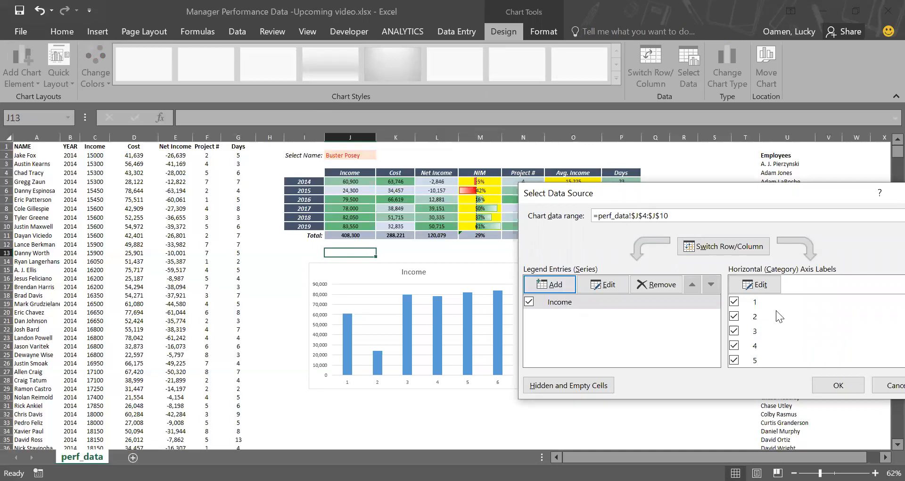
click(777, 285)
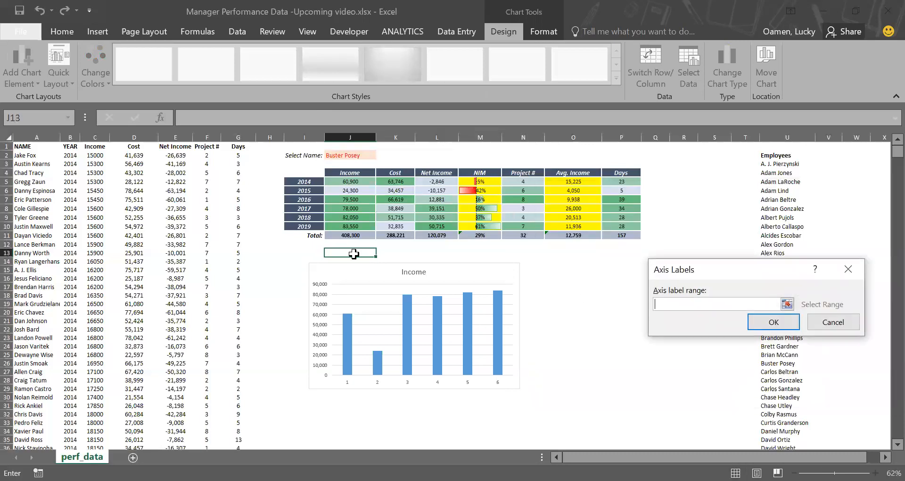
click(304, 181)
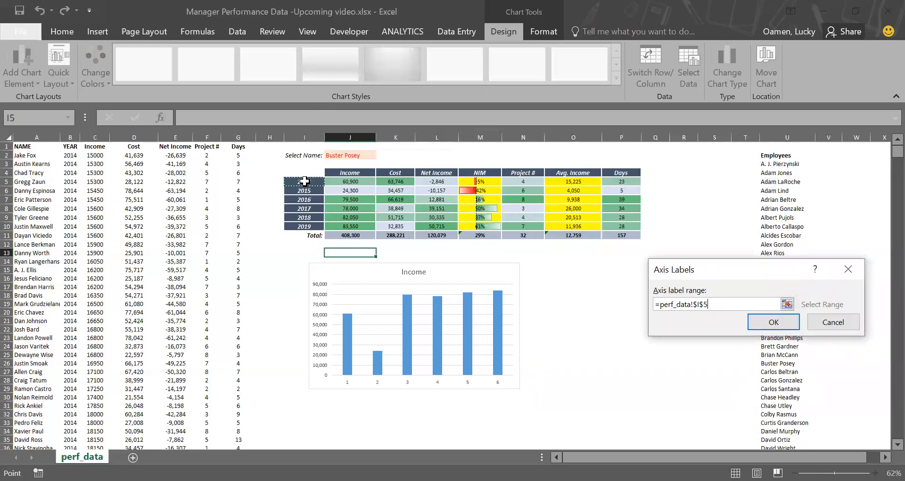
drag(305, 181, 304, 226)
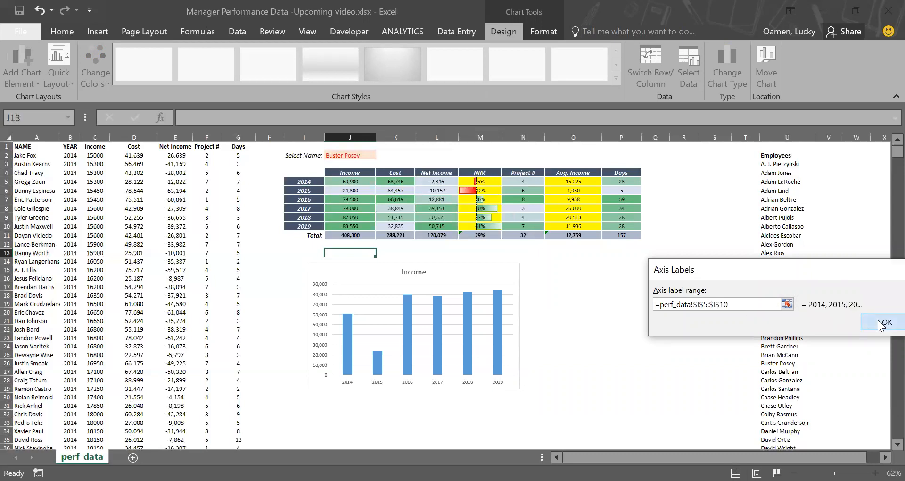
click(879, 325)
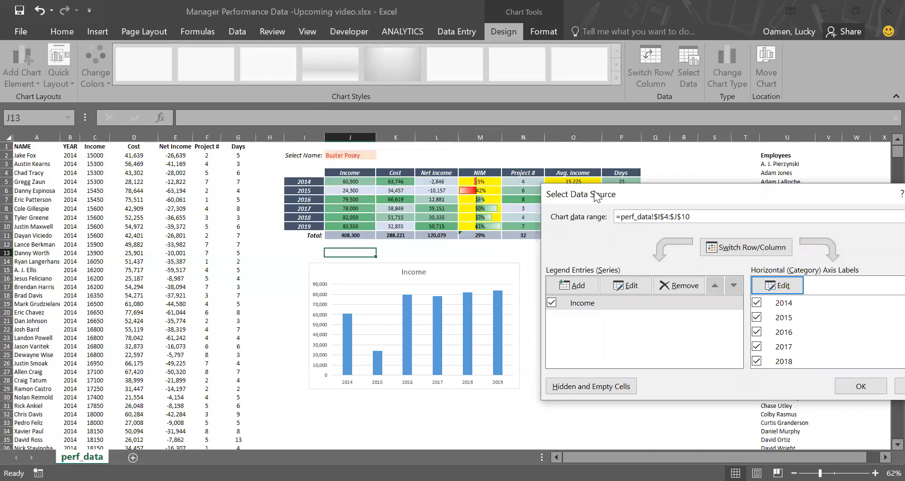
Step: Add a Project # series named from its header, with values N5:N10
drag(611, 198, 627, 205)
click(578, 286)
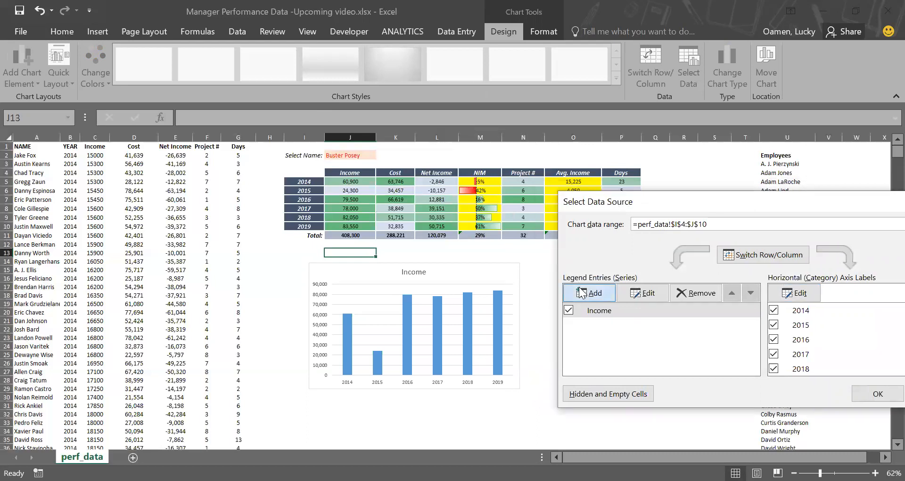
click(523, 174)
click(721, 318)
key(BackSpace)
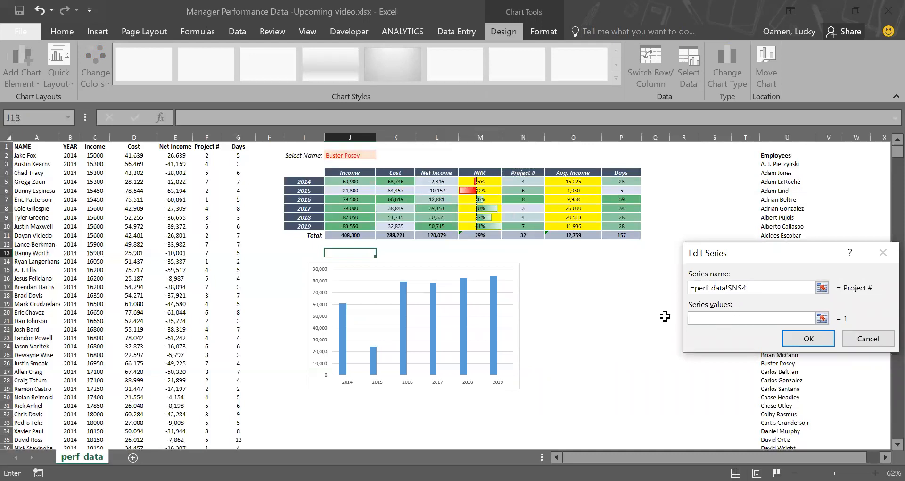
click(525, 181)
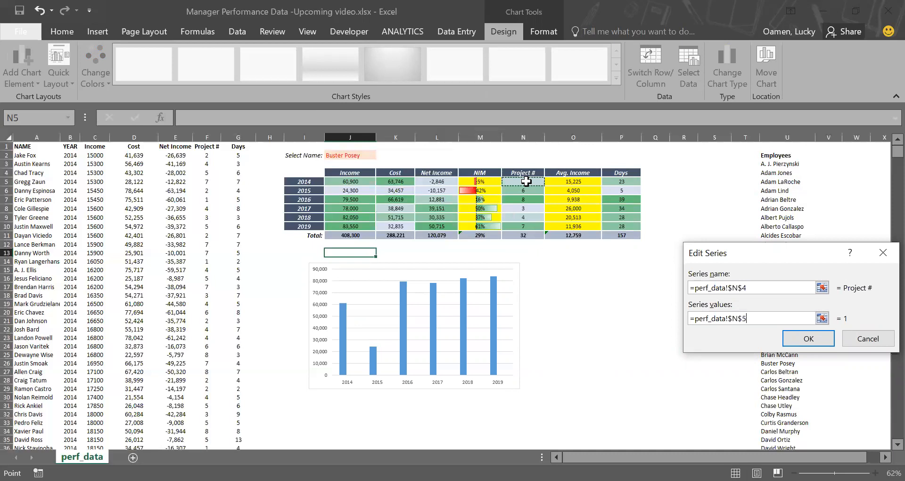
drag(526, 181, 523, 226)
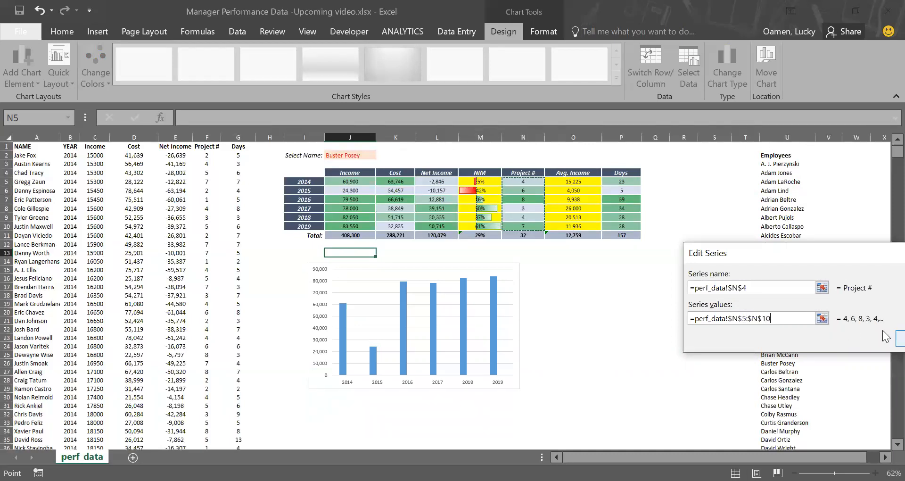
click(897, 339)
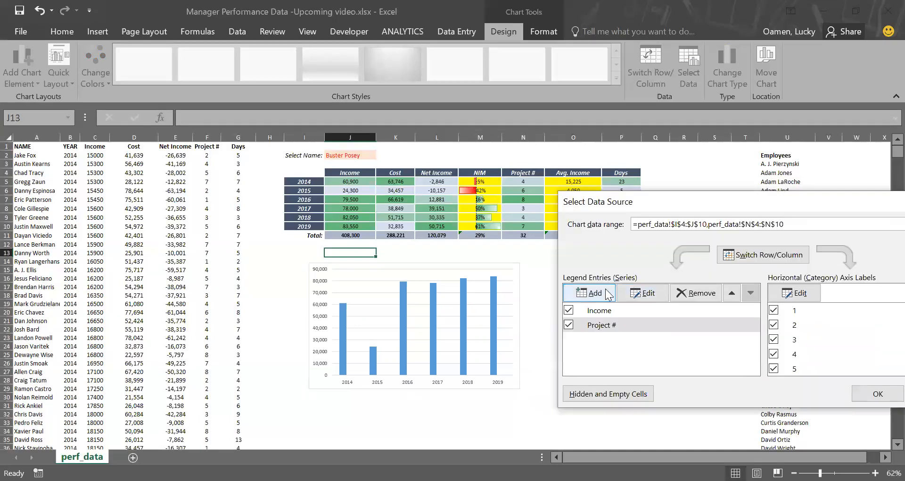
Step: Add a Days series named from its header, with values P5:P10, and confirm the data source
click(608, 293)
click(621, 174)
drag(758, 318, 651, 315)
key(BackSpace)
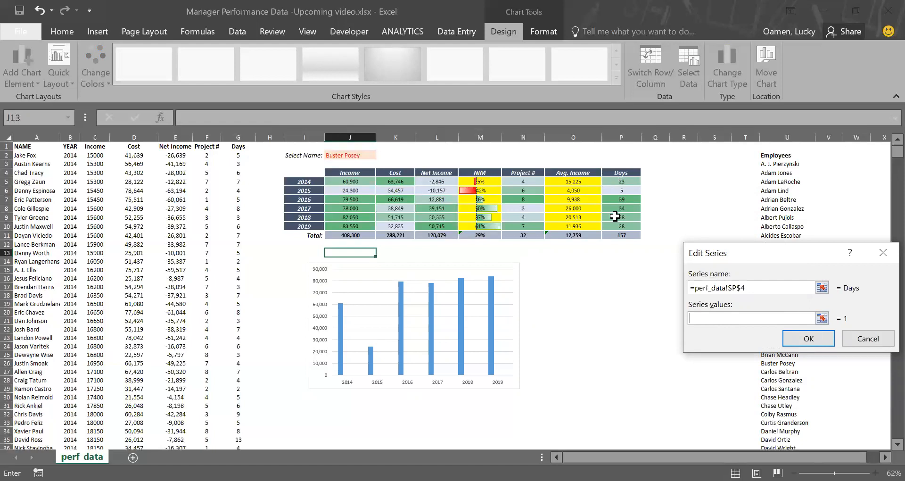
drag(621, 181, 621, 227)
key(Return)
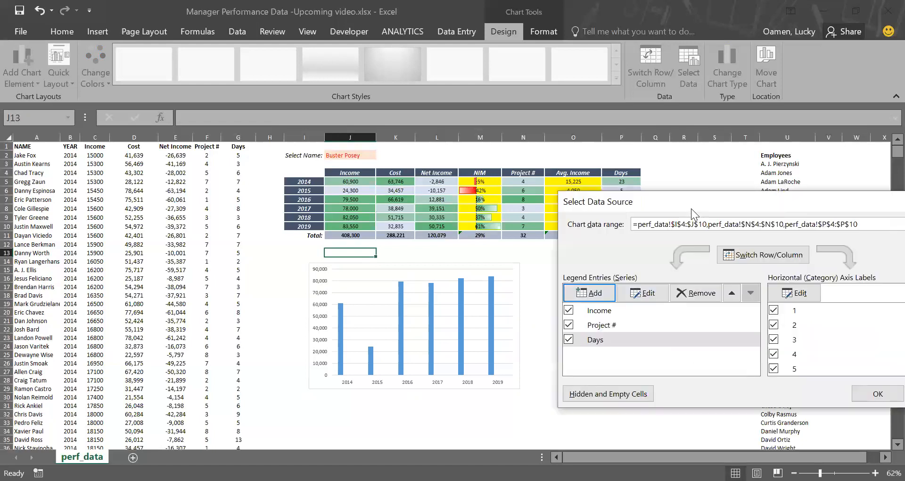
drag(691, 204, 629, 189)
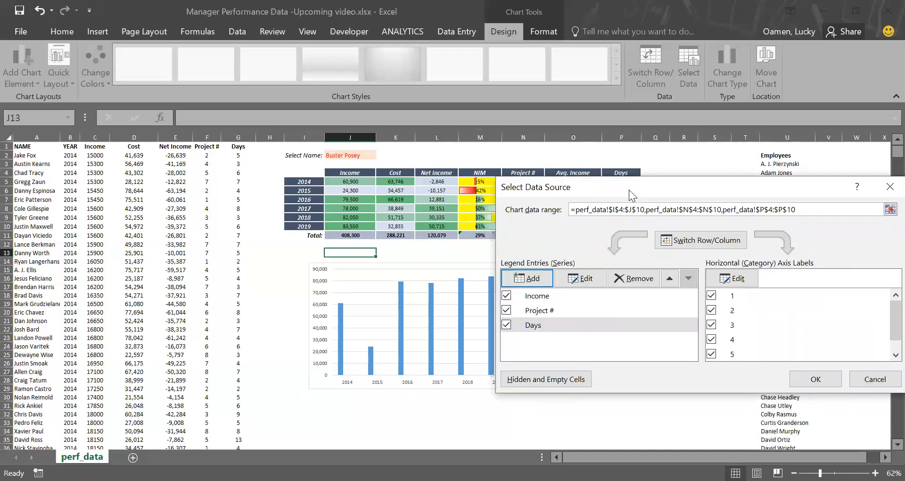
click(801, 378)
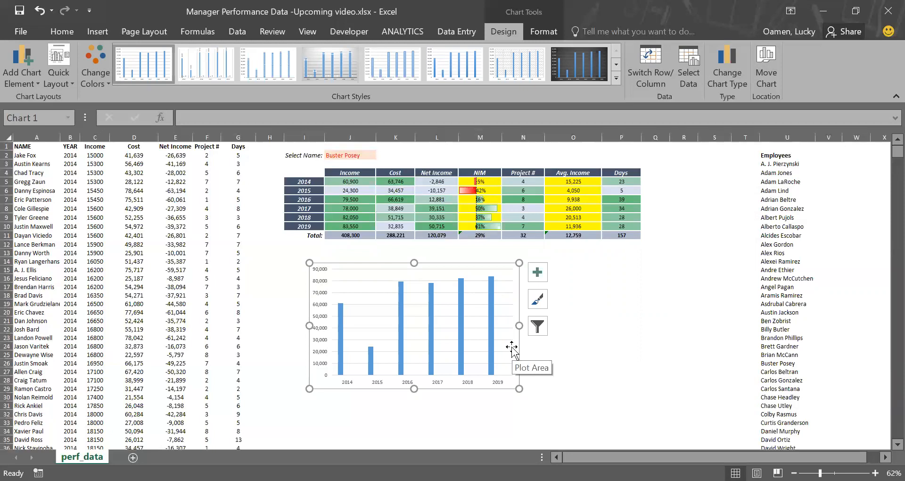
click(511, 346)
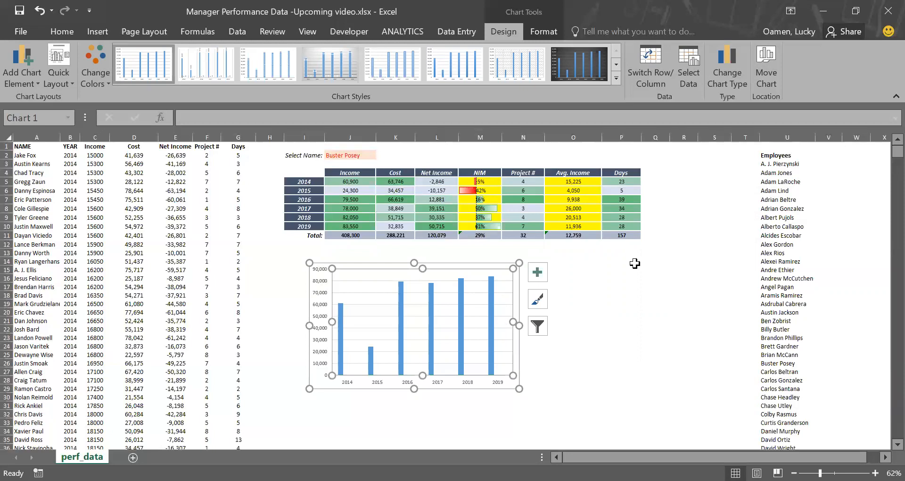
click(726, 75)
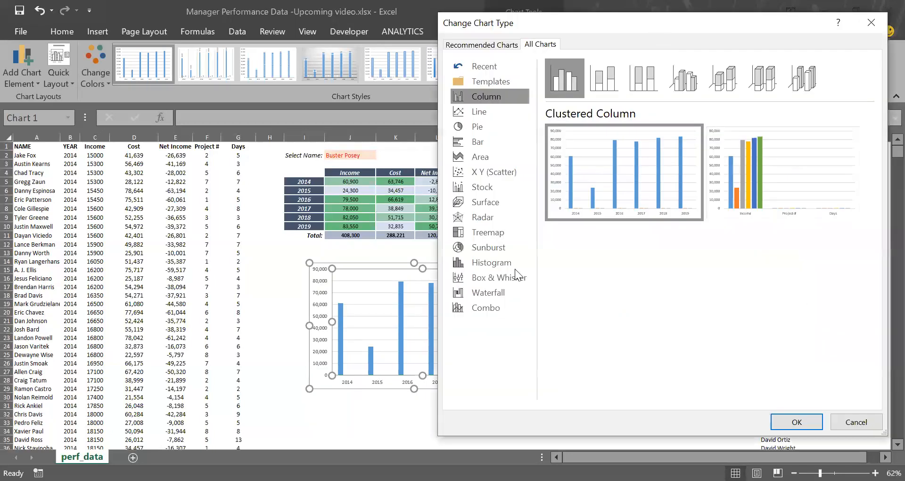
click(491, 307)
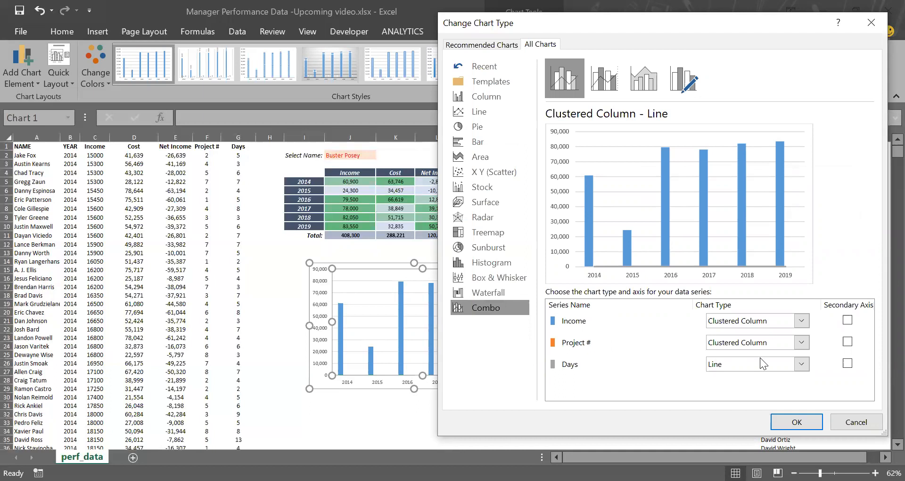
click(847, 422)
click(584, 292)
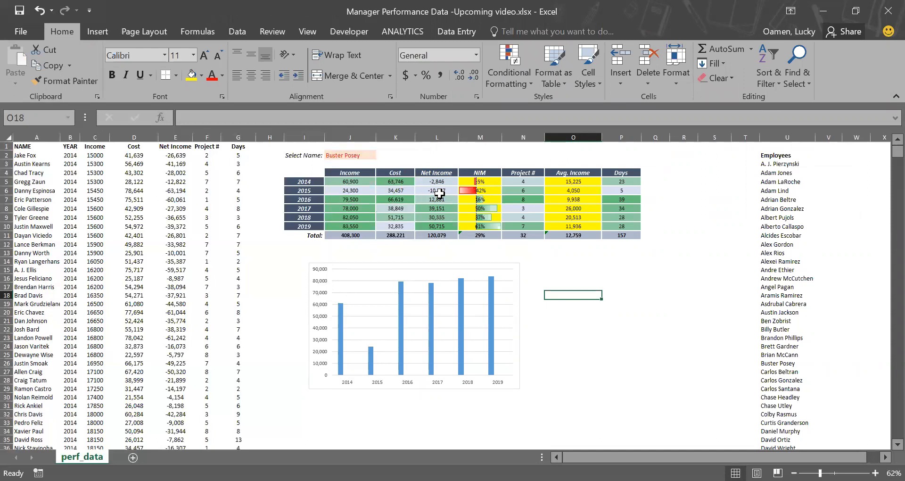
Step: Reopen the chart's data source and set the Project # series' axis labels to the years I5:I10
click(515, 276)
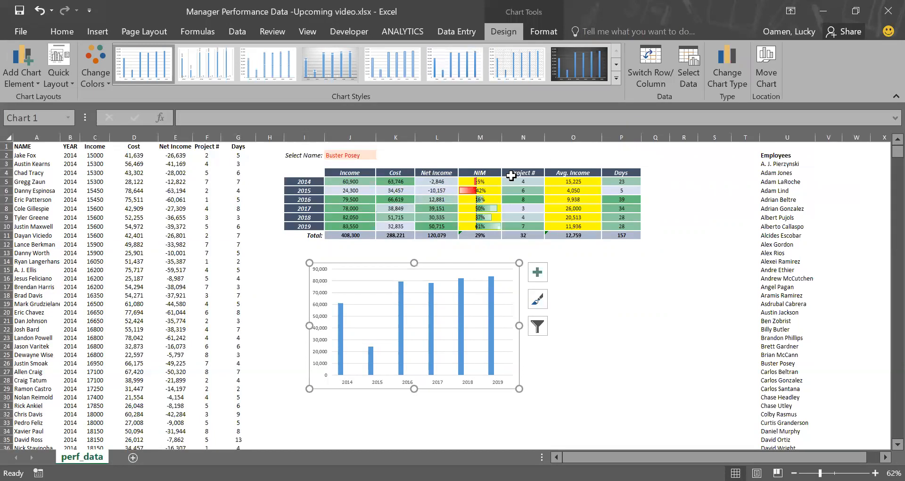
click(689, 70)
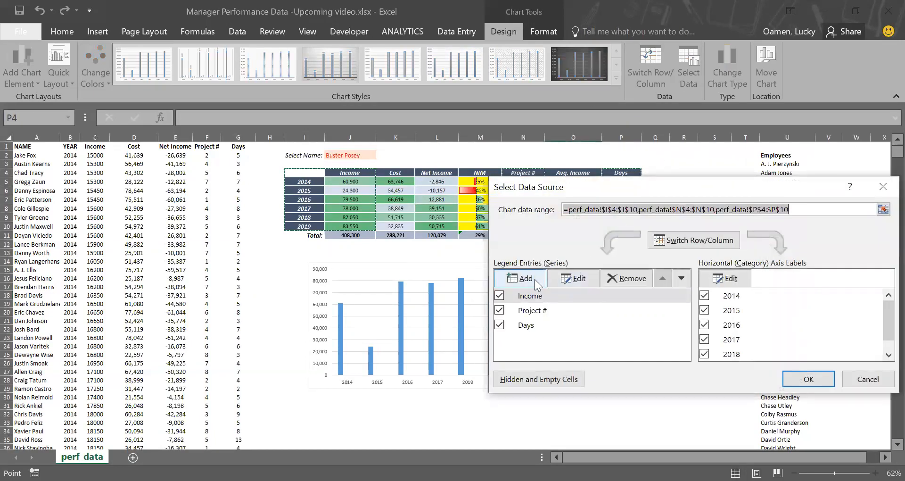
click(532, 310)
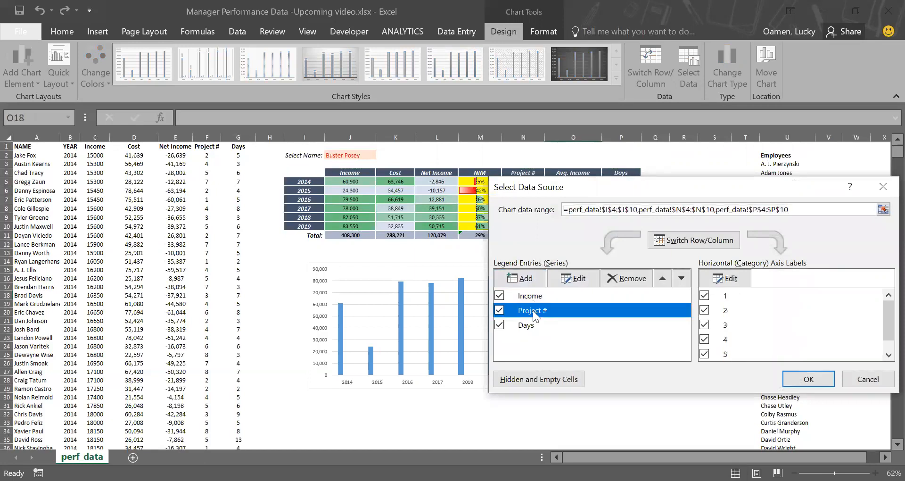
click(734, 279)
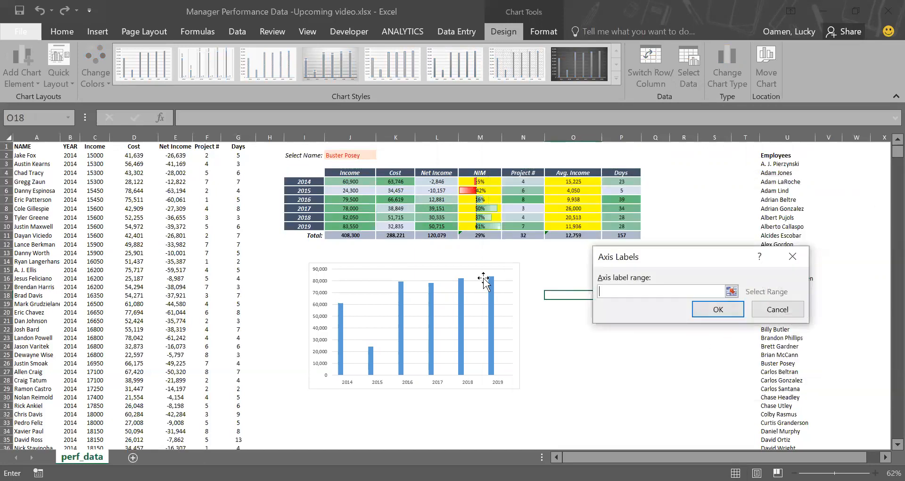
click(297, 185)
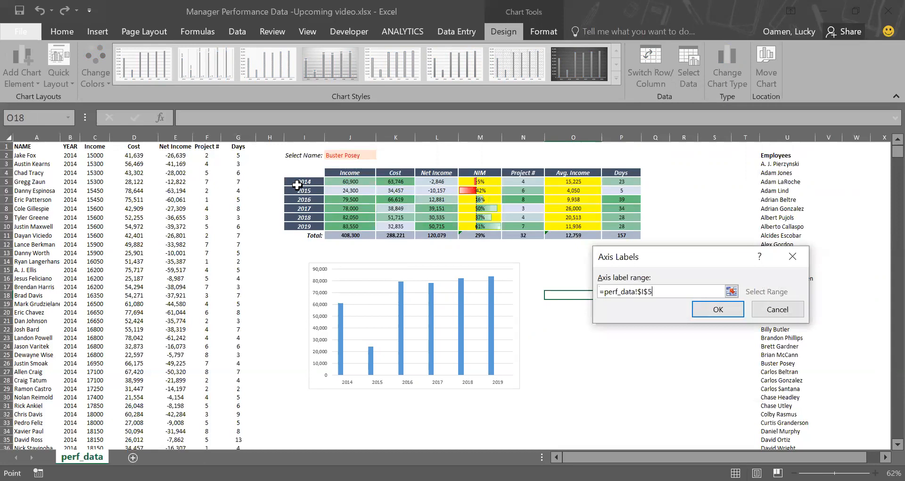
drag(297, 185, 304, 227)
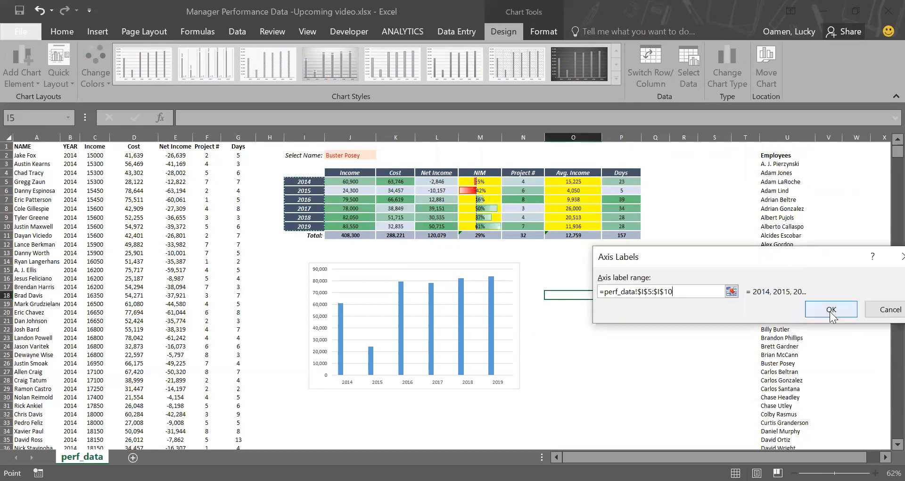
click(830, 308)
Step: Add a Cost series named from its header cell, with values K5:K10
click(533, 324)
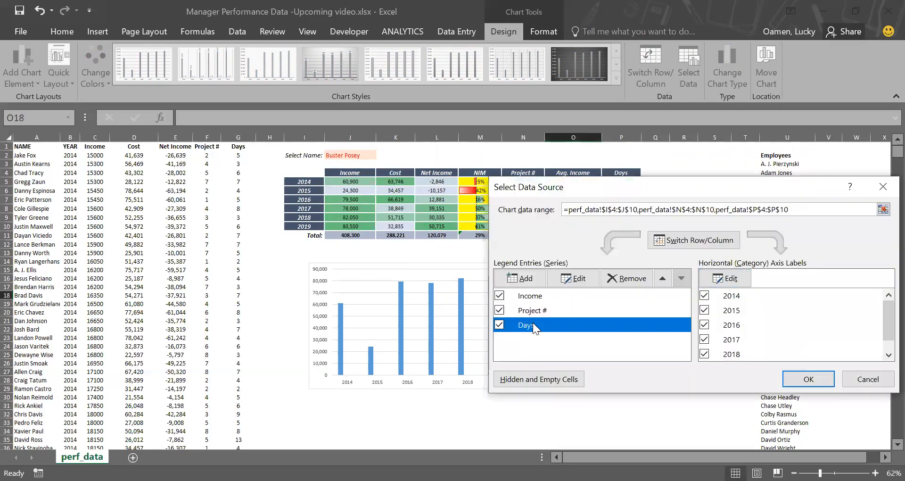
click(531, 278)
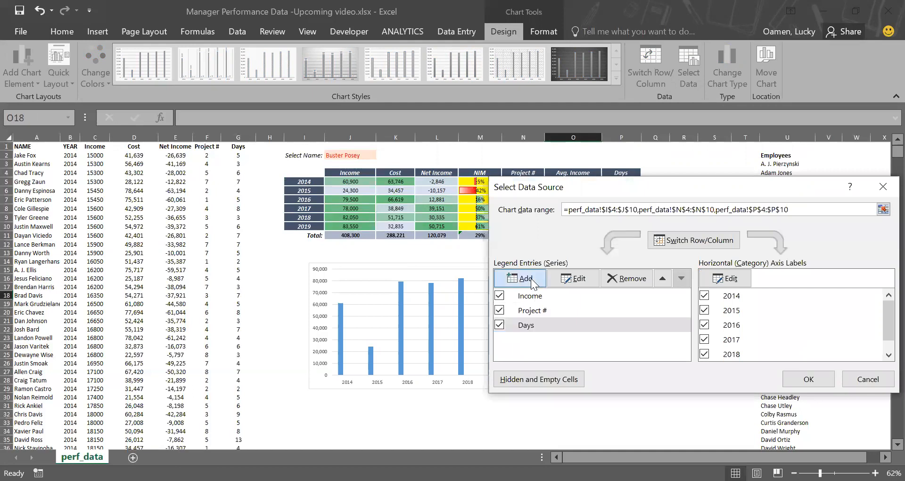
click(387, 172)
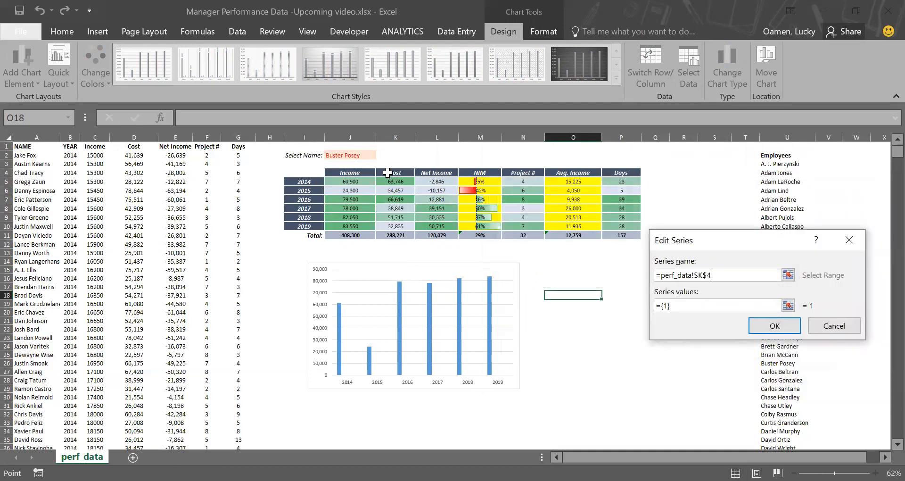
key(Tab)
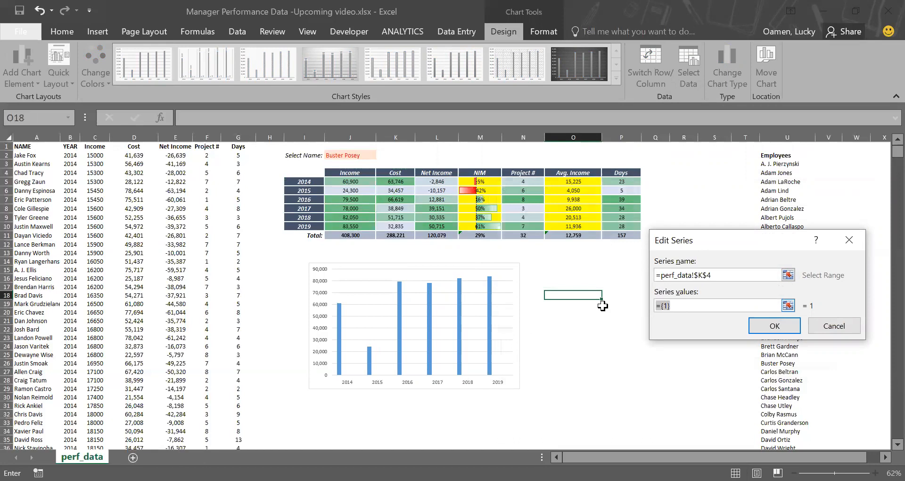
click(399, 181)
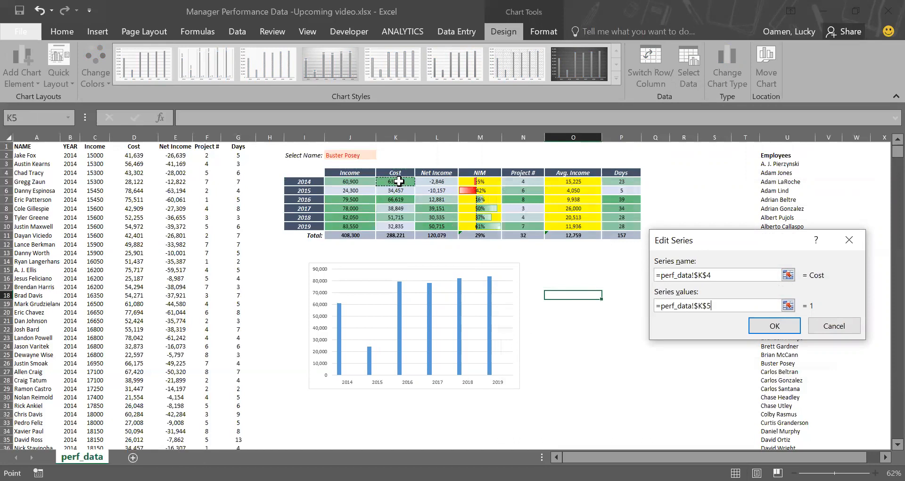
drag(398, 181, 396, 226)
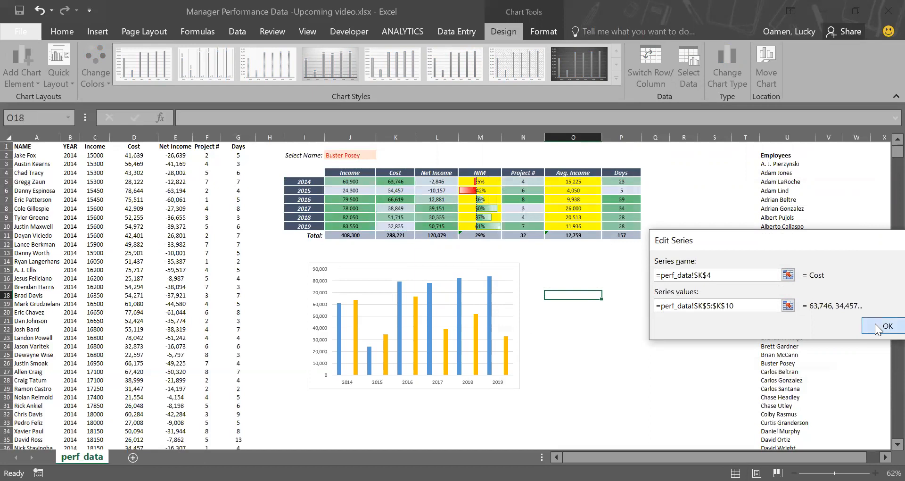
click(876, 326)
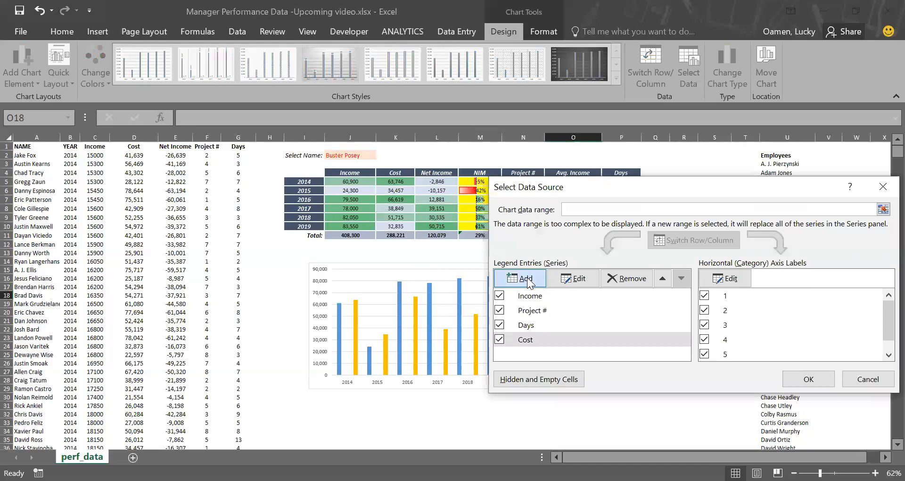
Step: Add a Net Income series named from its header cell, with values L5:L10
click(527, 277)
click(436, 172)
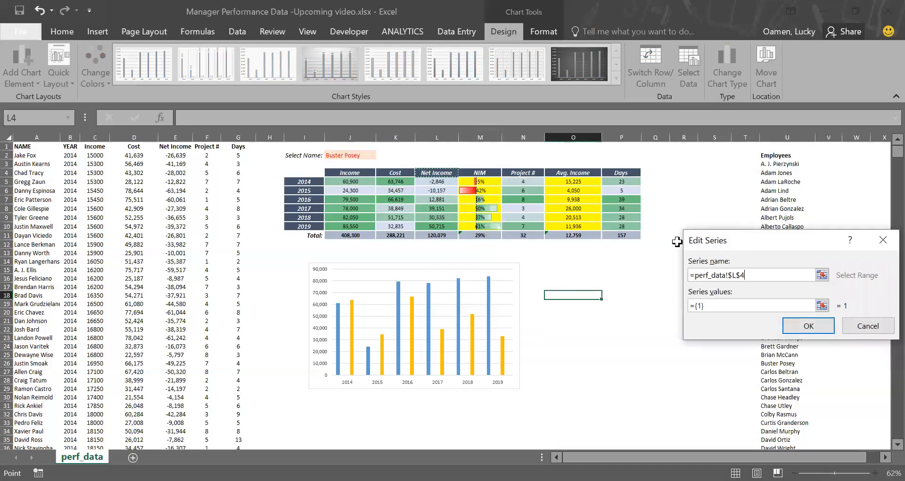
click(756, 305)
key(BackSpace)
click(426, 181)
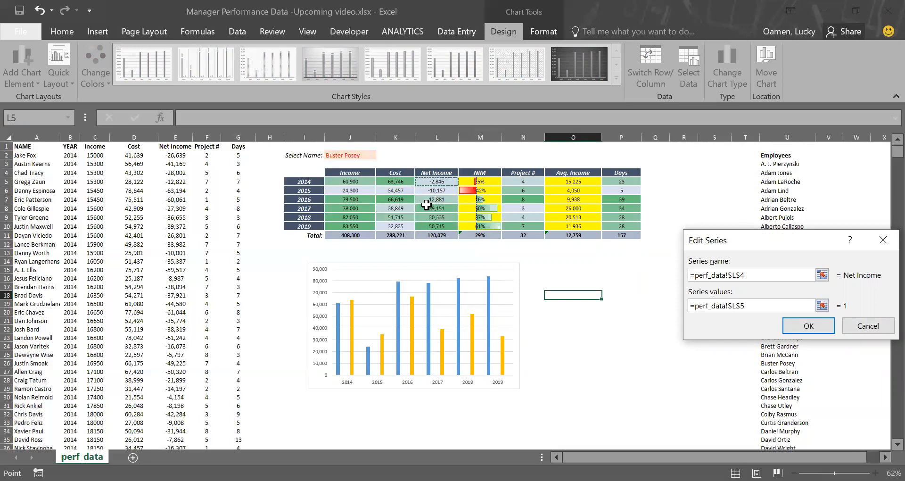
drag(427, 205, 429, 226)
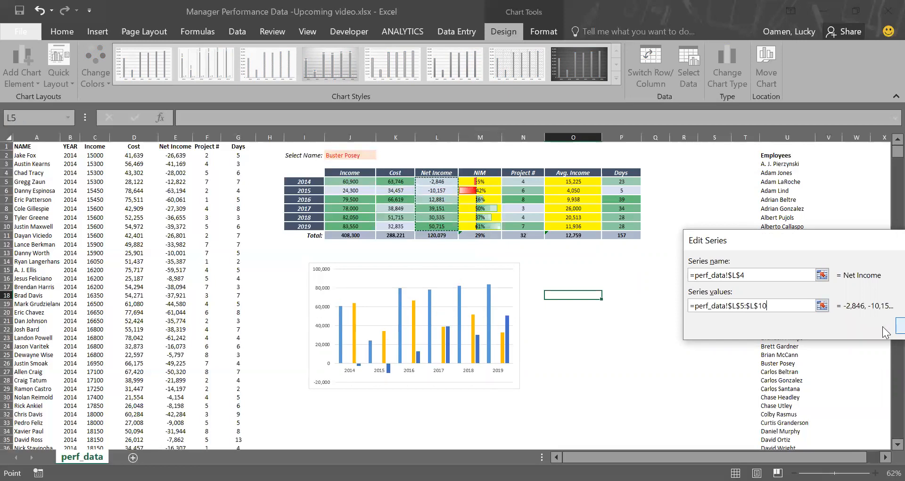
click(898, 326)
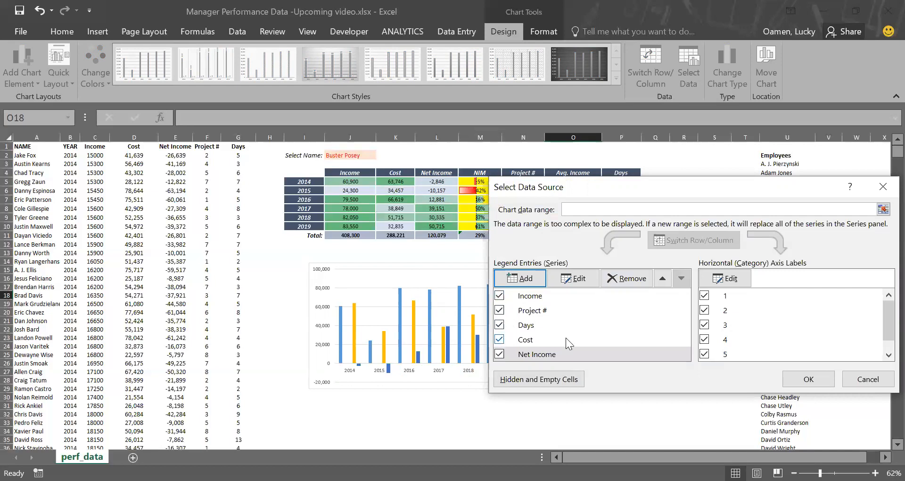
Step: Hide the Days series, set the horizontal axis labels to the years I5:I10, and confirm the data source
click(499, 324)
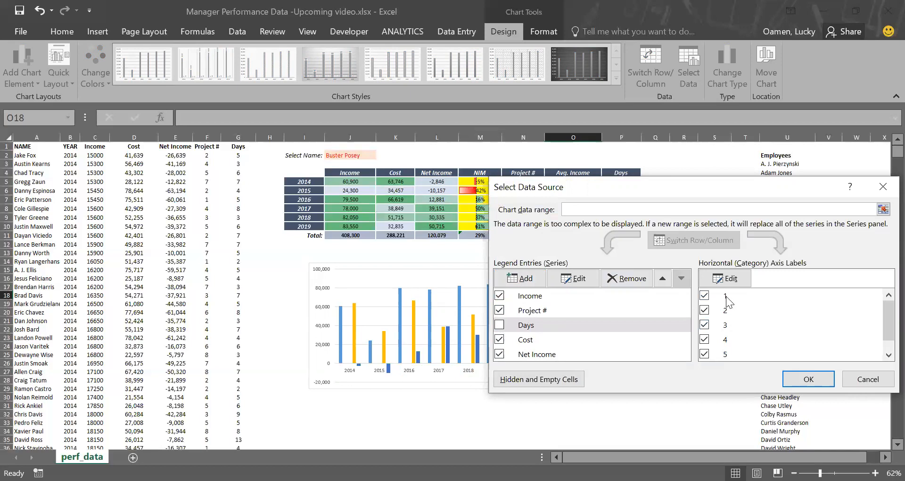
click(726, 284)
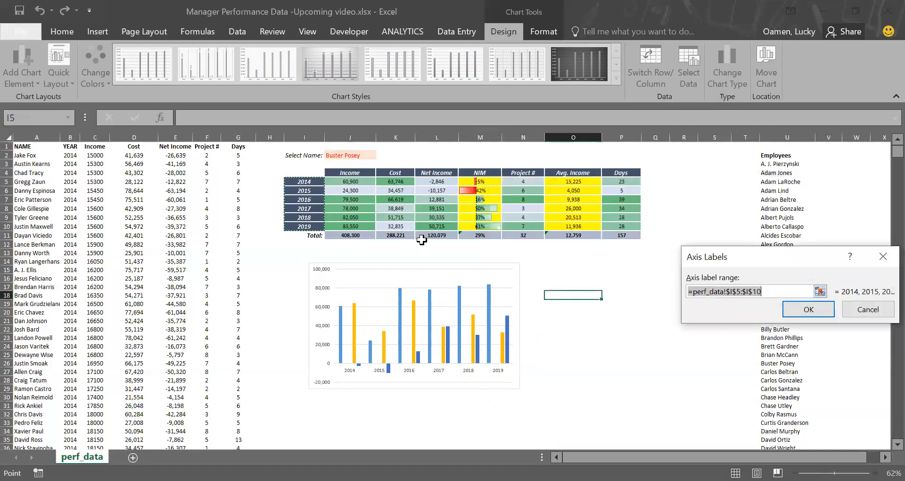
click(808, 312)
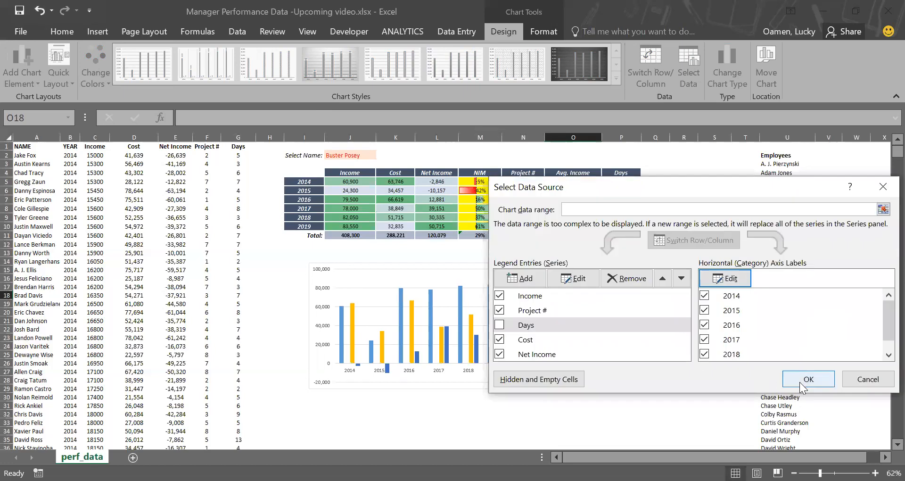
click(801, 382)
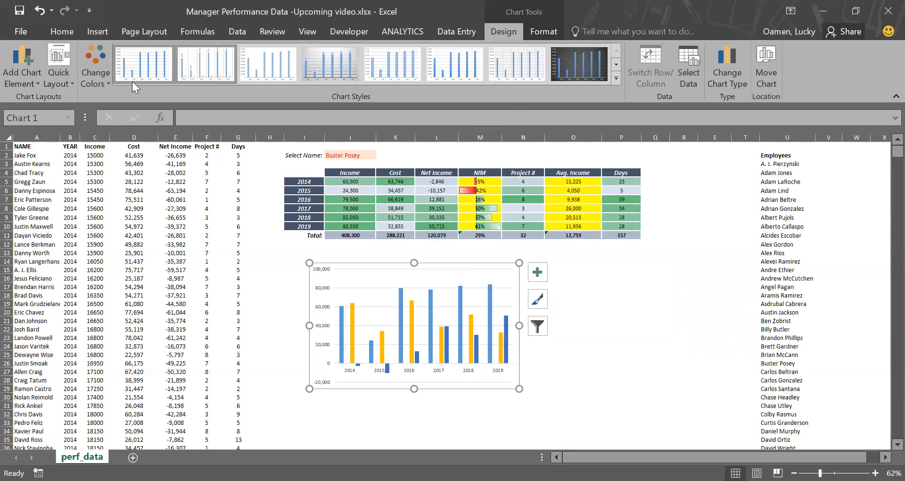
Step: Make the chart a combo: Income, Cost and Net Income as clustered columns, Project # as a line on the secondary axis
click(732, 71)
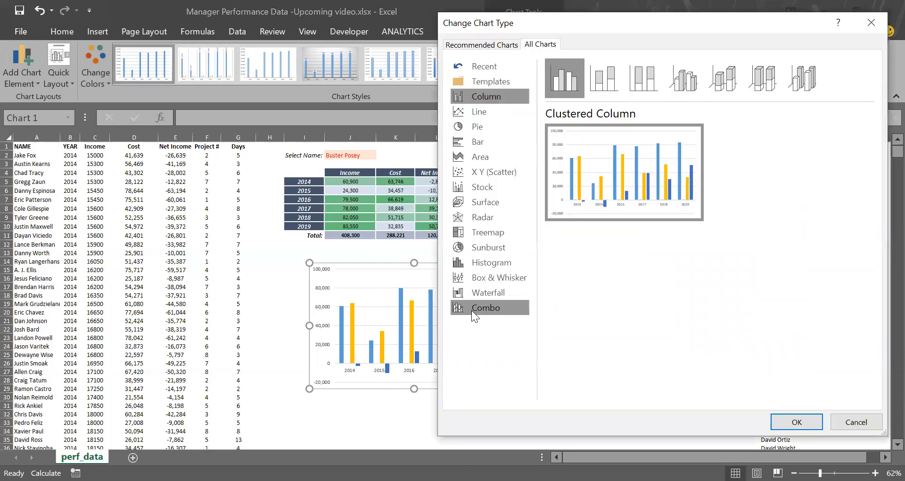
click(472, 310)
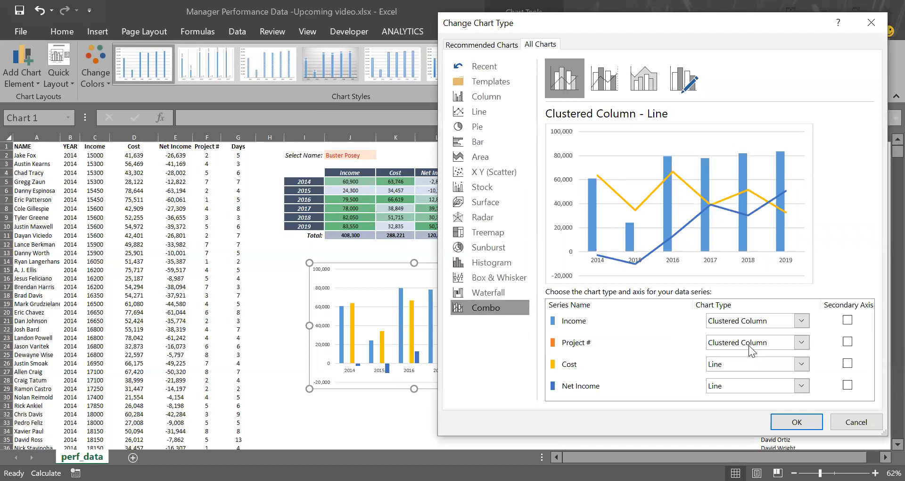
click(799, 385)
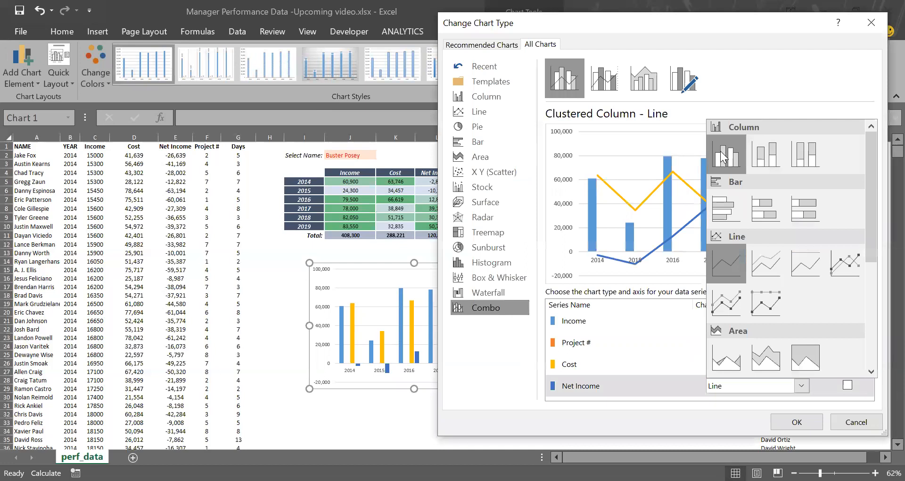
click(722, 153)
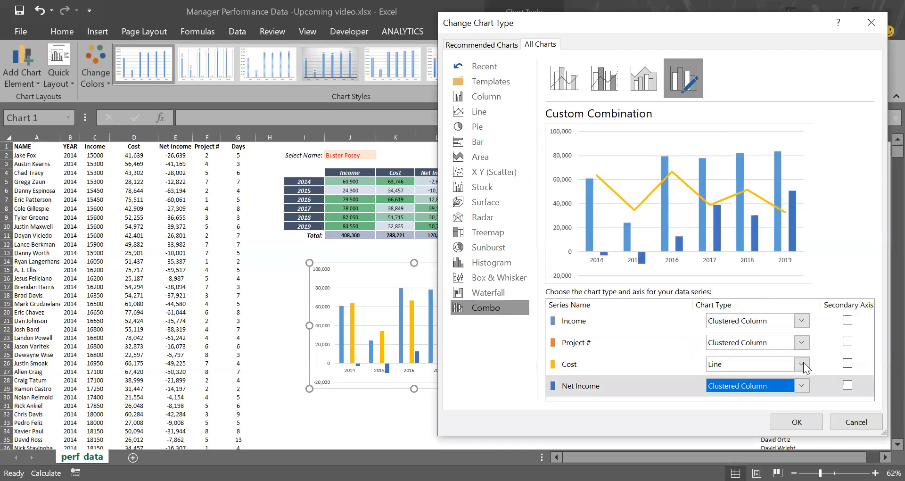
click(803, 362)
click(724, 127)
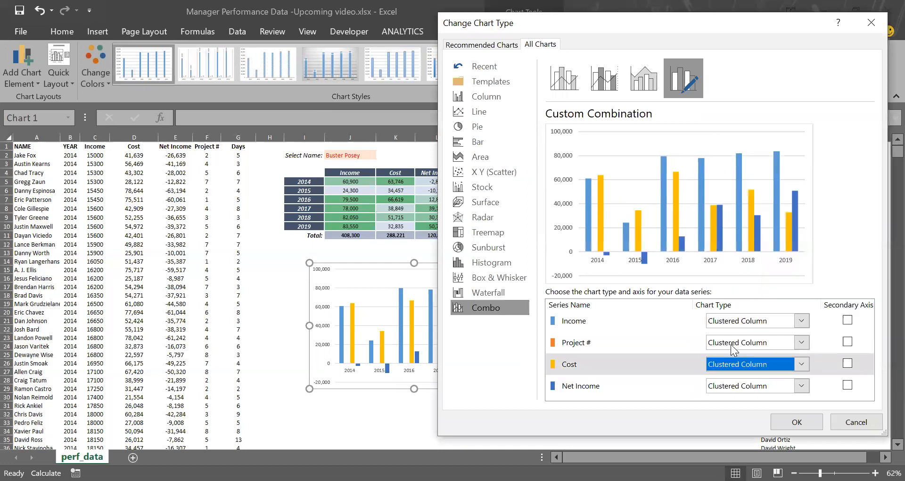
click(752, 346)
click(728, 221)
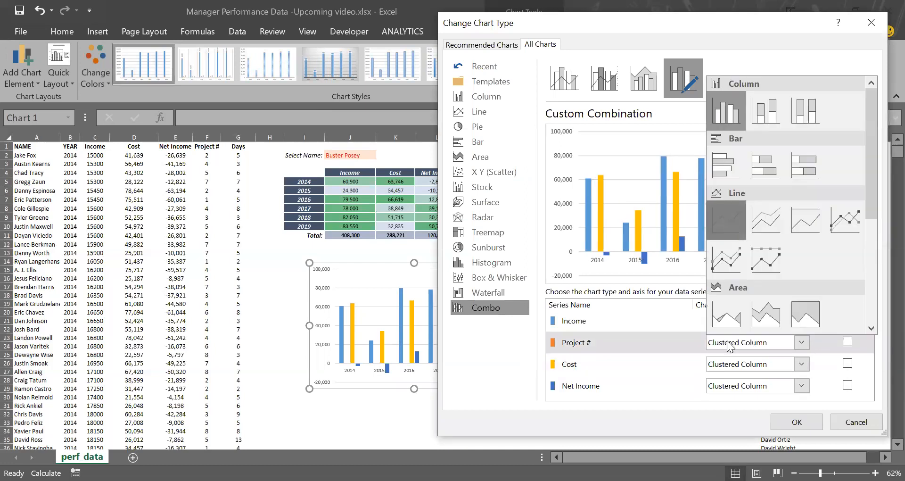
click(846, 342)
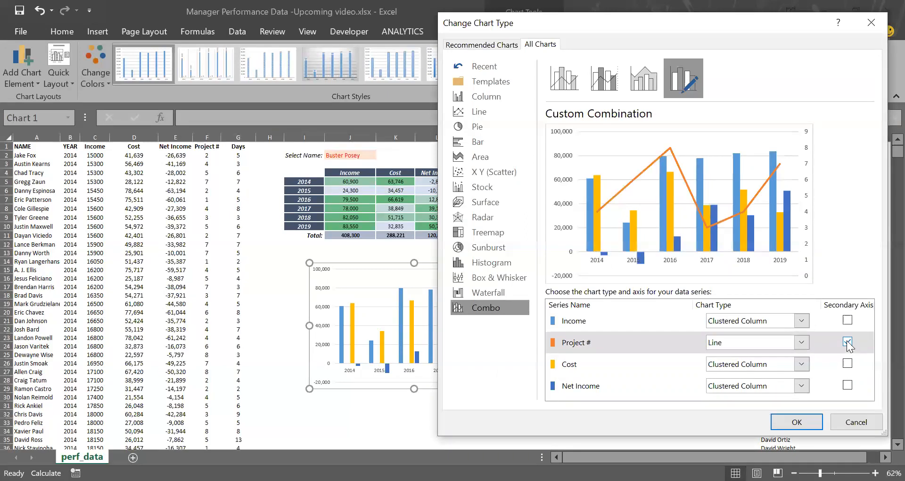
click(796, 421)
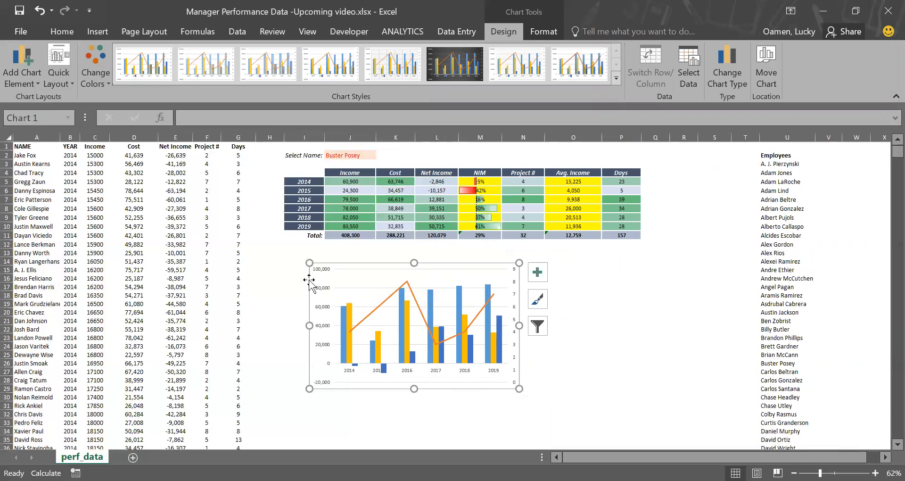
Step: Move the chart slightly up and left, and add a chart title above the chart
drag(304, 275, 282, 261)
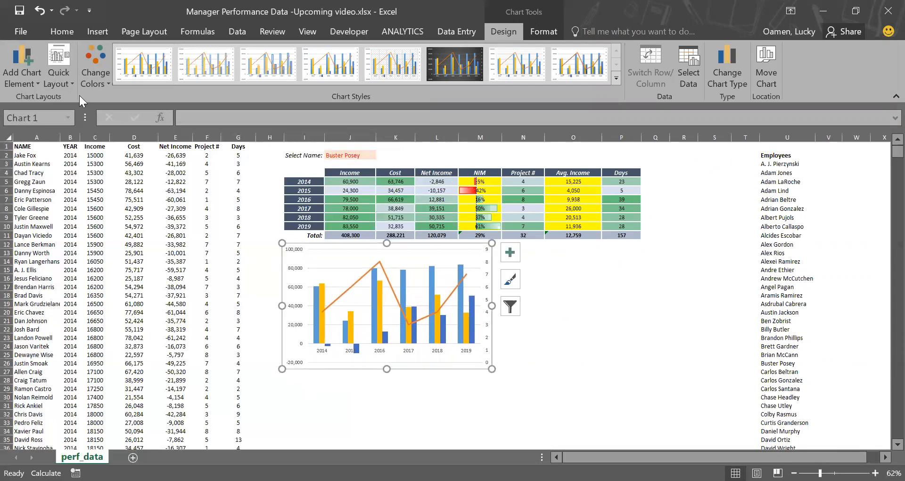
click(33, 84)
mouse_move(35, 95)
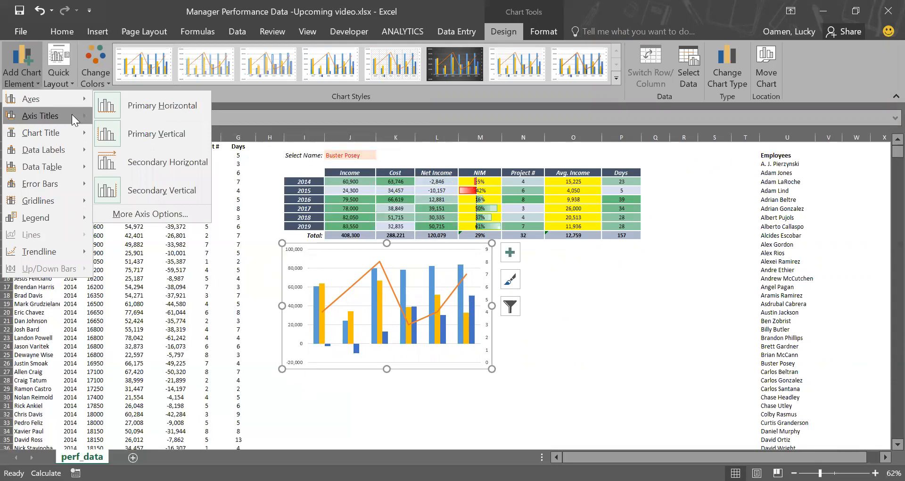
mouse_move(72, 114)
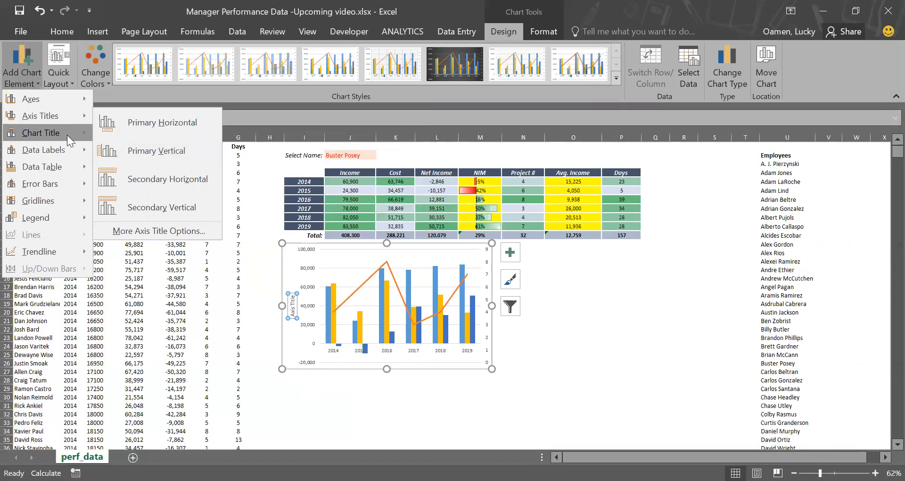
mouse_move(66, 135)
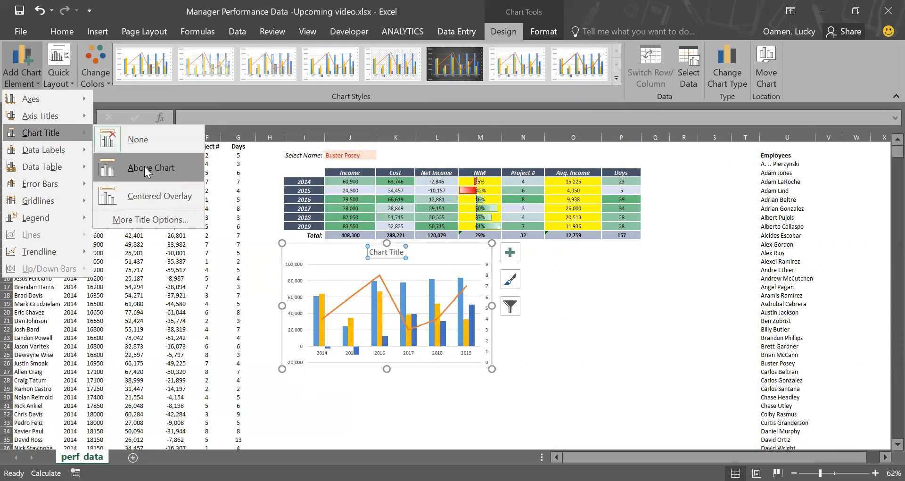
click(145, 168)
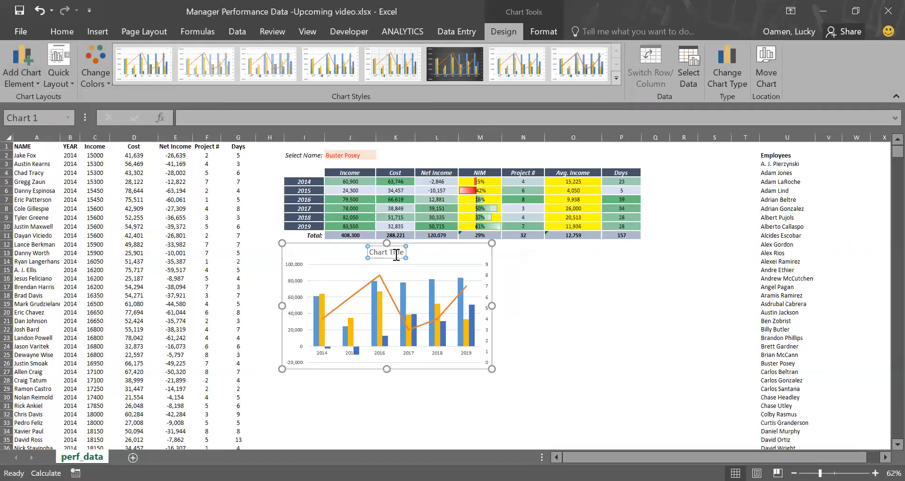
Step: Retitle the chart "Income, Cost, Net Income vs. Project #"
double_click(396, 253)
key(BackSpace)
key(BackSpace)
key(BackSpace)
key(BackSpace)
key(BackSpace)
key(BackSpace)
key(BackSpace)
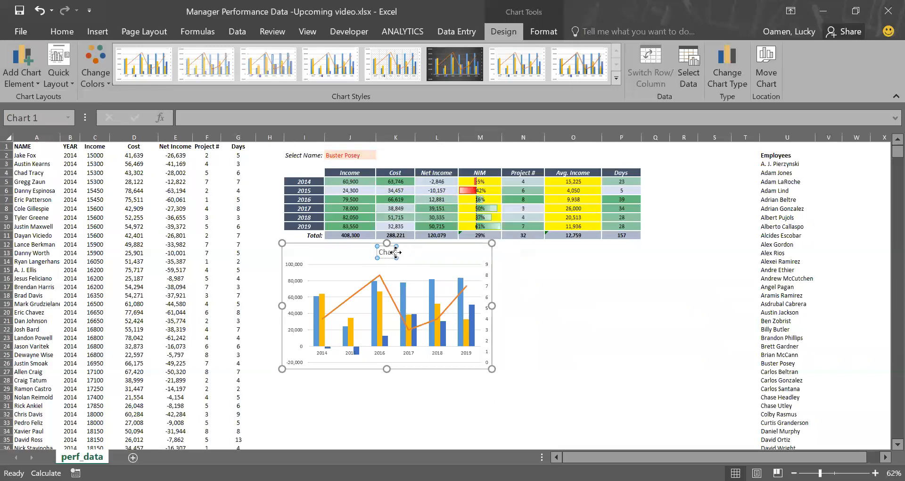
text(In)
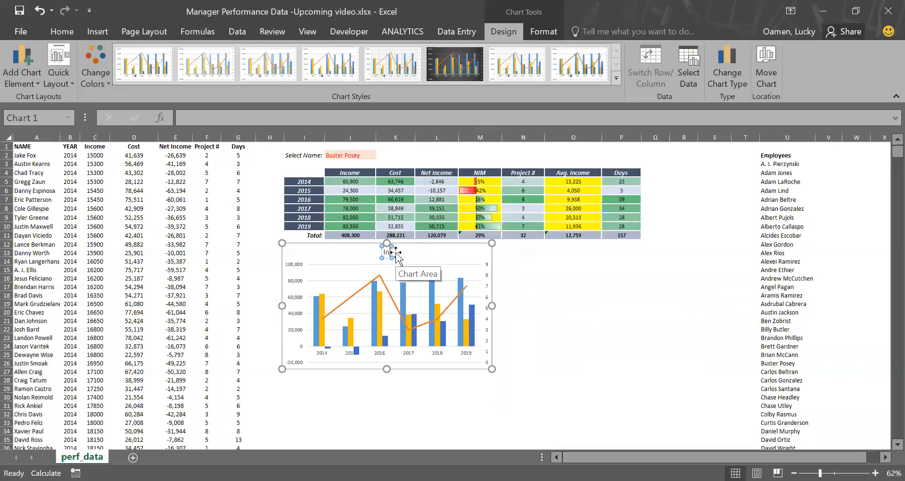
text(come, C)
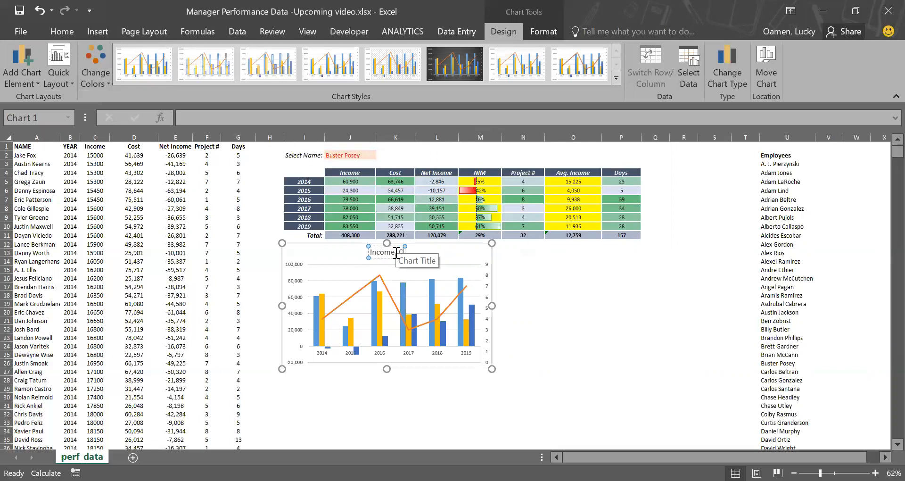
text(ost, Net Income vs. Project)
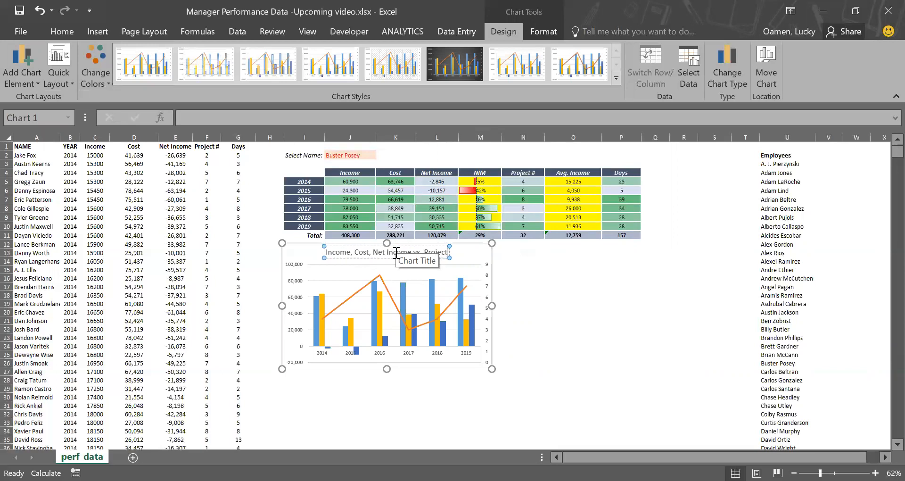
text( #)
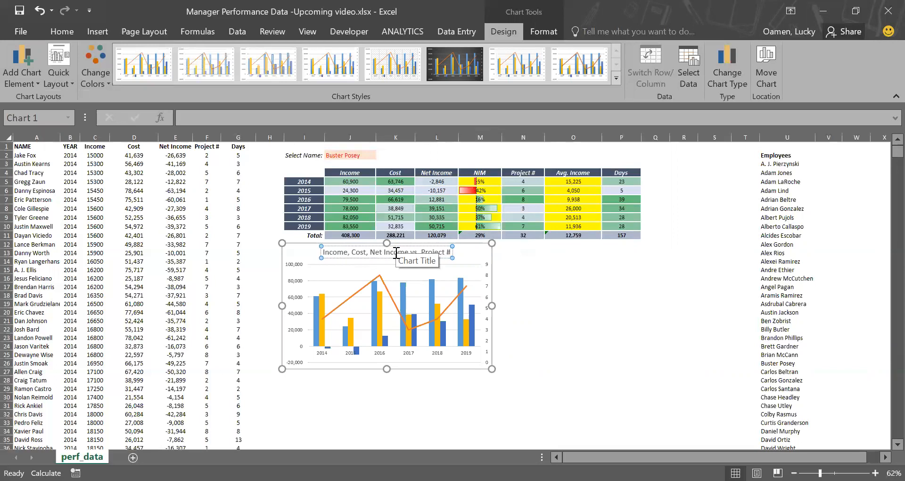
click(302, 257)
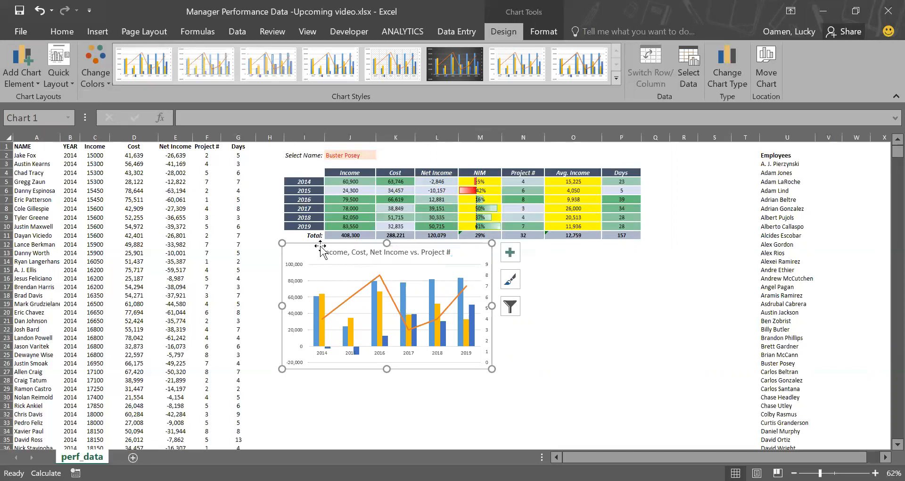
click(33, 75)
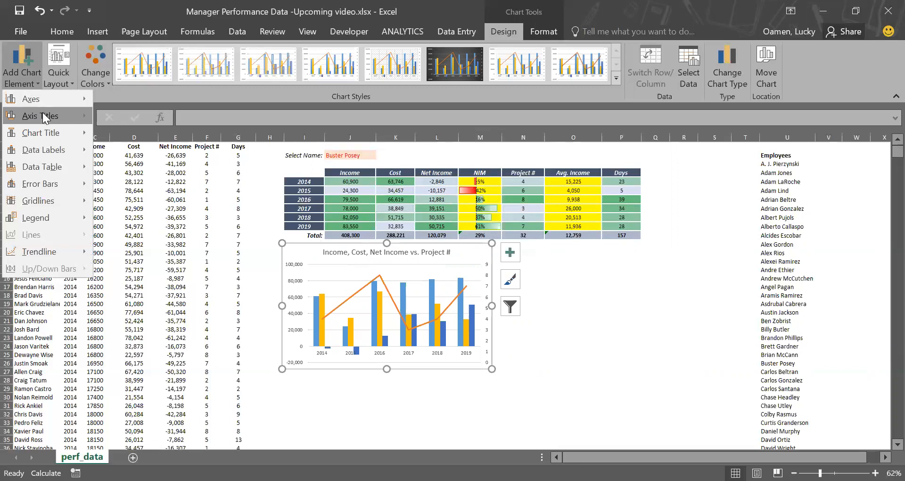
mouse_move(42, 113)
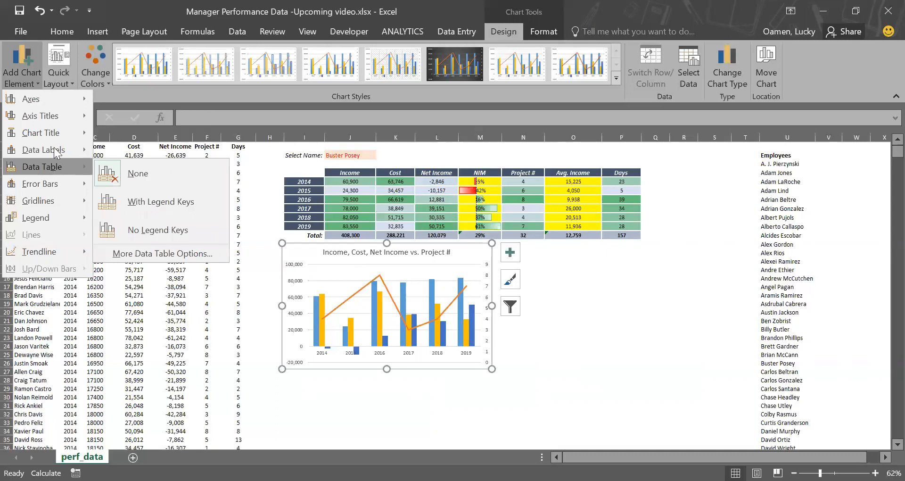
mouse_move(55, 144)
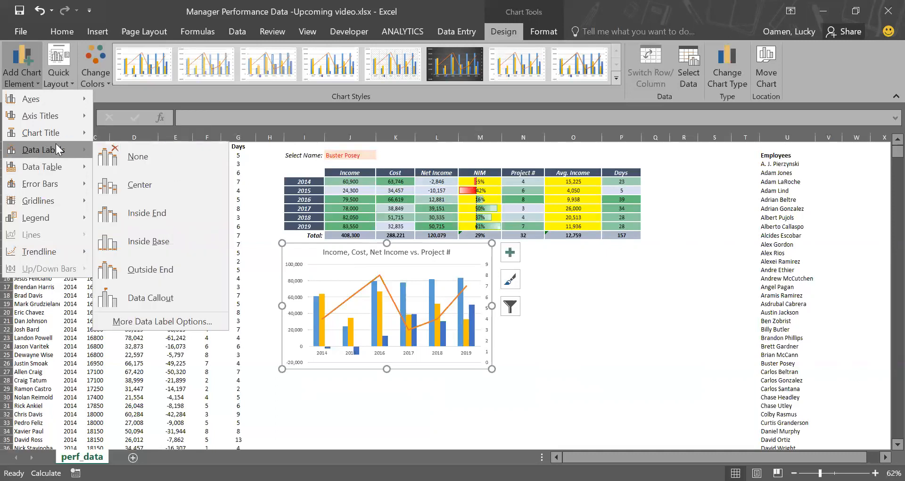
click(376, 338)
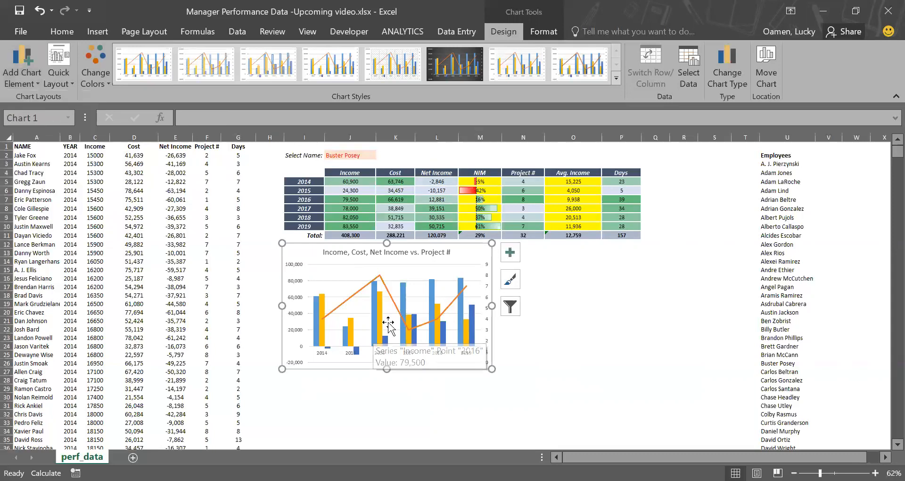
Step: Give the Income columns a solid green fill
right_click(361, 325)
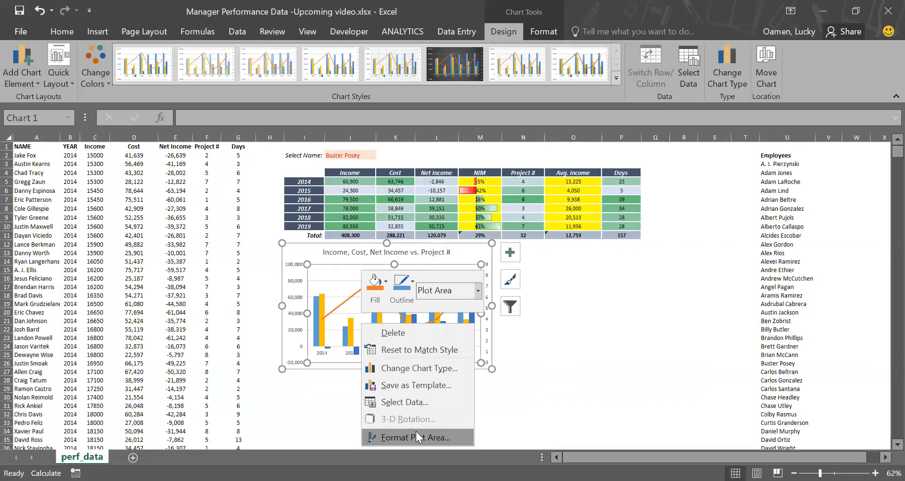
click(416, 431)
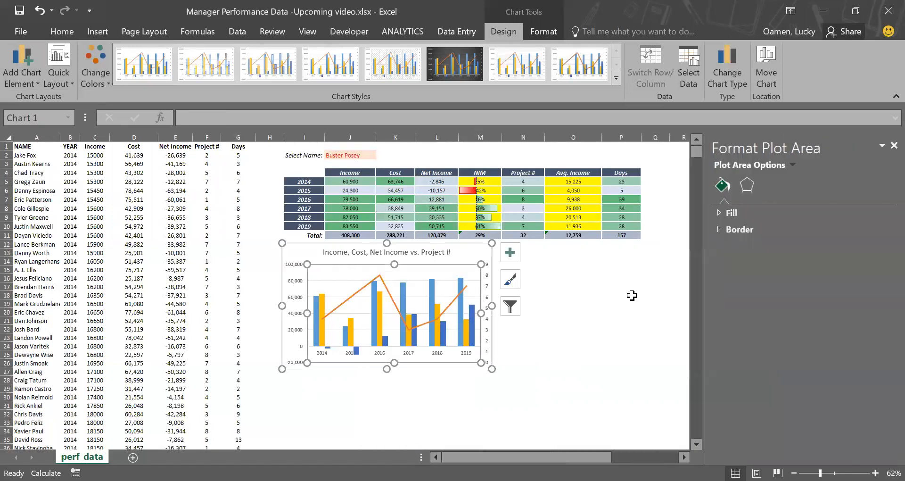
click(375, 312)
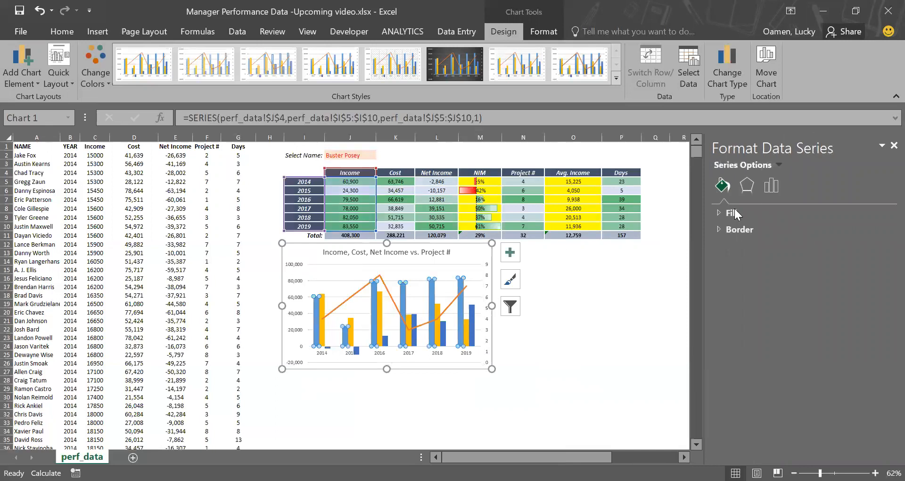
click(720, 212)
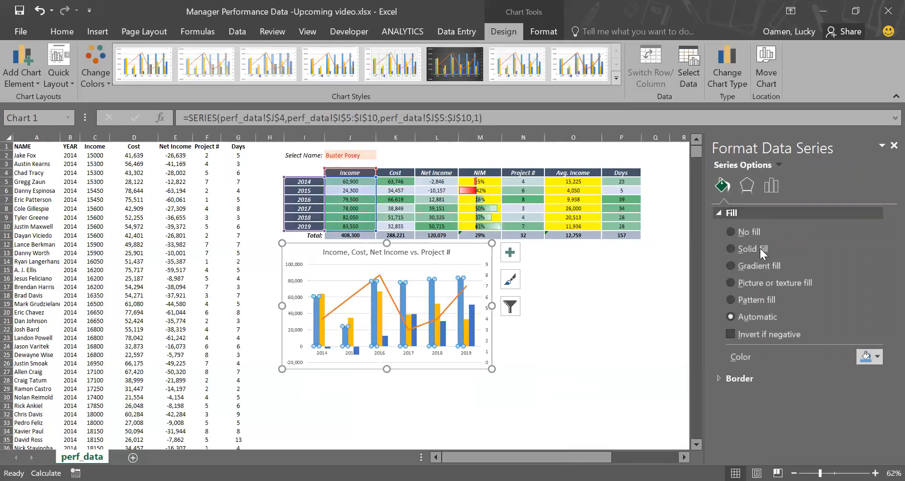
click(734, 248)
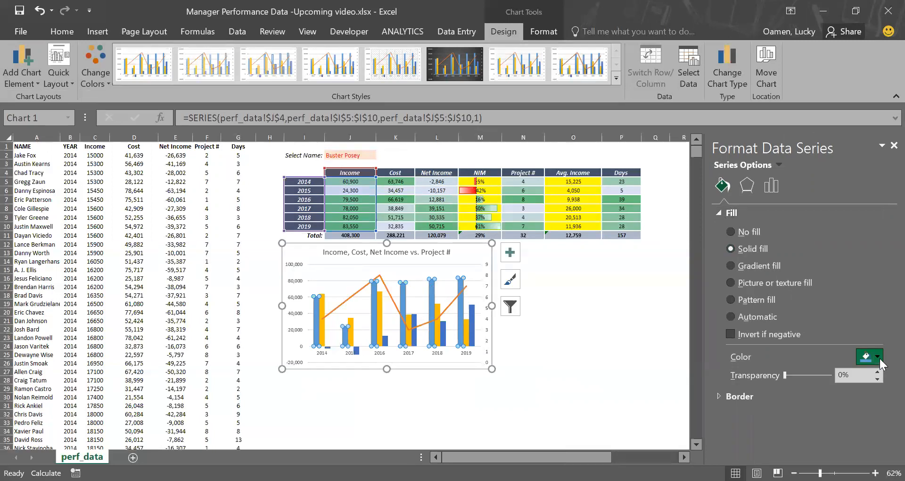
click(877, 357)
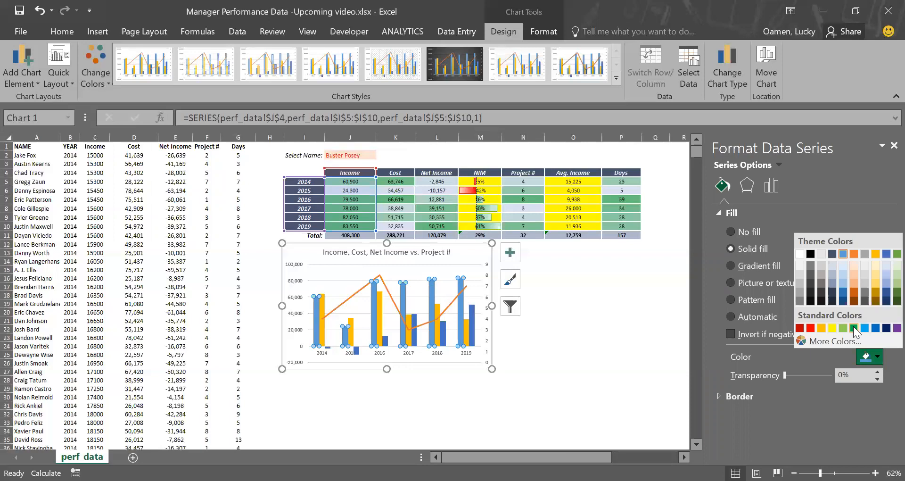
click(853, 329)
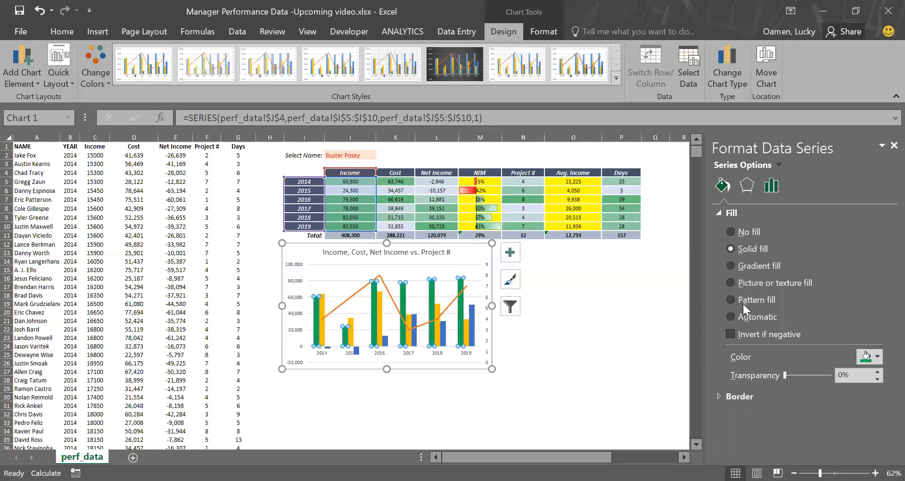
Step: Switch the Net Income columns to a solid fill
click(720, 395)
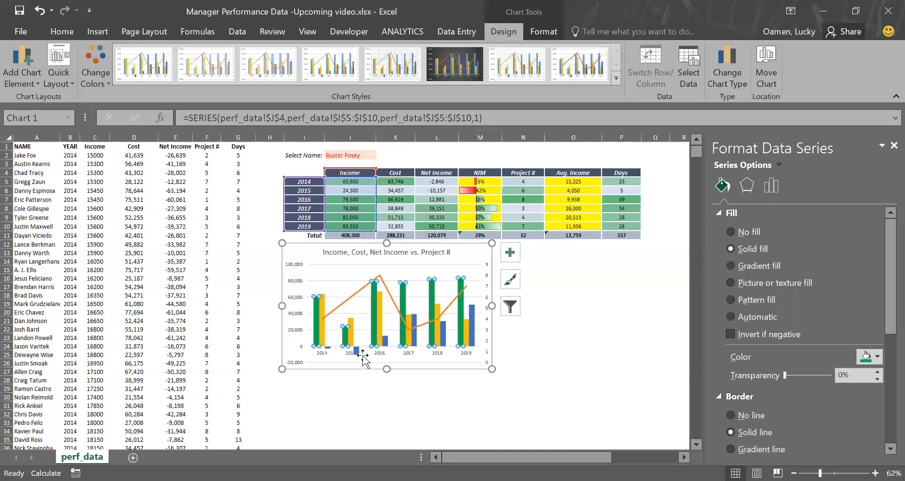
click(385, 343)
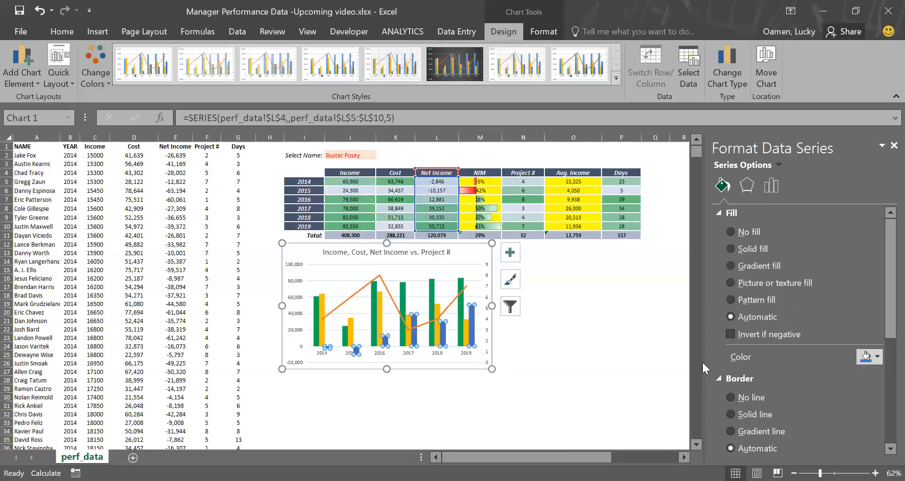
click(744, 253)
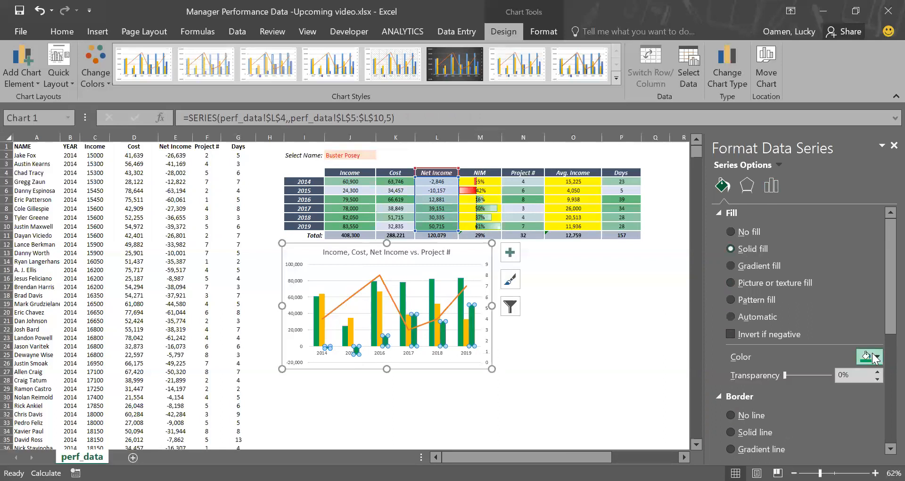
Step: Fill the Cost columns with solid yellow and give them a solid border line
click(350, 336)
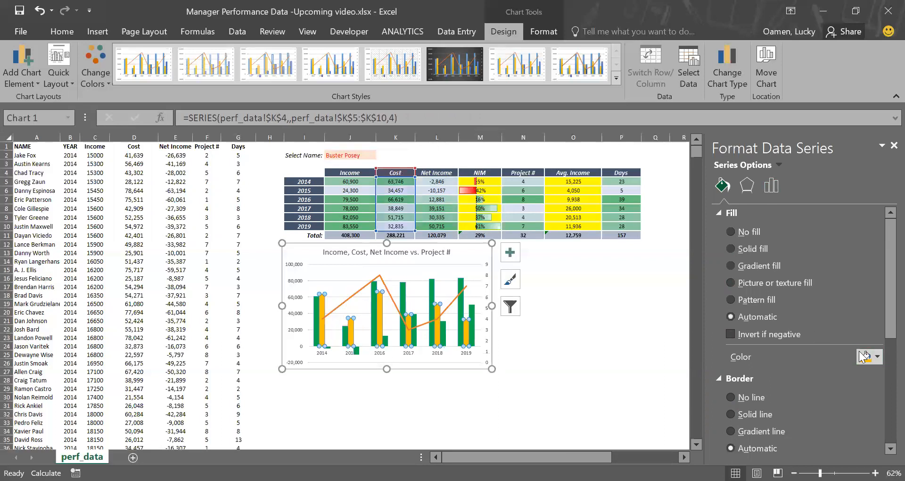
click(871, 360)
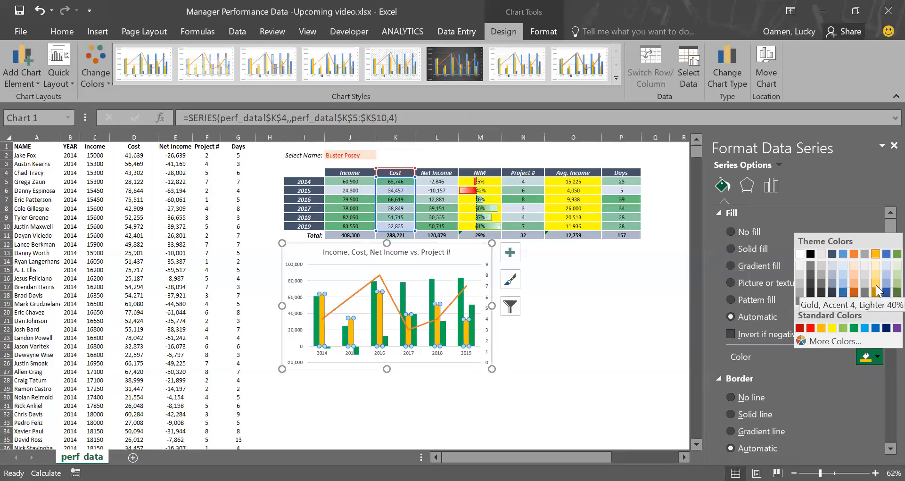
click(875, 285)
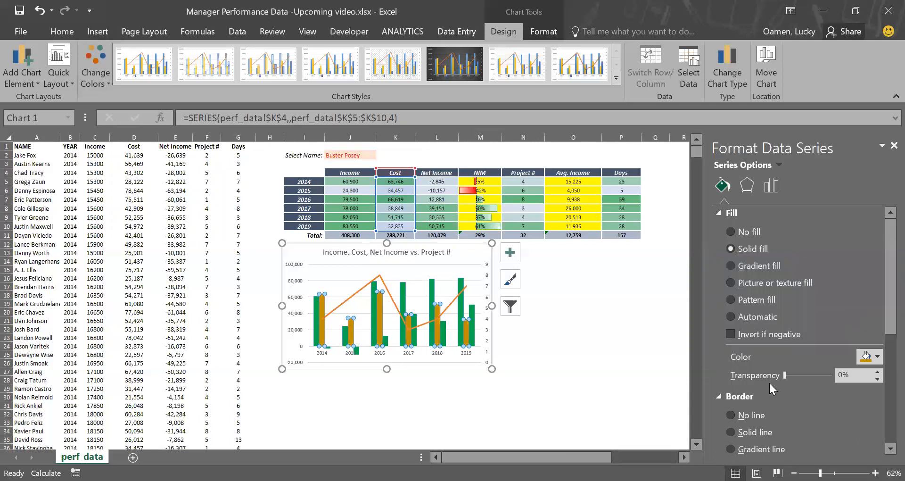
click(869, 360)
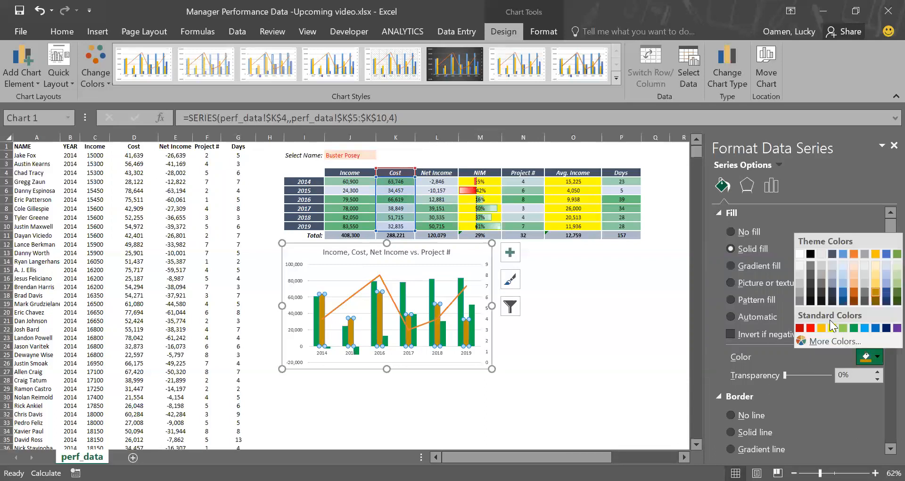
click(832, 329)
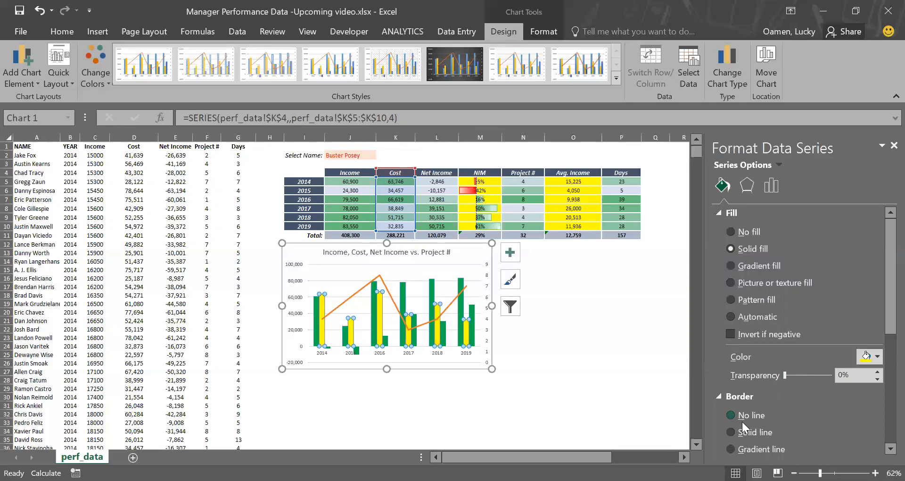
click(755, 433)
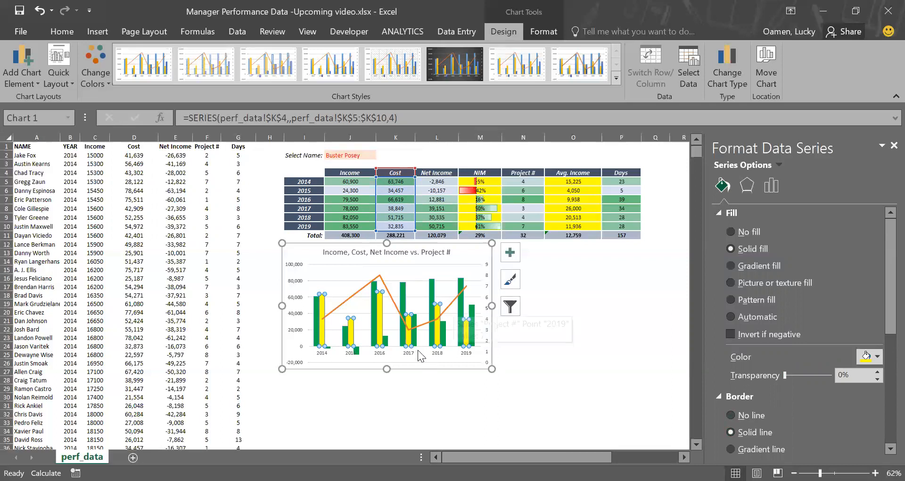
Step: Color the Net Income columns' fill red
click(443, 336)
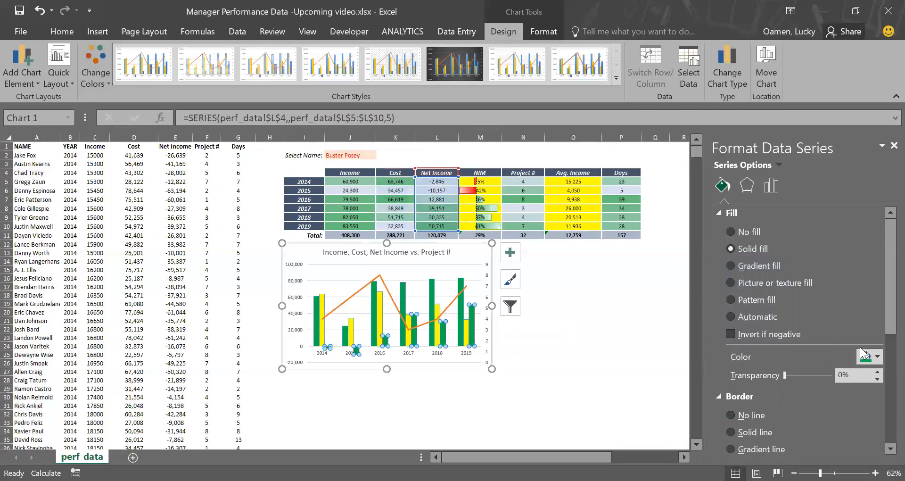
click(872, 360)
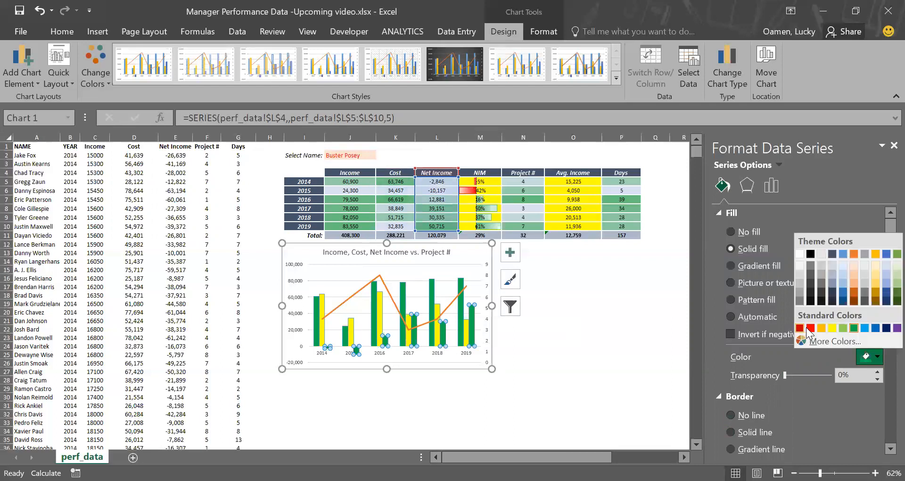
click(809, 328)
Step: Make the Project # line a solid line 2 pt wide
click(449, 304)
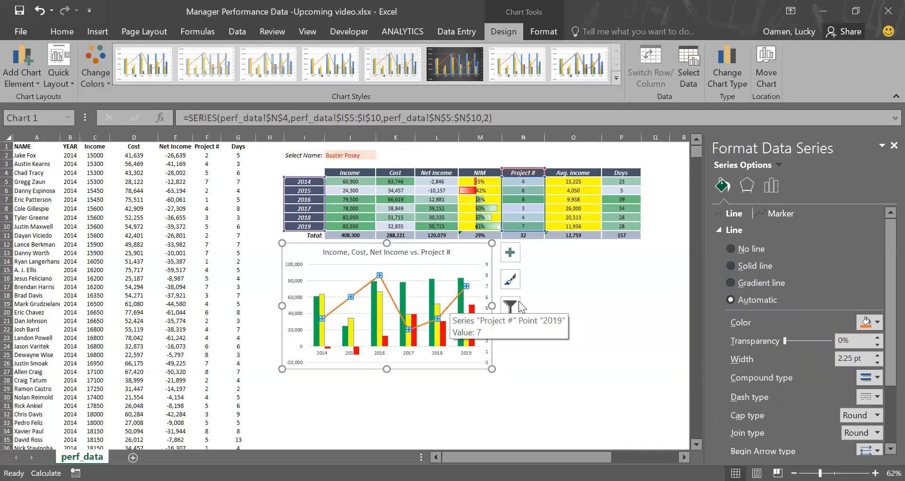
scroll(882, 301, down, 1)
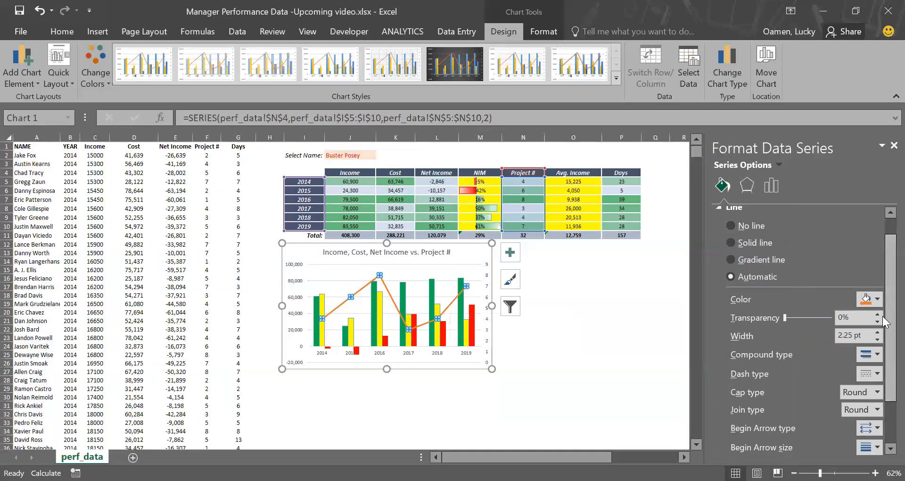
click(876, 338)
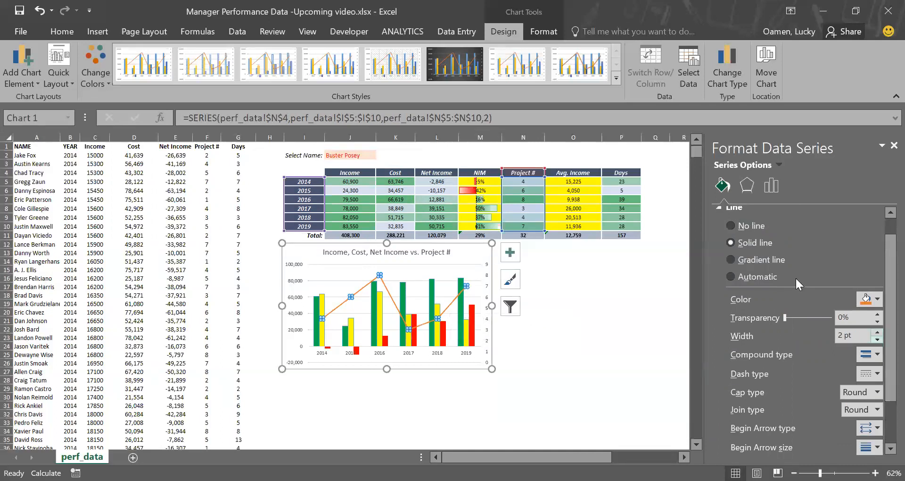
click(877, 339)
drag(847, 336, 822, 335)
text(2)
key(Delete)
click(856, 318)
click(878, 332)
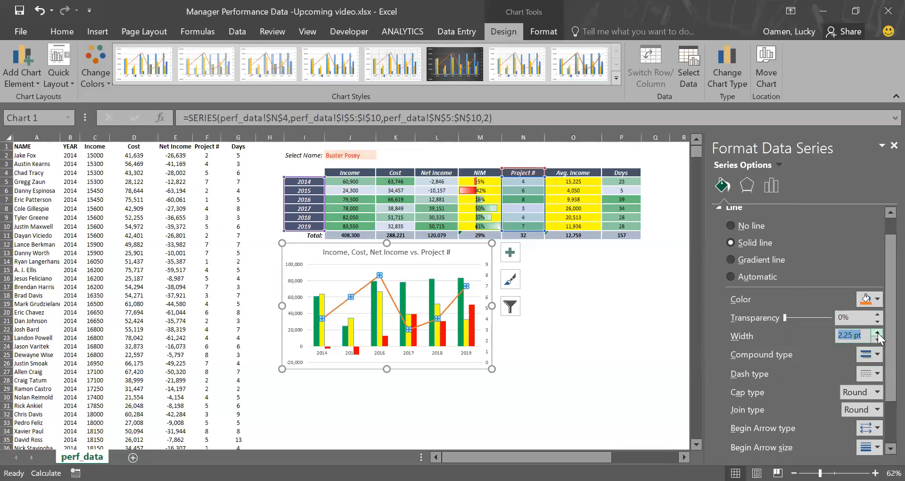
click(877, 339)
Step: Give the 2019 point of the Project # line a built-in diamond marker of size 8
click(465, 288)
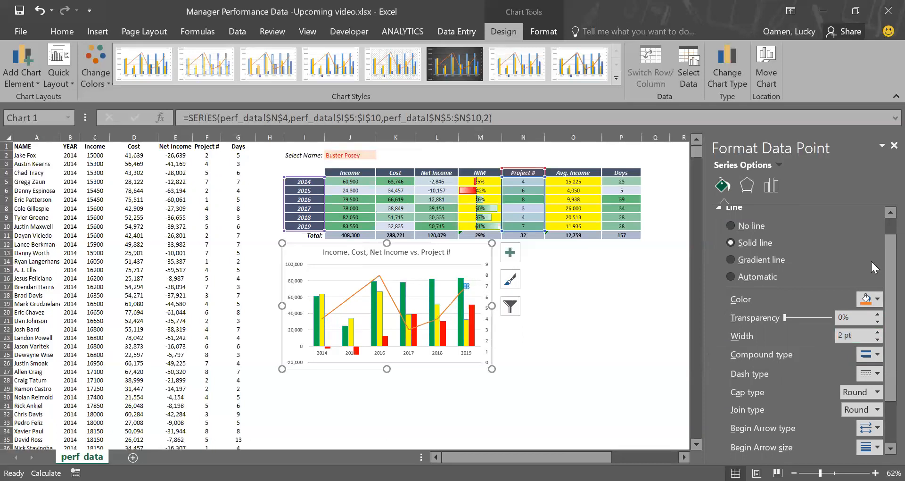
drag(886, 246, 886, 234)
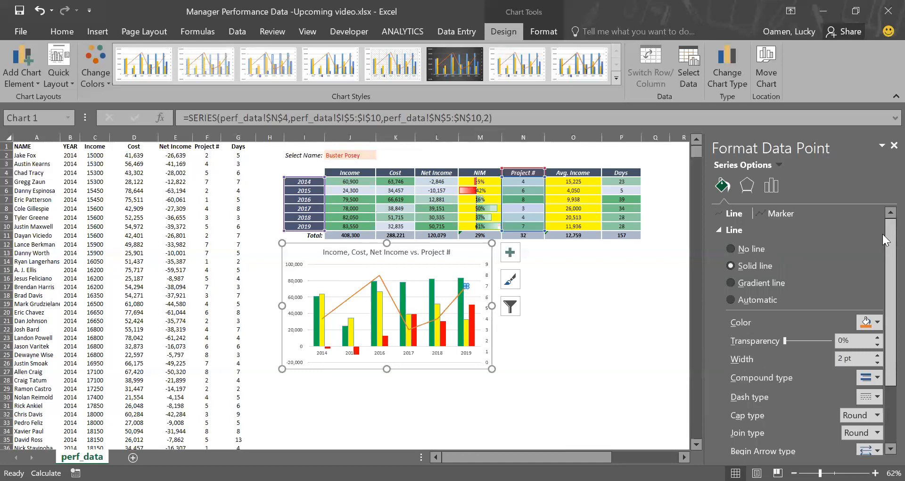
click(788, 214)
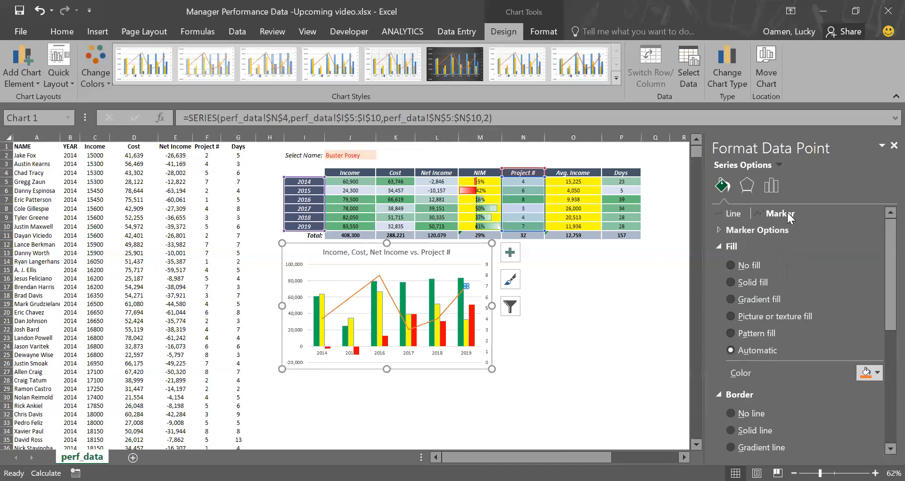
click(718, 229)
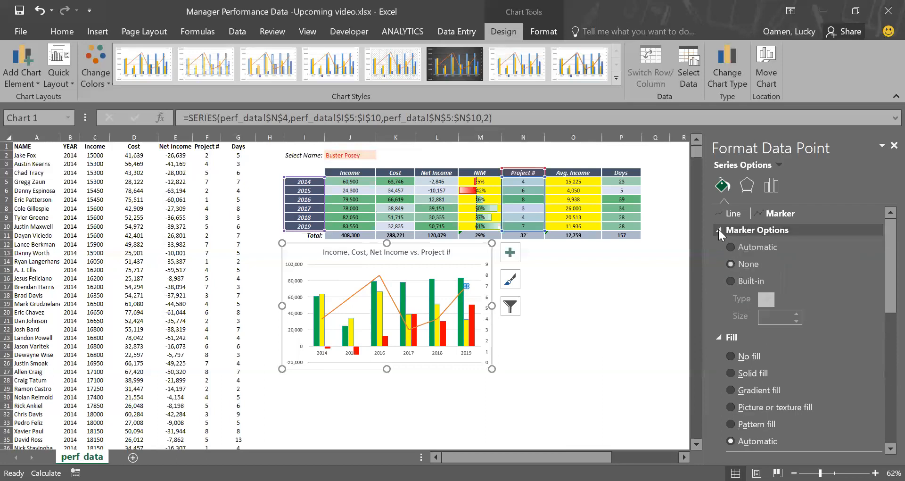
click(731, 281)
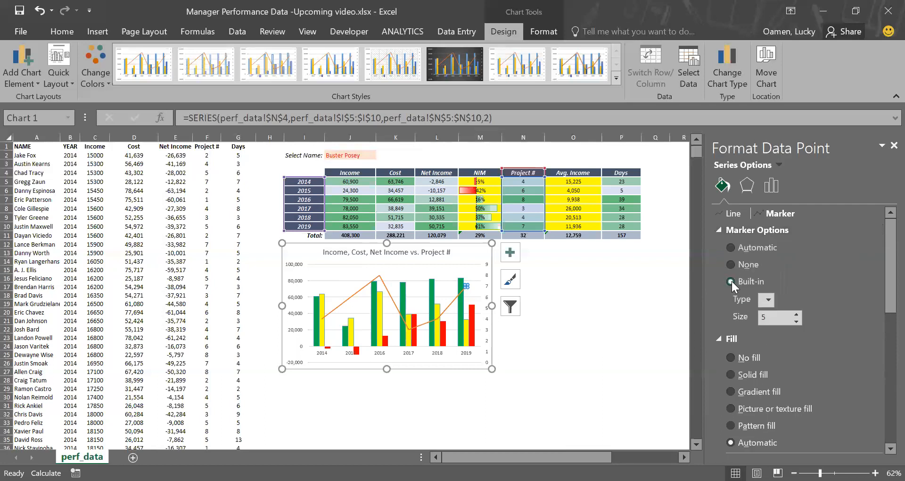
click(768, 300)
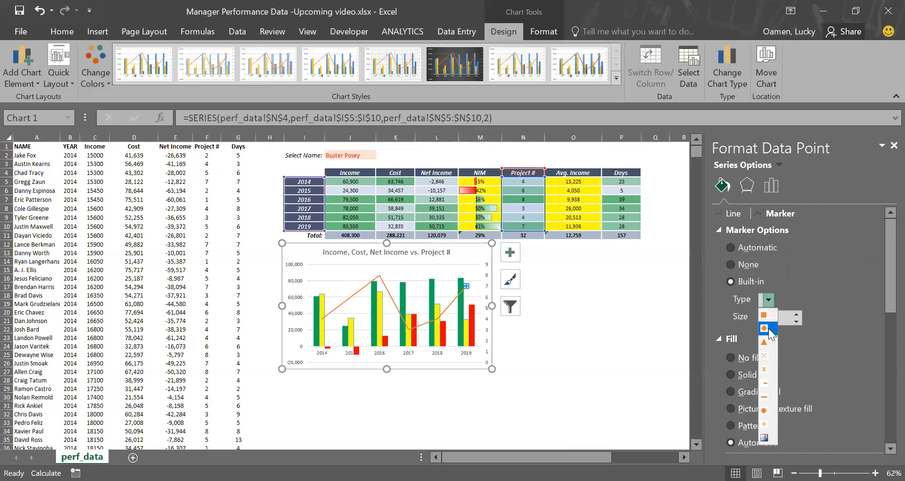
click(768, 328)
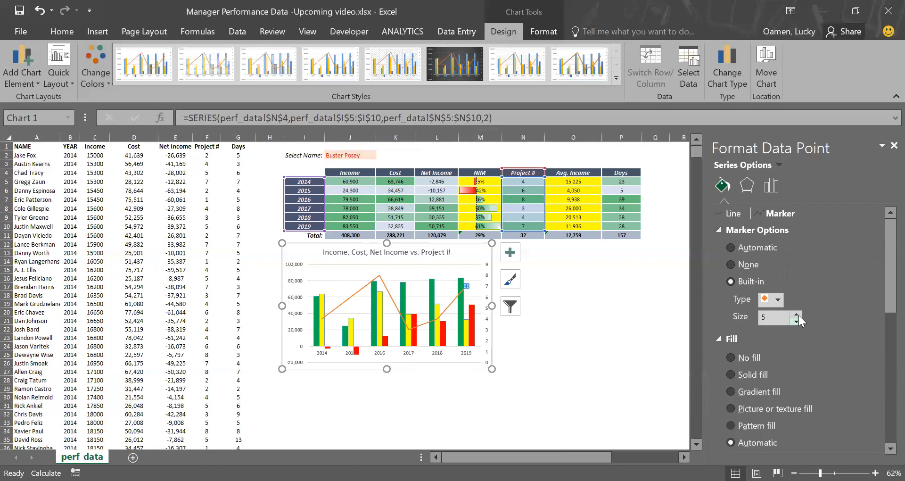
click(798, 315)
click(798, 315)
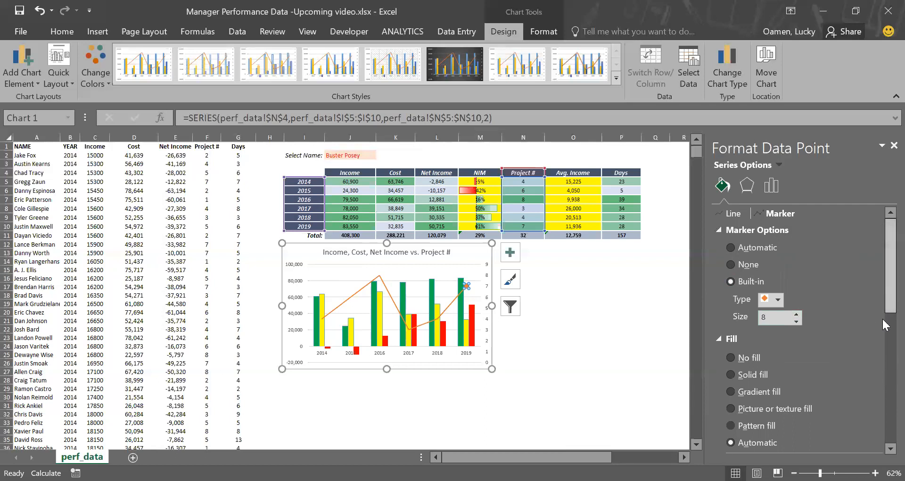
Step: Give the 2019 marker of the Project # line a solid white fill and a 1 pt border
scroll(881, 318, down, 3)
scroll(882, 332, down, 1)
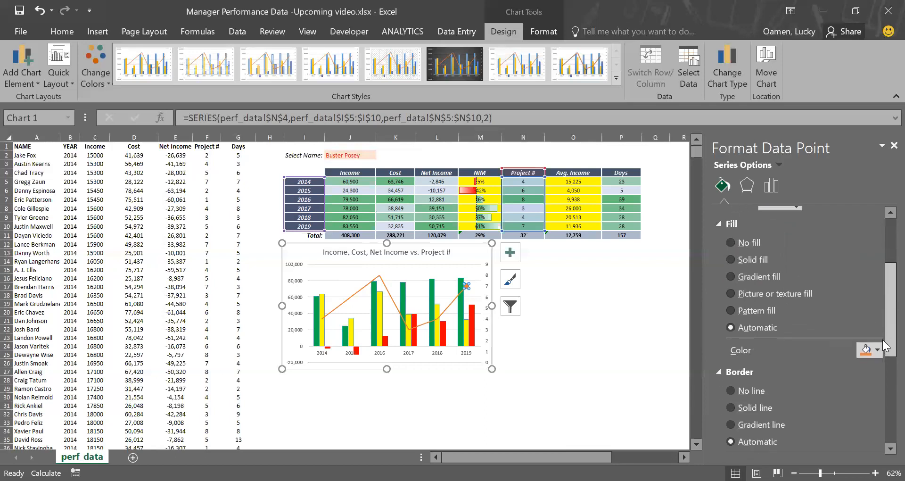
click(750, 258)
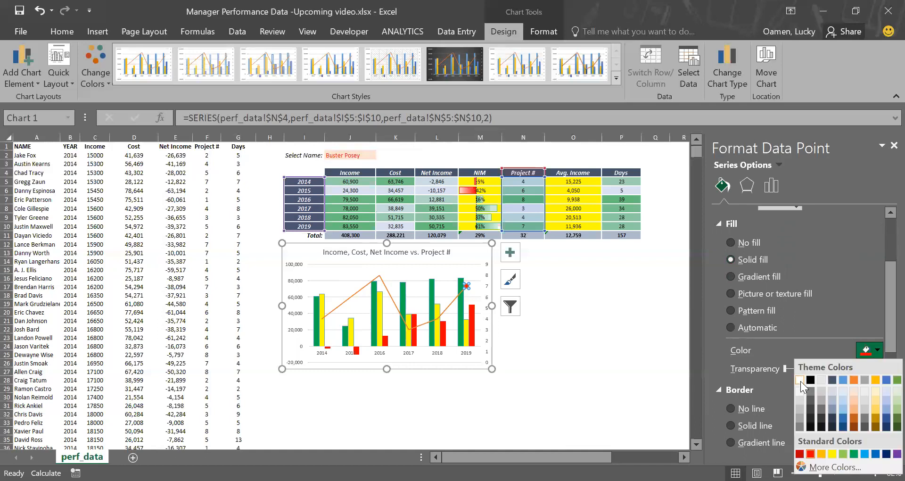
click(799, 380)
drag(881, 312, 875, 366)
click(876, 356)
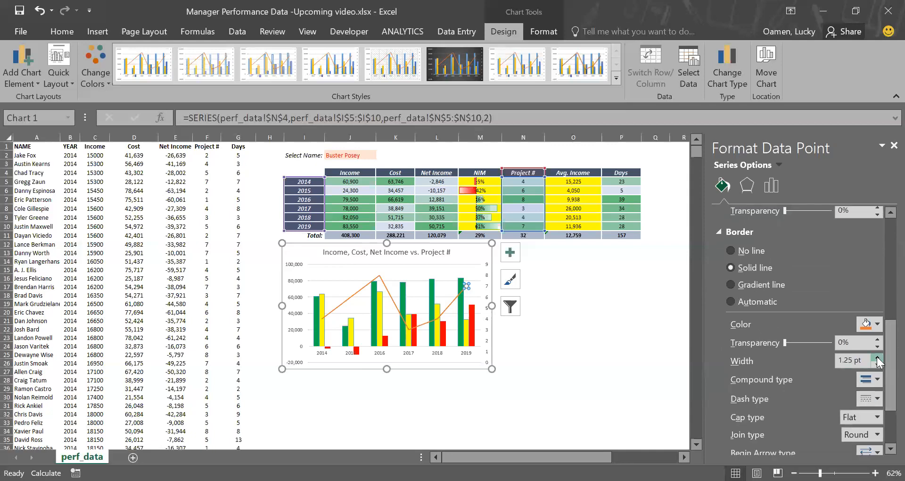
click(876, 363)
click(645, 352)
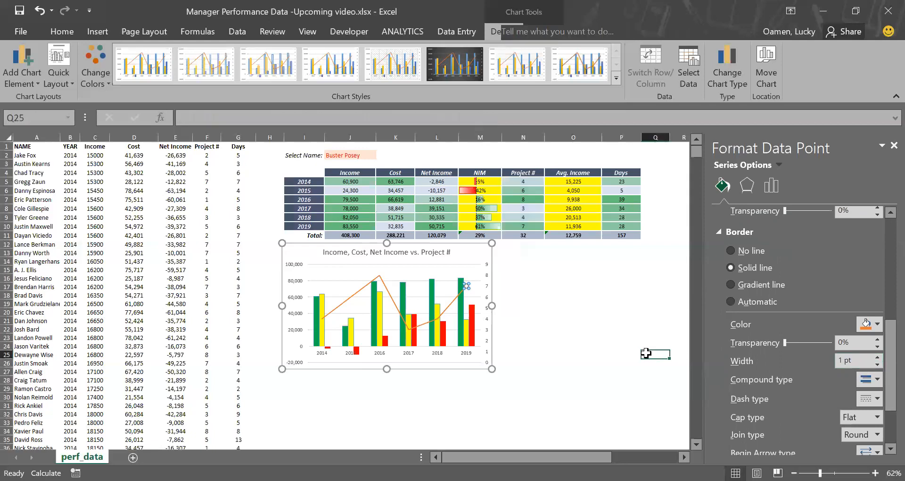
Step: Reselect the 2019 point of the Project # line and set its marker border width to 2 pt
click(552, 321)
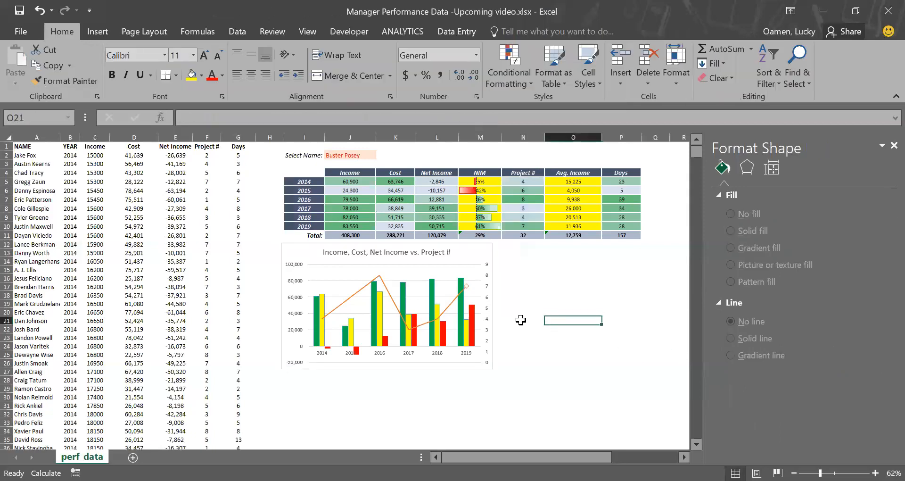
click(456, 295)
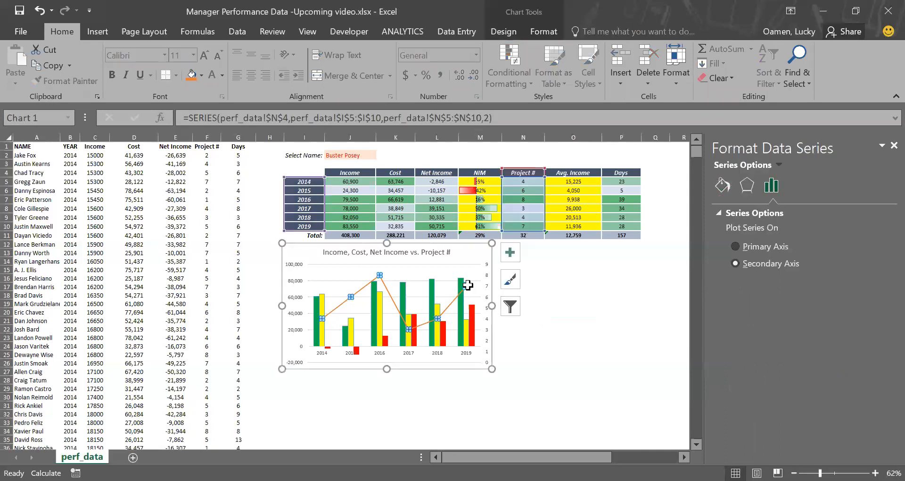
click(468, 284)
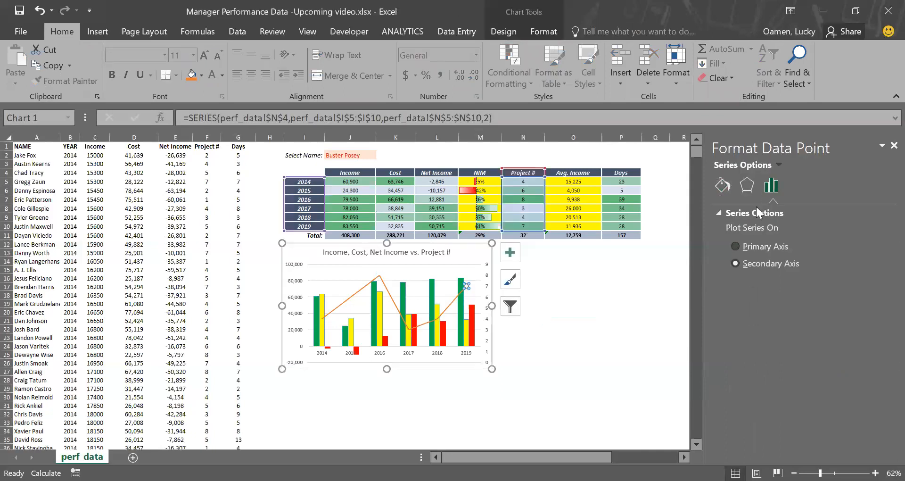
click(722, 184)
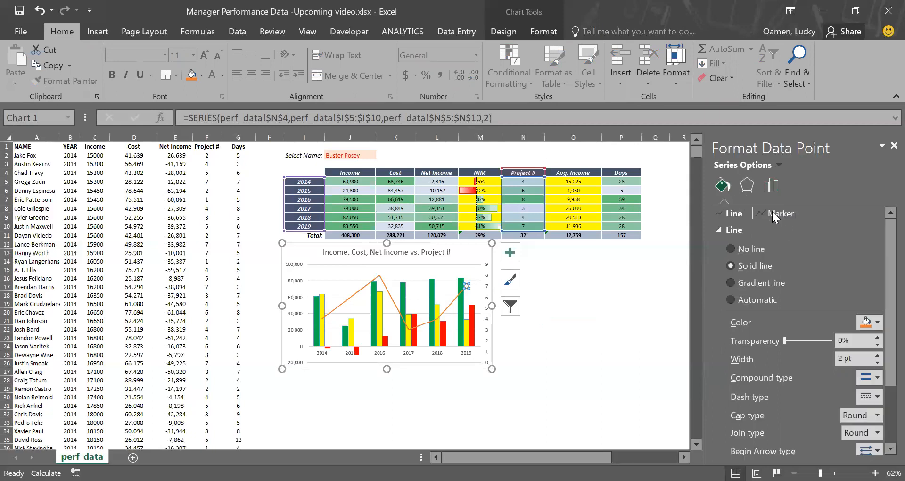
click(772, 213)
drag(883, 297, 883, 373)
click(876, 347)
click(876, 349)
click(877, 348)
click(877, 348)
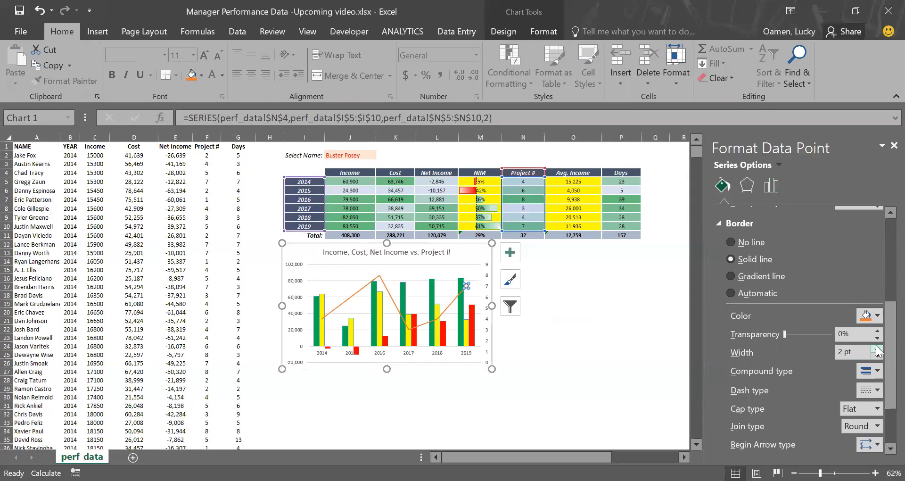
click(622, 346)
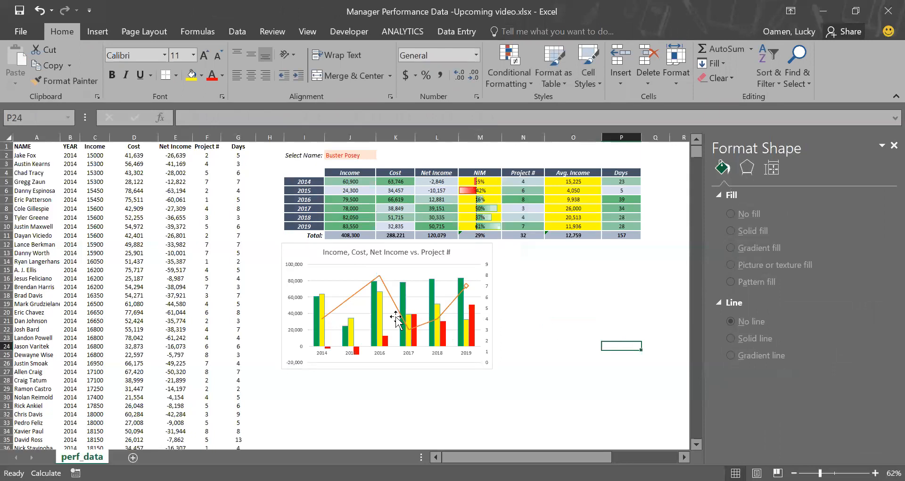
Step: Remove the border line from the Cost columns
click(380, 319)
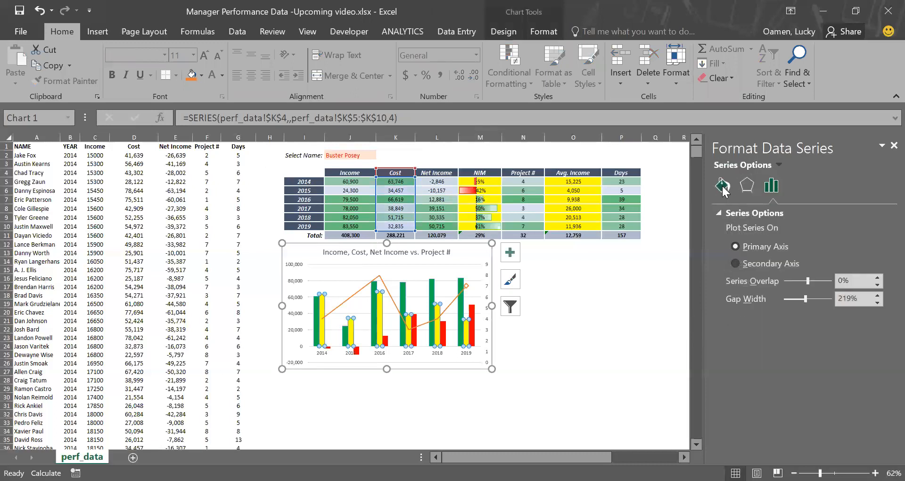
click(722, 185)
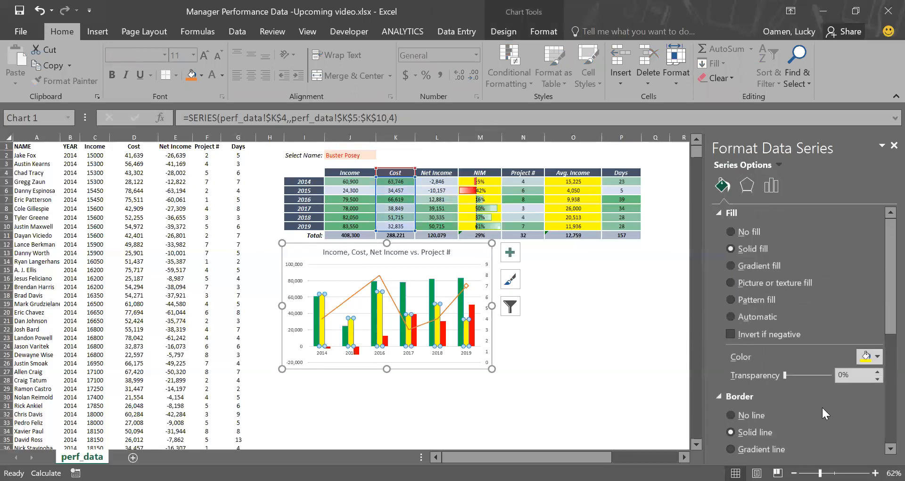
click(747, 414)
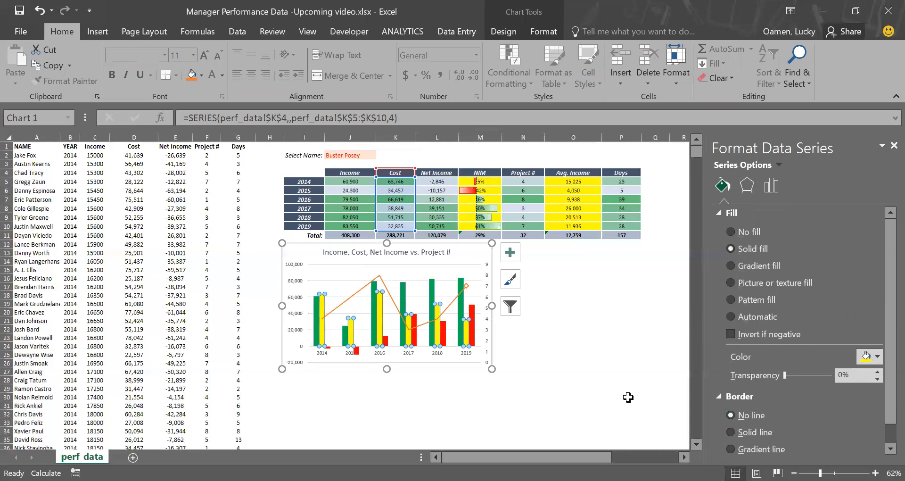
click(610, 389)
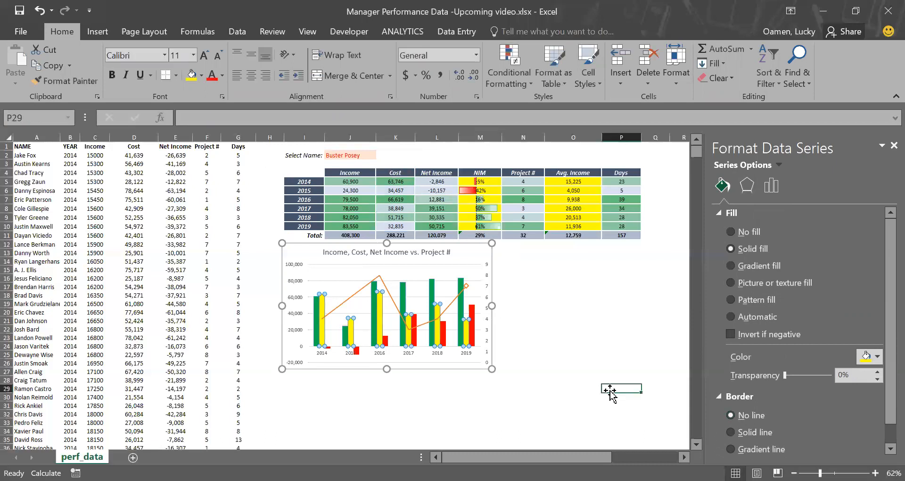
Step: Move the chart slightly down and shorten its height from the bottom edge
click(552, 309)
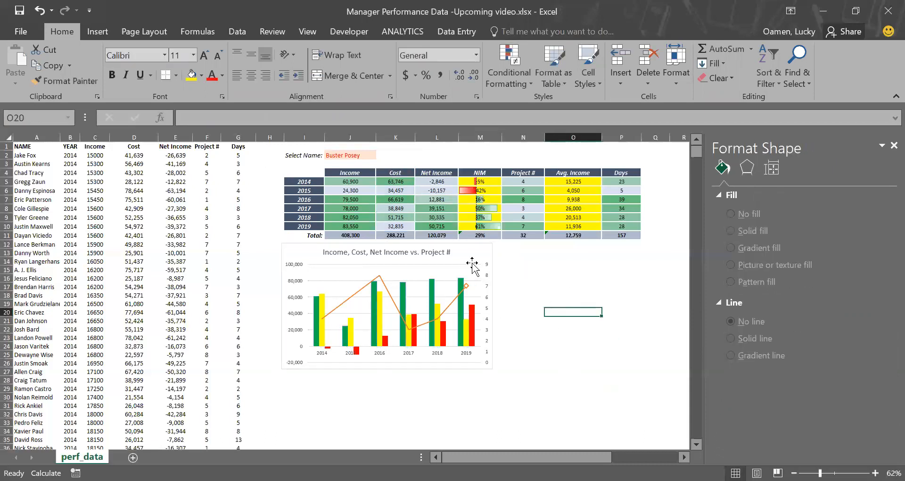
drag(472, 256, 470, 273)
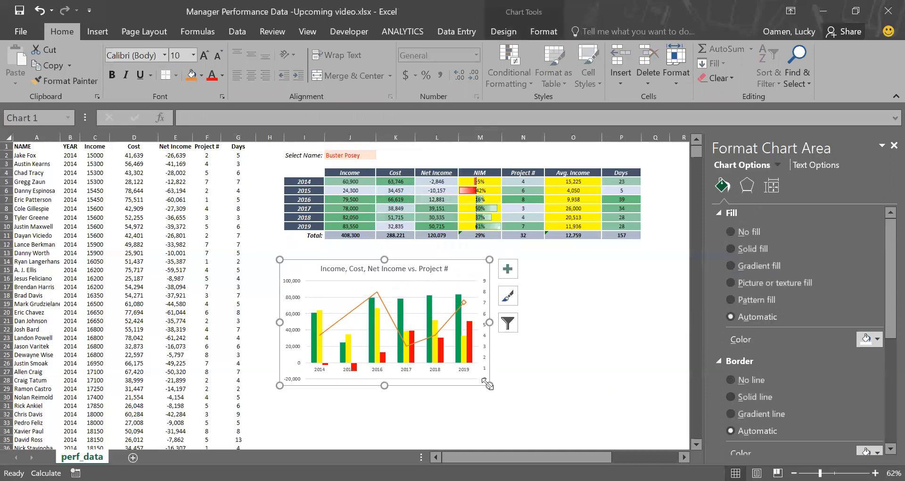
drag(488, 385, 488, 366)
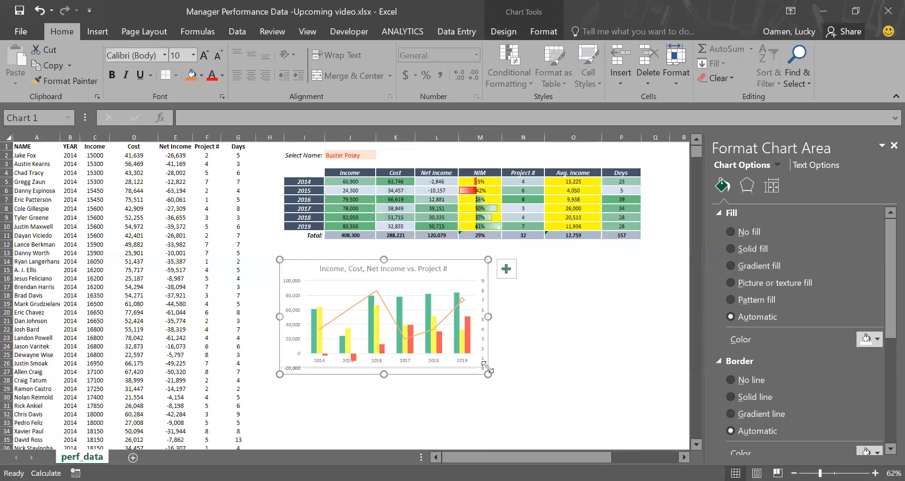
click(539, 336)
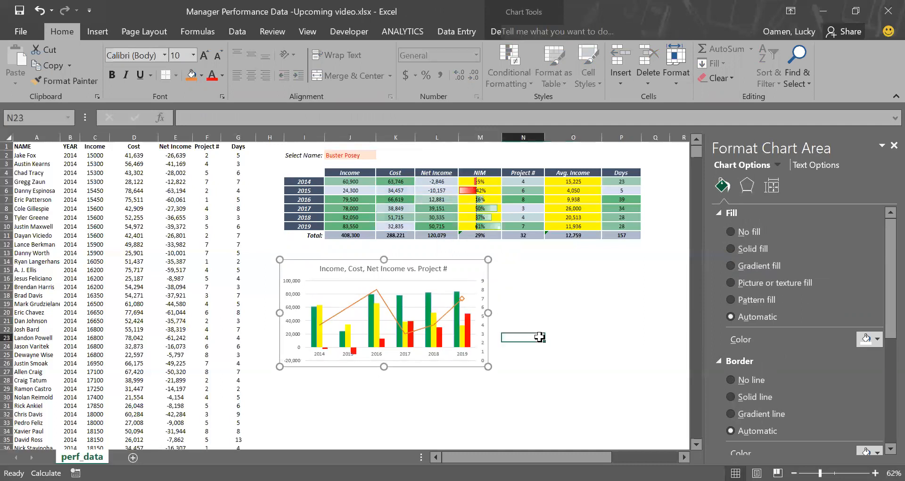
Step: Switch the Select Name dropdown to Chase Utley and then to Denard Span to test the summary and chart
click(361, 159)
click(379, 155)
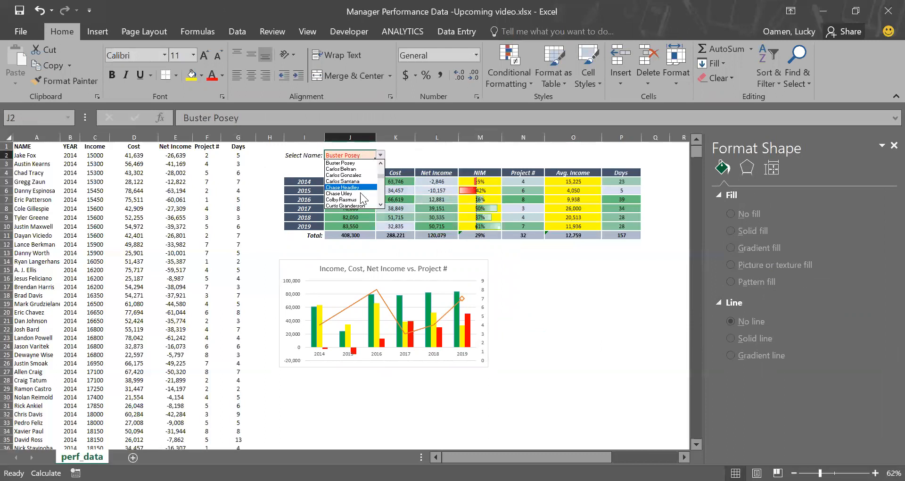
click(360, 193)
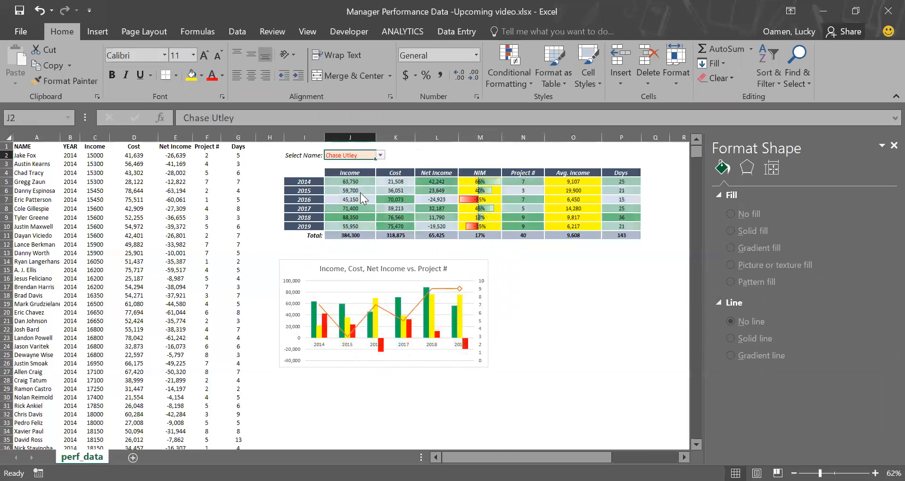
click(380, 155)
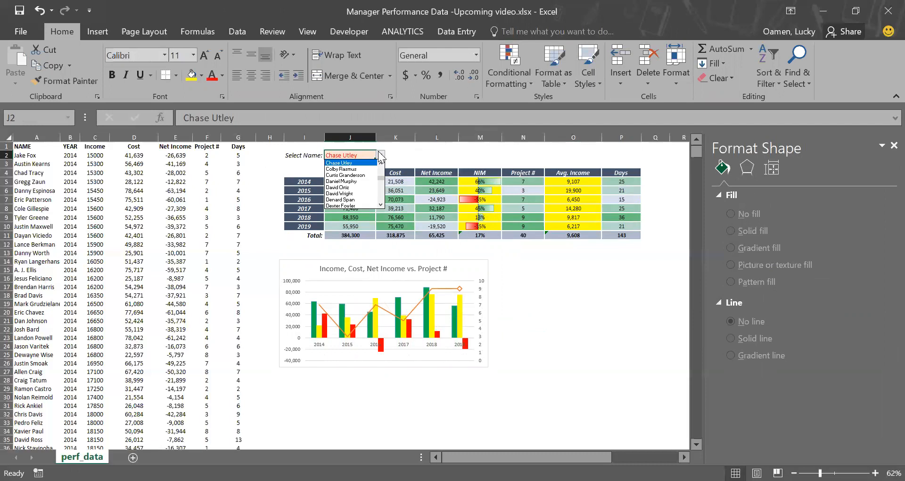
click(354, 199)
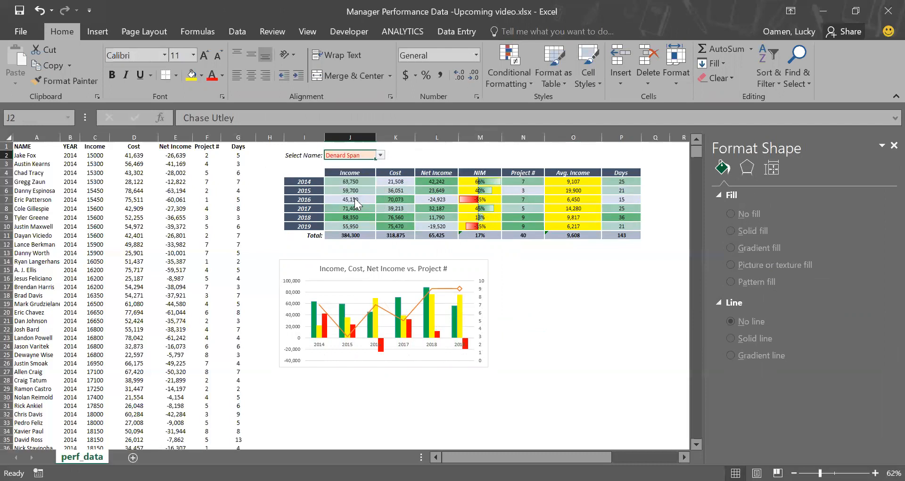
click(536, 307)
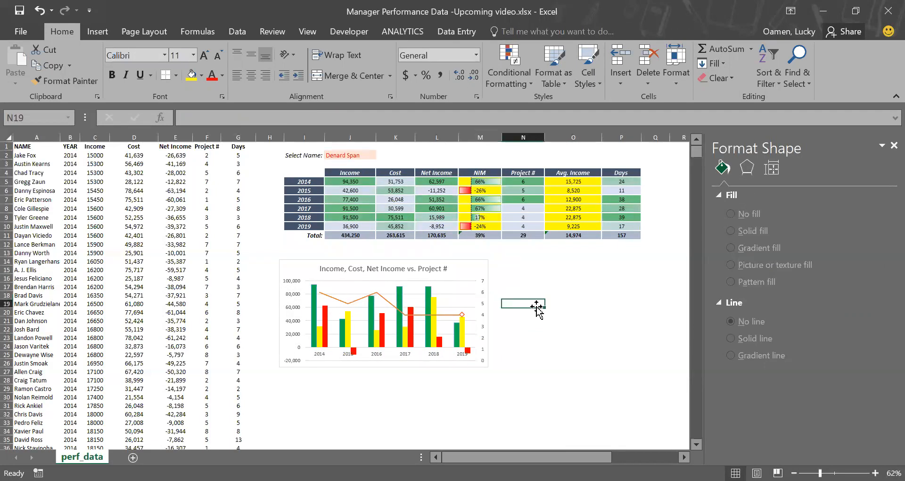
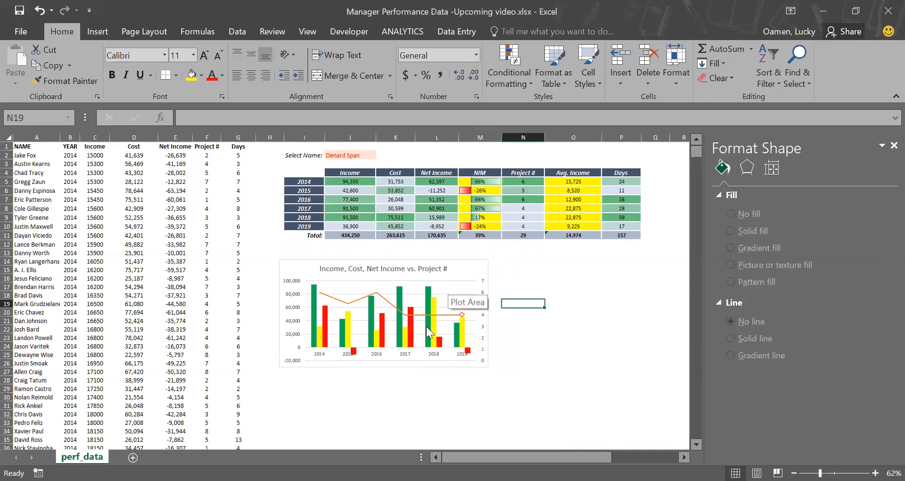
Step: Duplicate the combo chart and place the copy to the right of the original
click(450, 317)
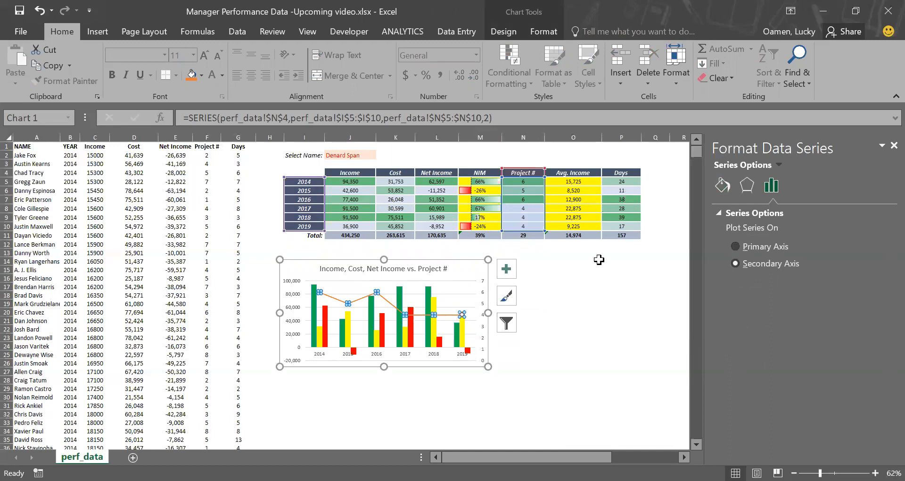
click(464, 271)
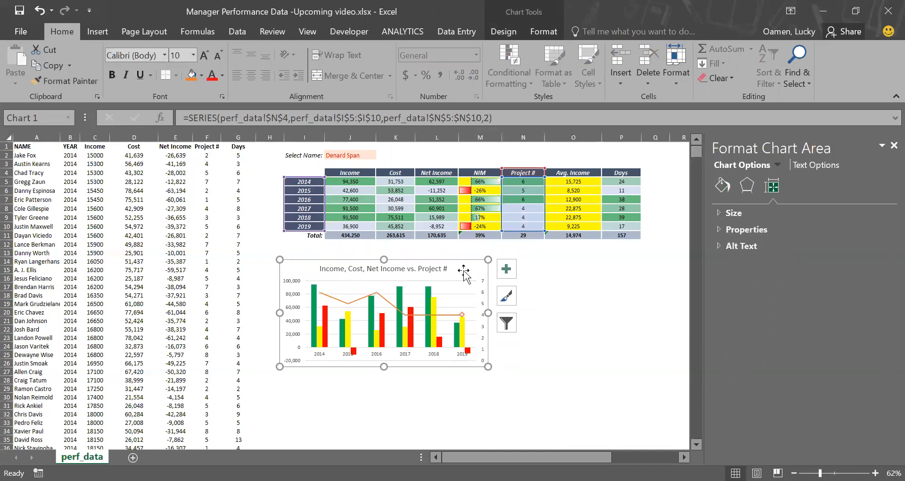
drag(463, 271, 680, 277)
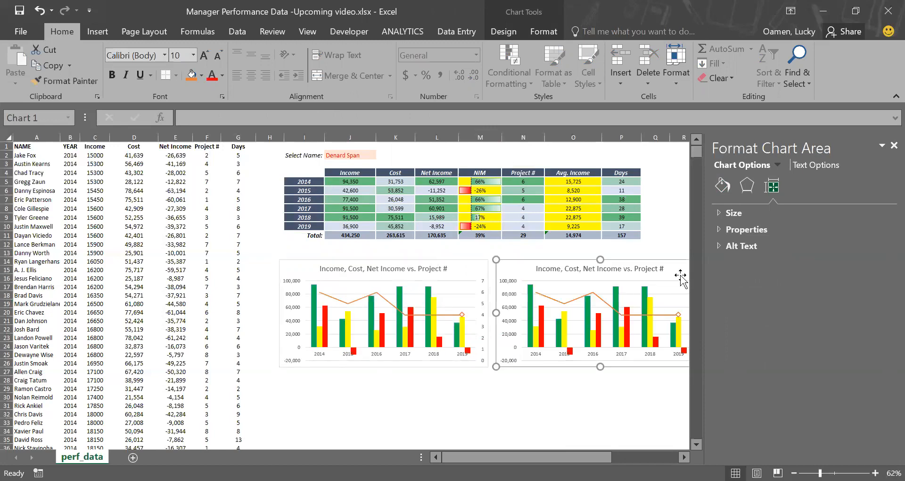
Step: Re-point the copied chart's Project # line series to the Days column and its header
scroll(542, 370, right, 1)
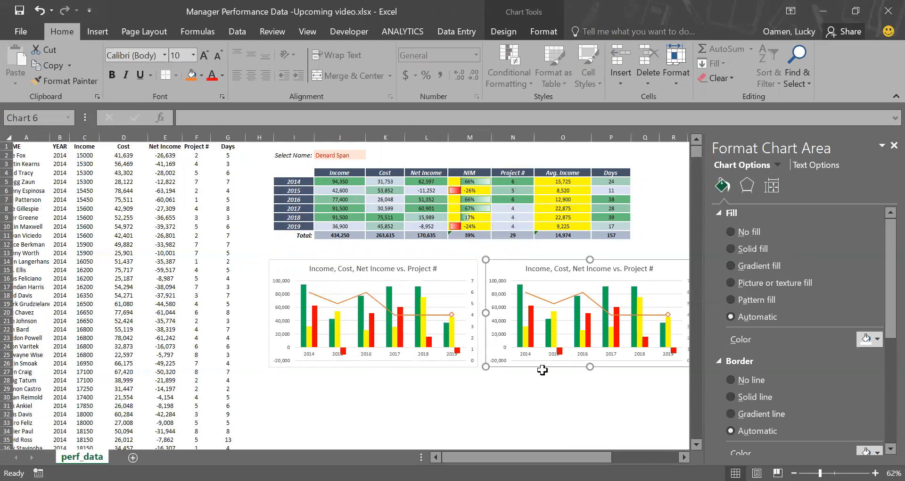
scroll(542, 370, right, 2)
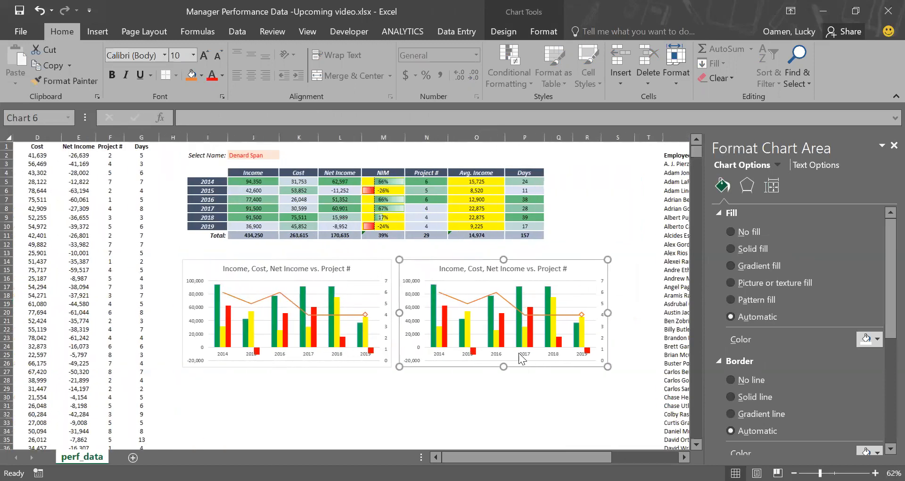
click(481, 298)
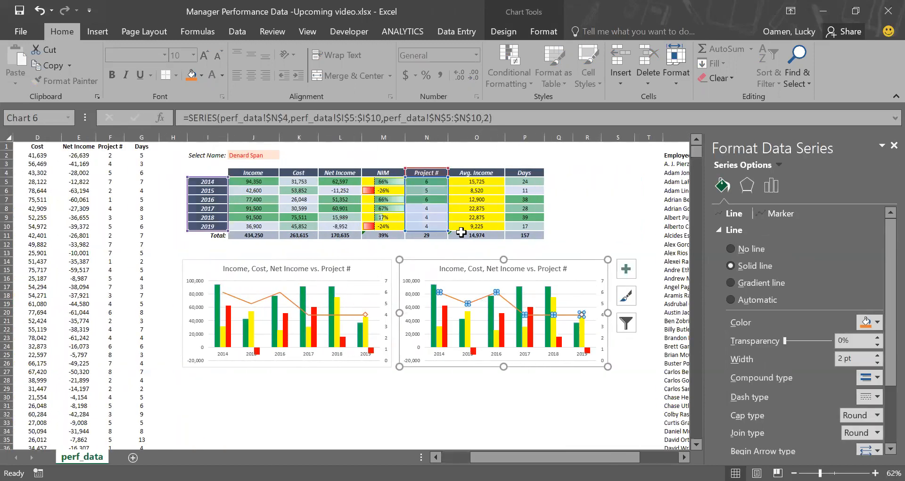
drag(448, 213, 537, 216)
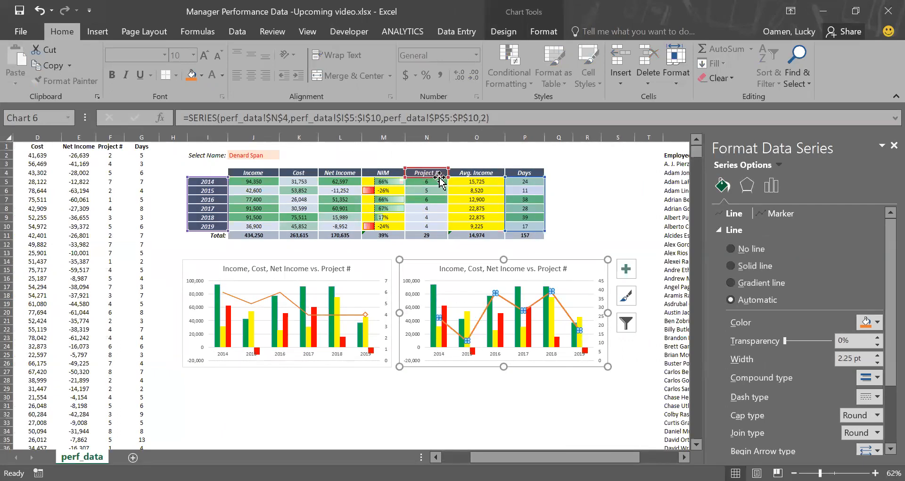
drag(506, 179, 524, 173)
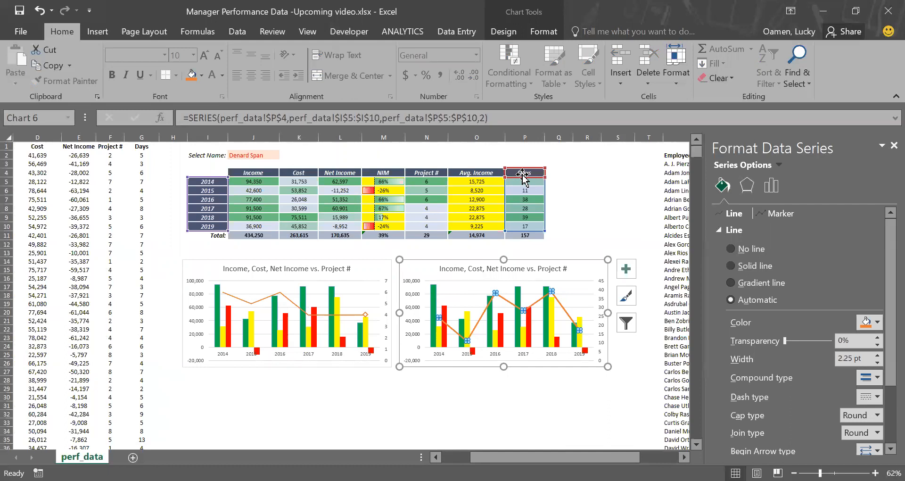
Step: Fill the copied chart's Income columns with gray
click(595, 189)
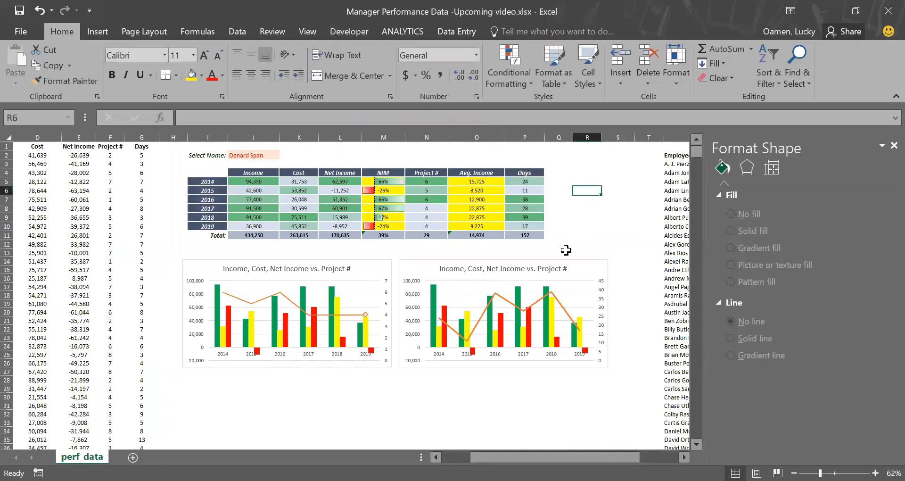
click(436, 311)
click(434, 308)
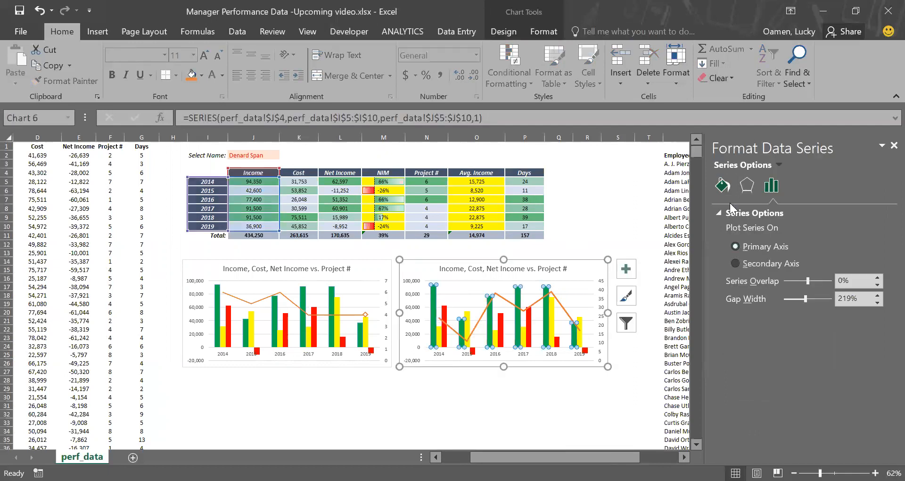
click(723, 182)
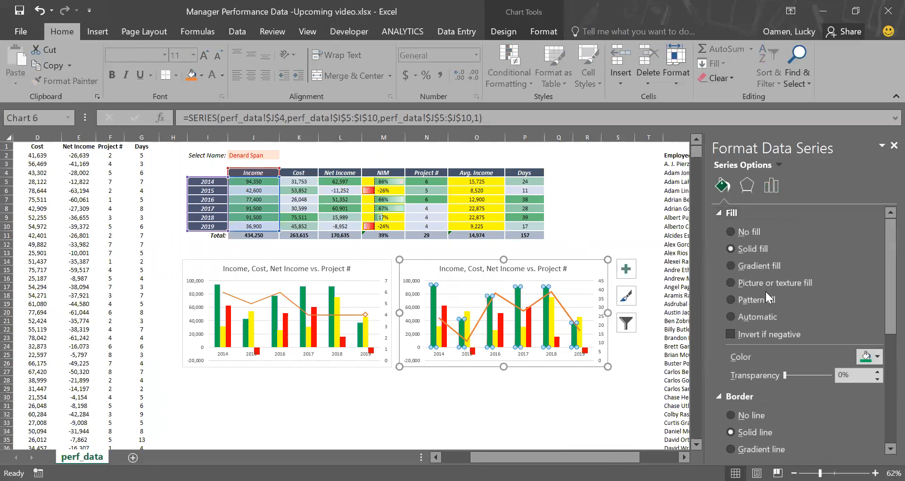
click(876, 355)
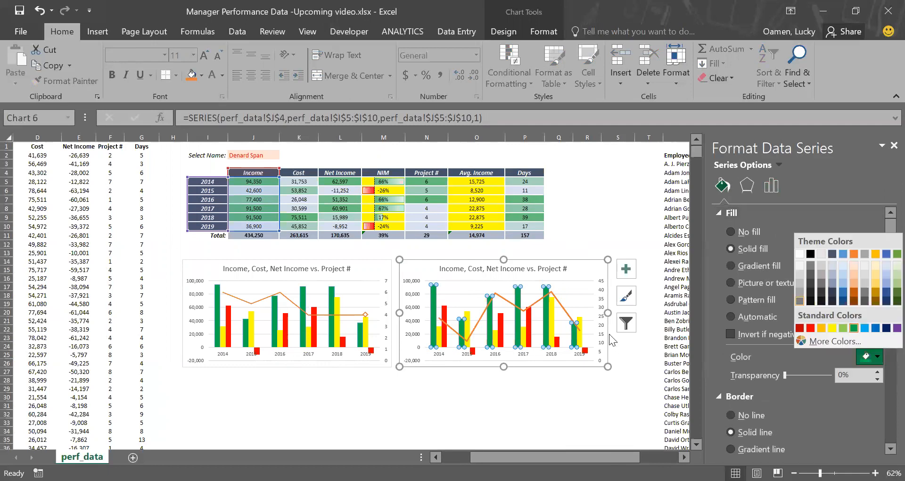
click(800, 301)
Step: Fill the copied chart's Net Income columns with gold
click(443, 339)
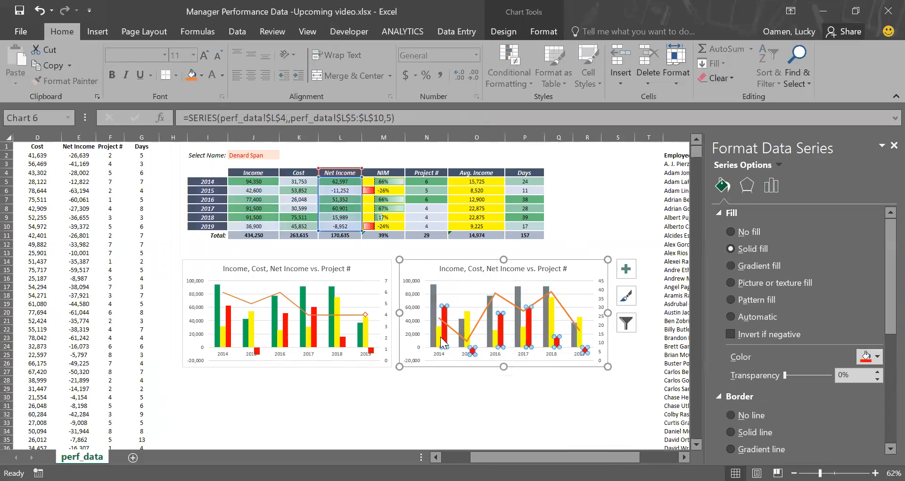
click(869, 361)
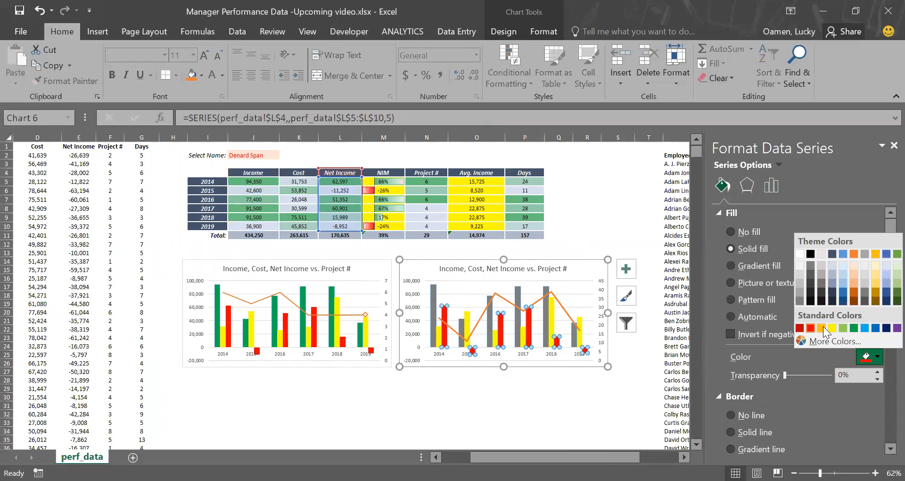
click(821, 329)
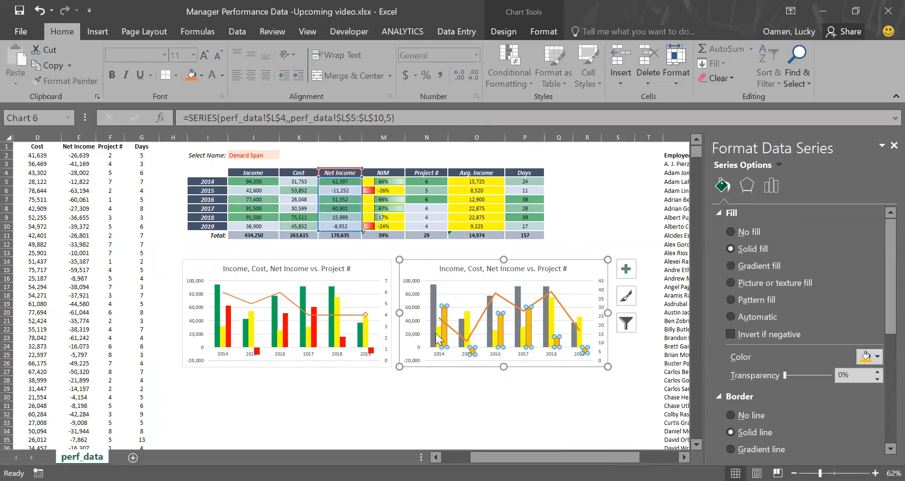
Step: Fill the copied chart's Cost columns with light blue
click(442, 333)
click(438, 333)
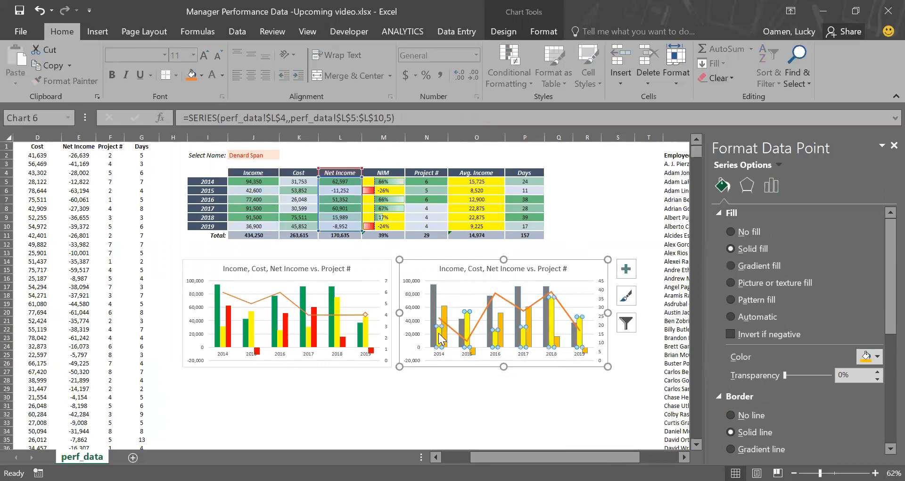
click(873, 358)
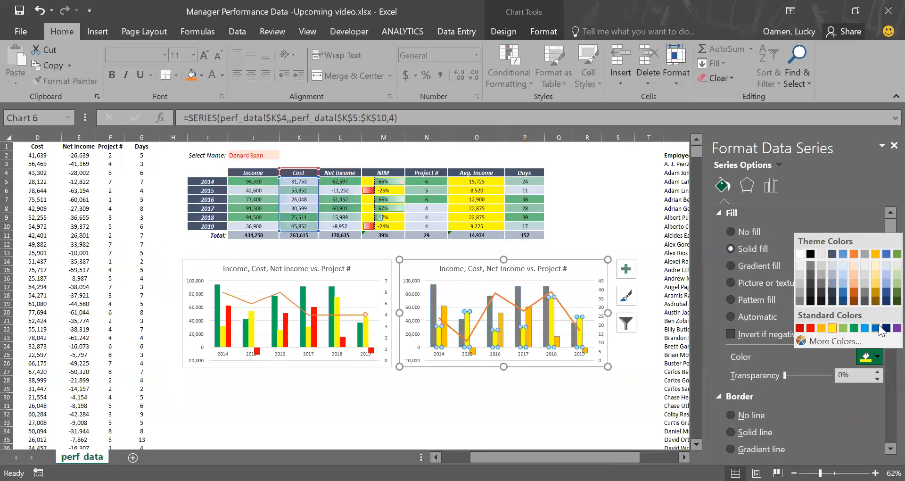
click(842, 283)
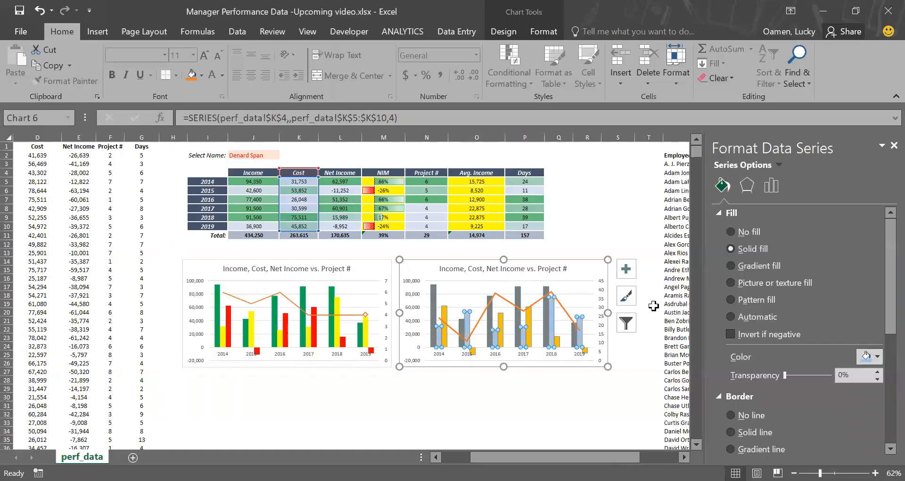
Step: Set the Days line color to green
click(538, 305)
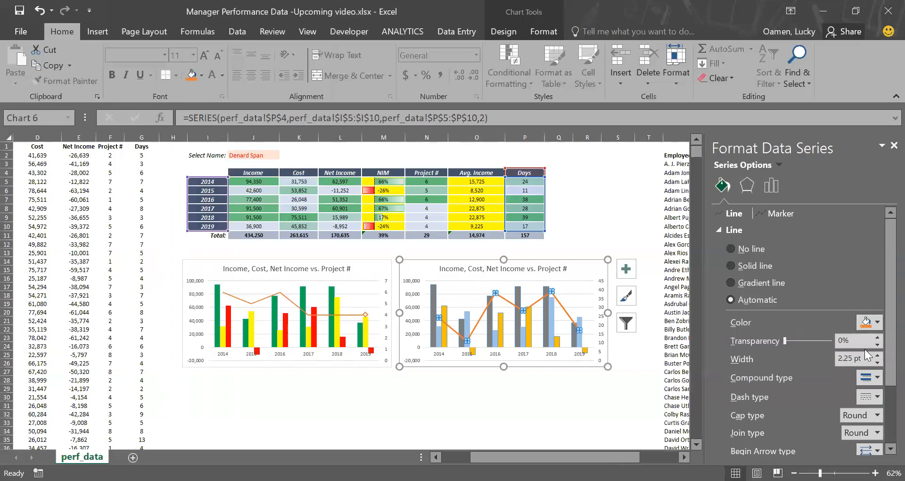
click(878, 324)
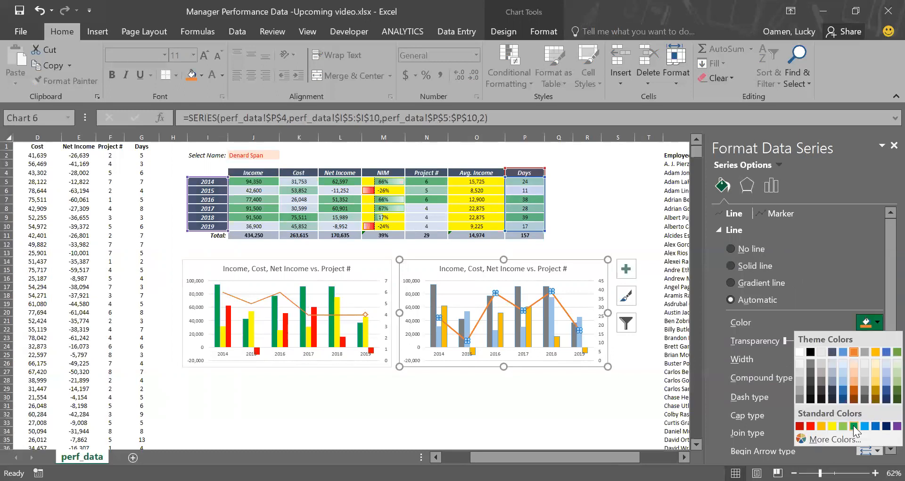
click(854, 426)
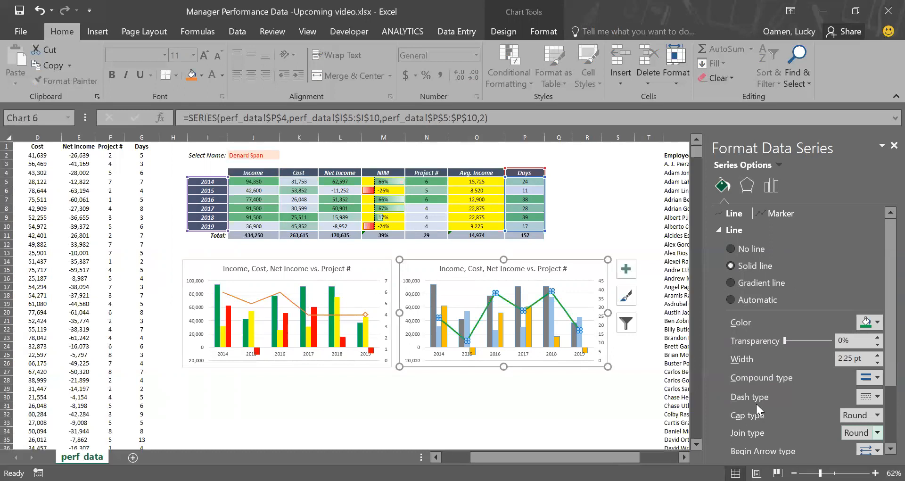
Step: Give the Days line built-in markers of size 6
click(772, 213)
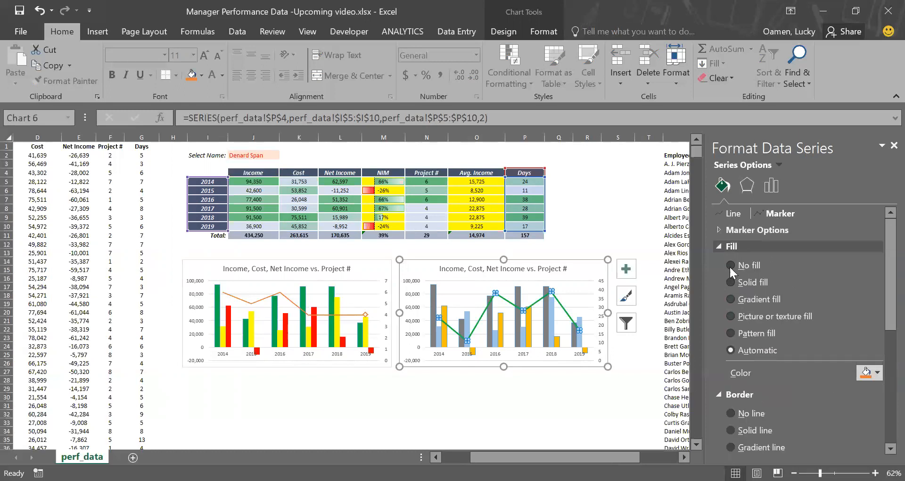
click(716, 229)
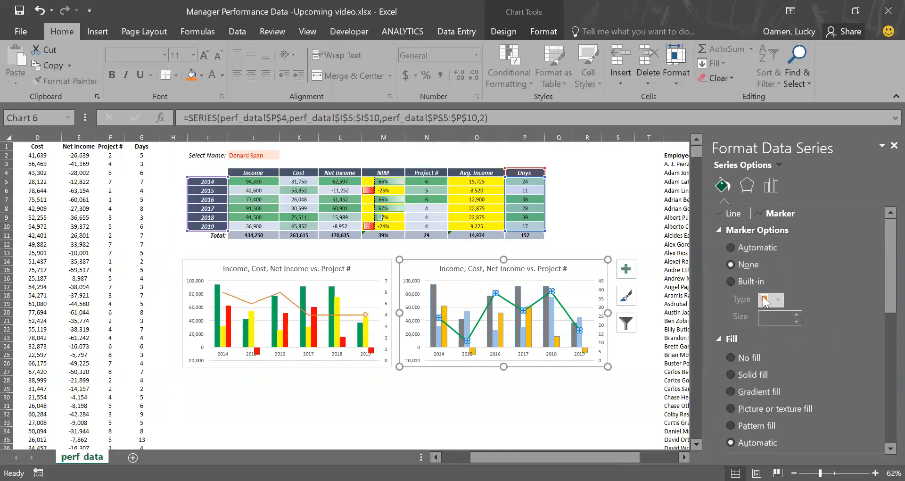
click(733, 281)
click(796, 313)
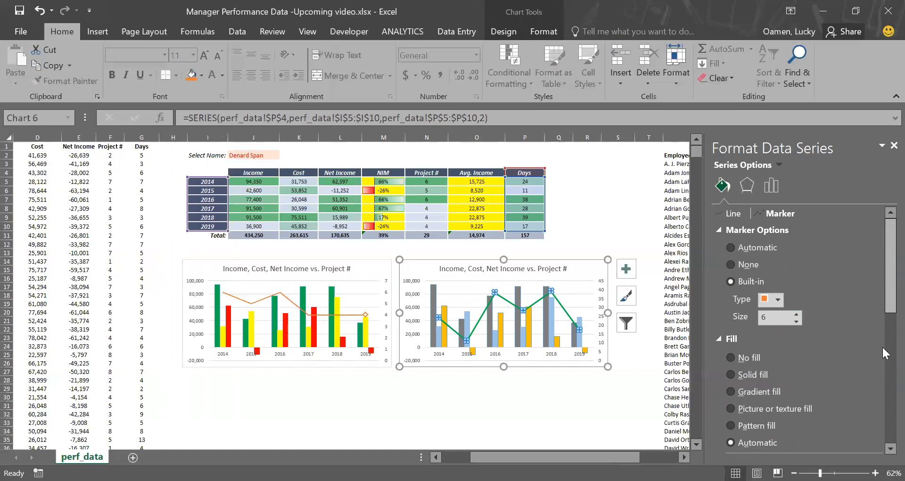
Step: Set the Days markers' border to a solid line 2 pt wide
scroll(881, 346, down, 6)
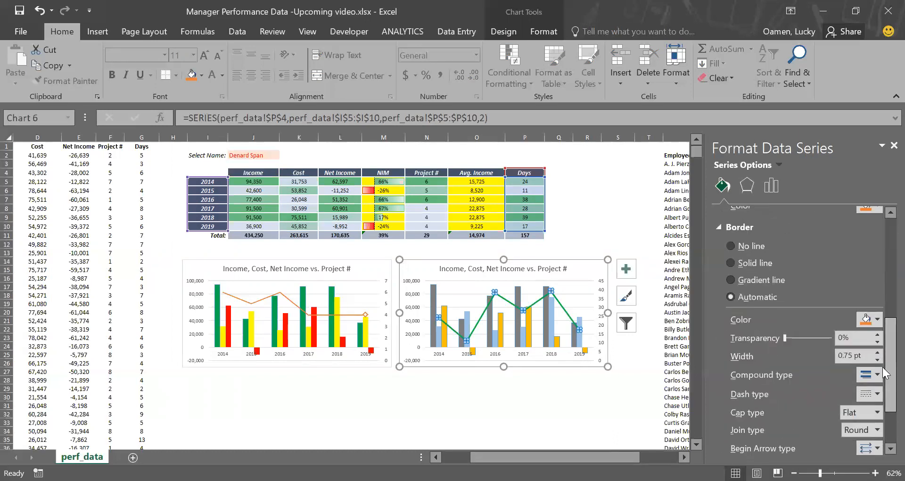
click(877, 352)
click(877, 352)
click(877, 352)
click(876, 351)
click(877, 352)
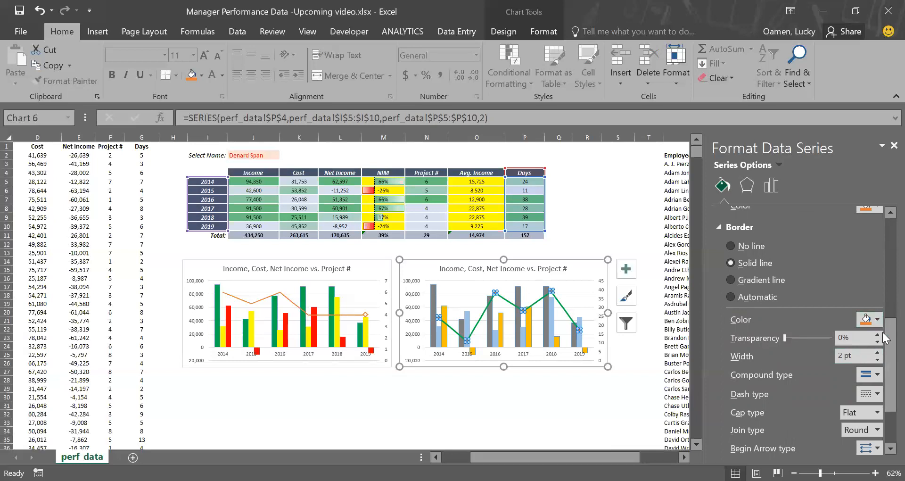
drag(883, 332, 882, 314)
Step: Color the Days markers' border green and give them a solid fill
scroll(882, 321, down, 1)
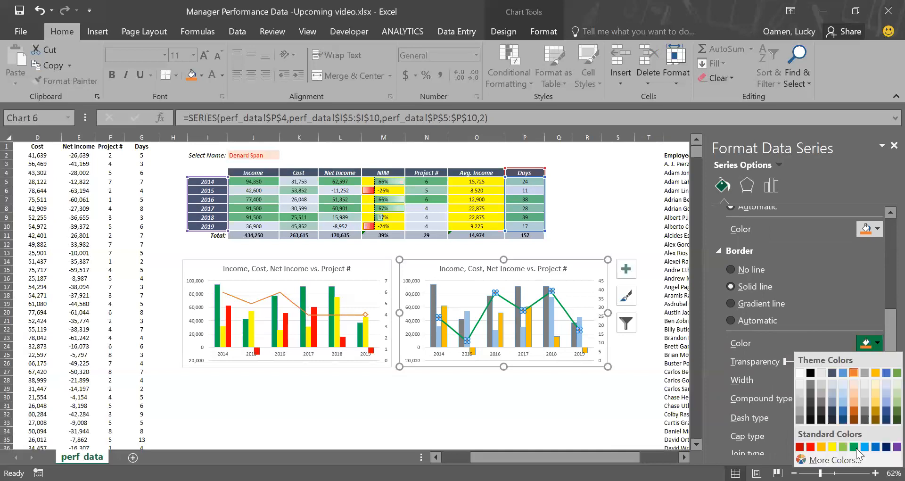
click(855, 447)
scroll(882, 366, up, 5)
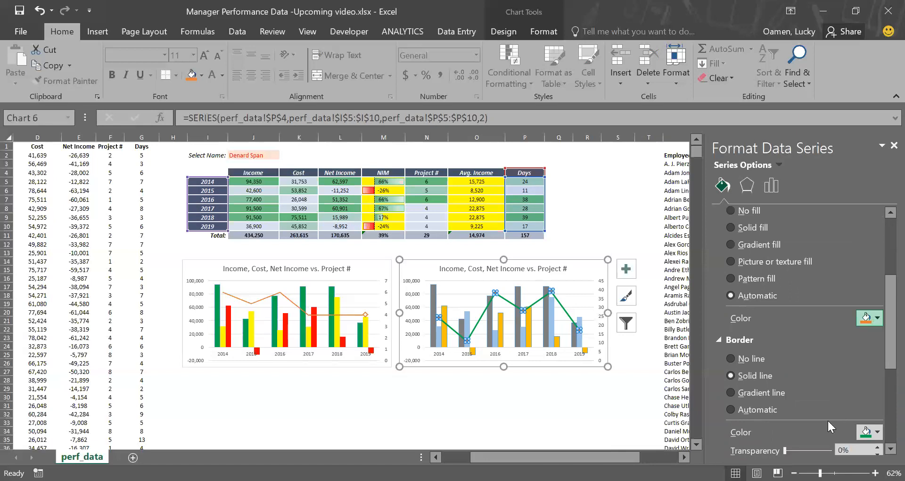
click(799, 348)
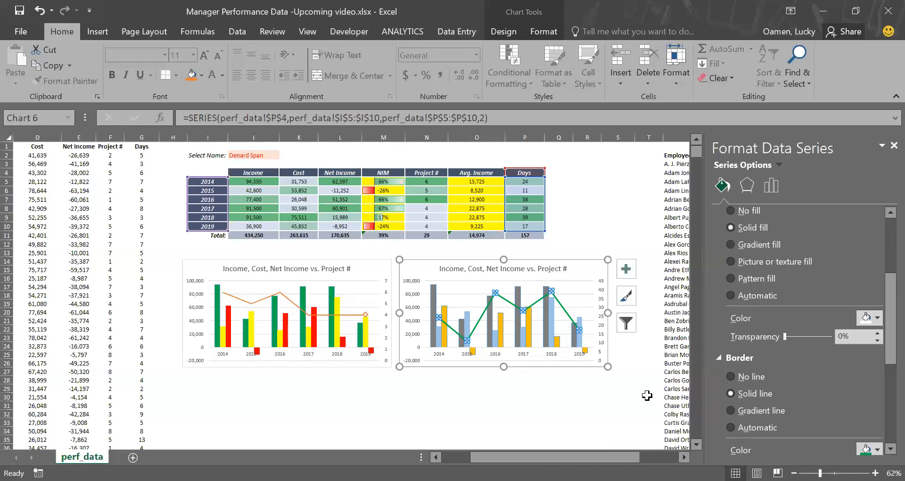
click(600, 382)
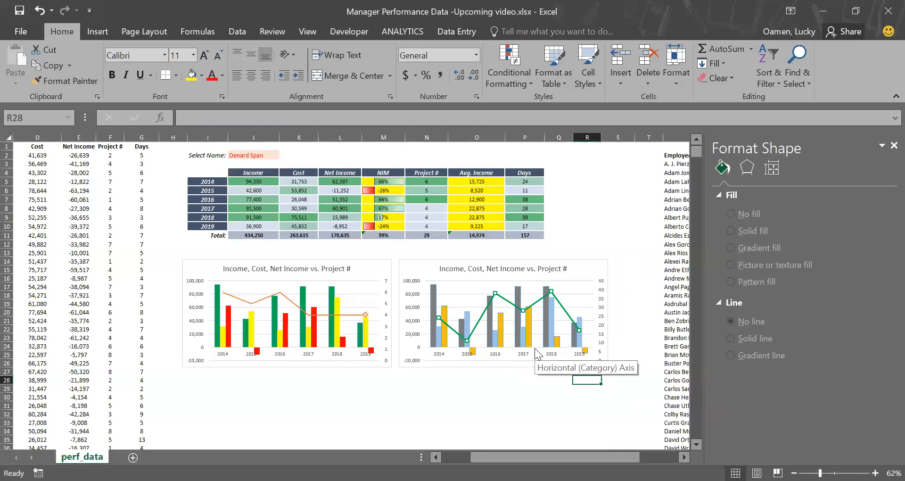
Step: Remove the markers from the Days line
click(579, 331)
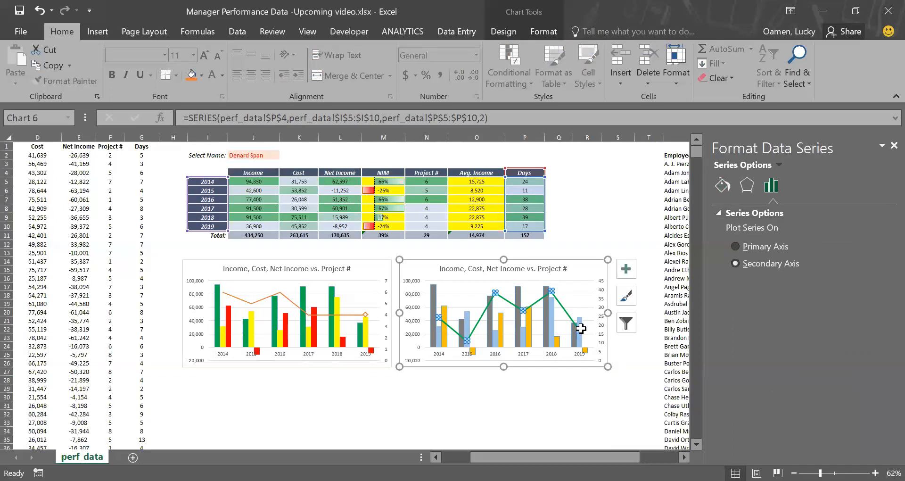
click(722, 184)
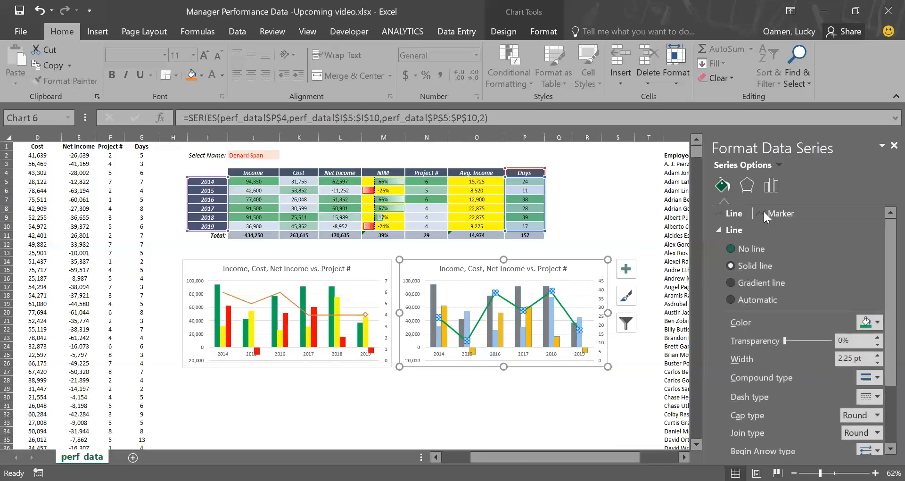
click(778, 213)
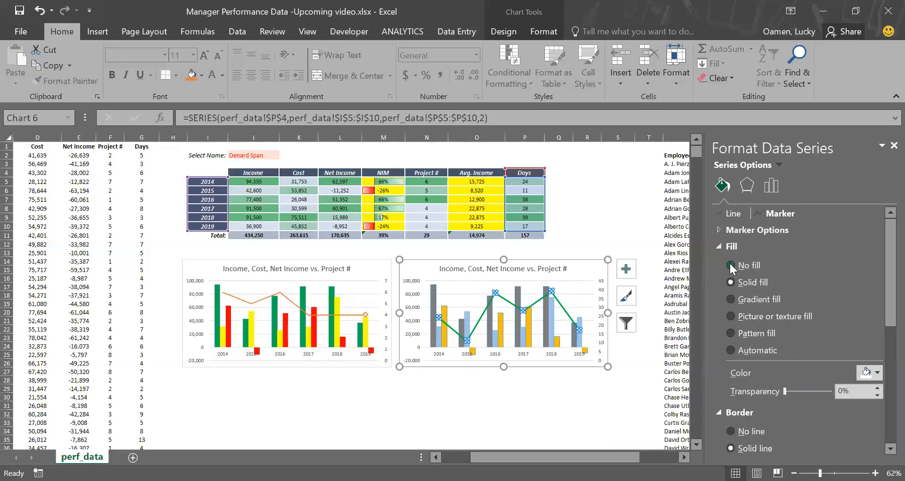
click(721, 229)
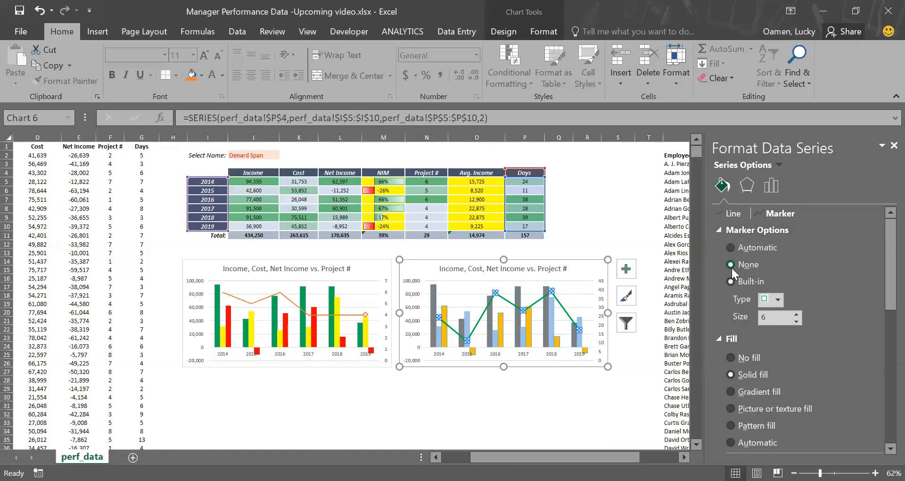
click(731, 265)
click(579, 381)
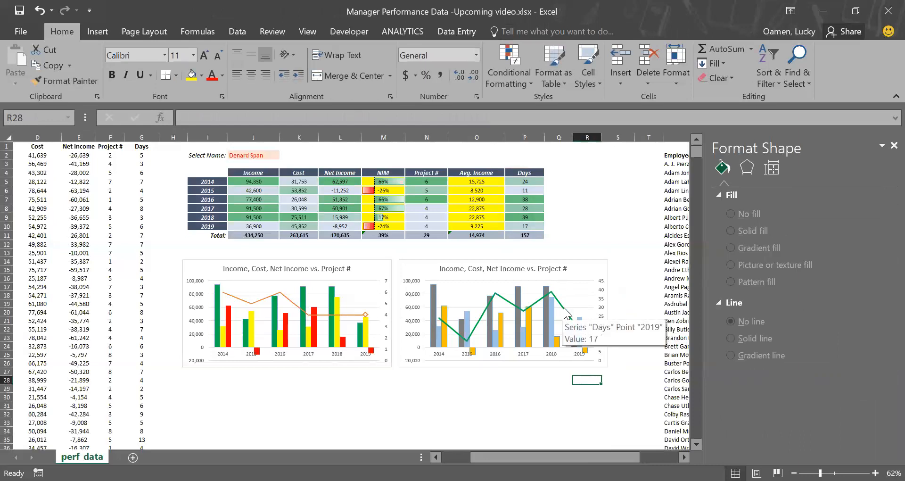
Step: Give the 2019 point of the Days line its own built-in marker of size 6
click(564, 307)
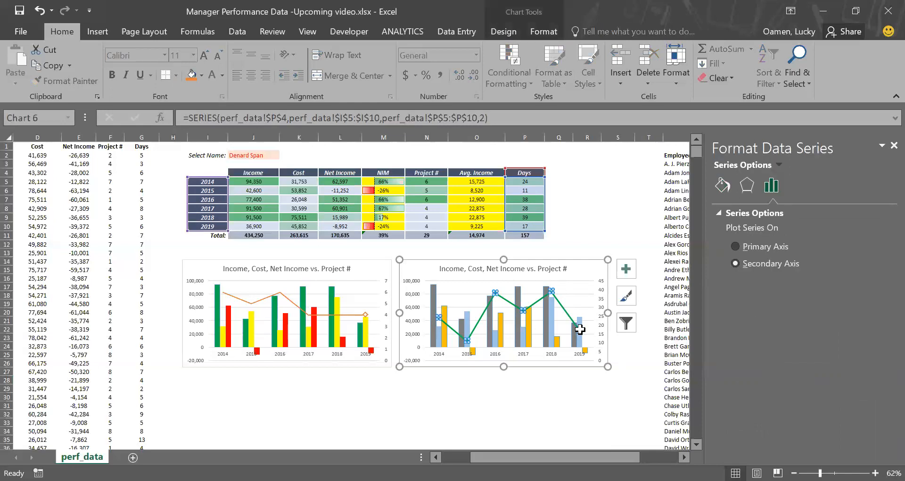
click(581, 329)
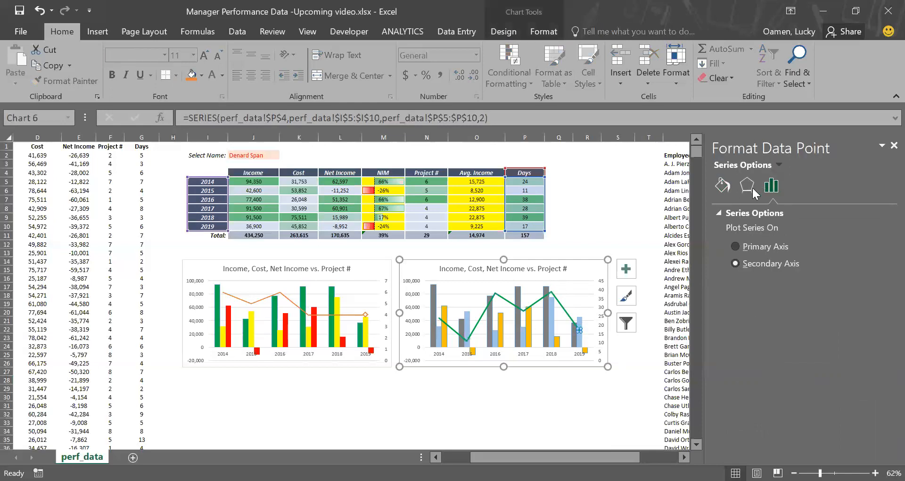
click(724, 185)
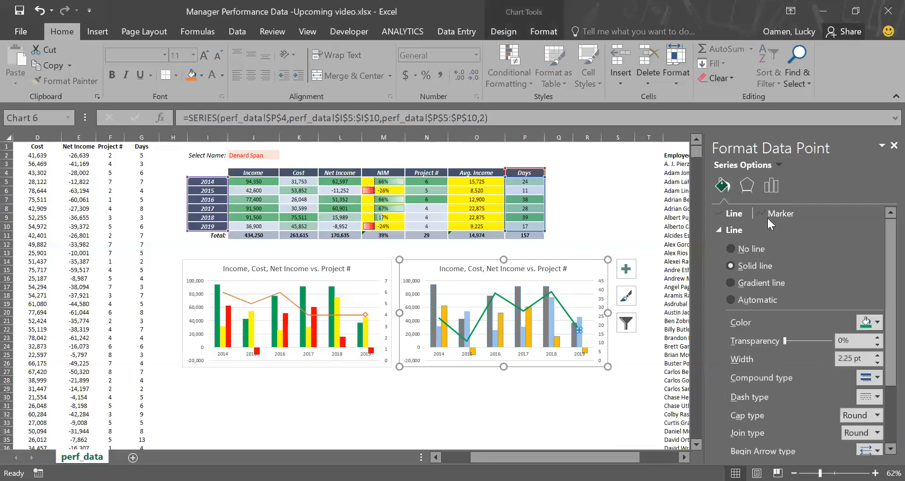
click(767, 216)
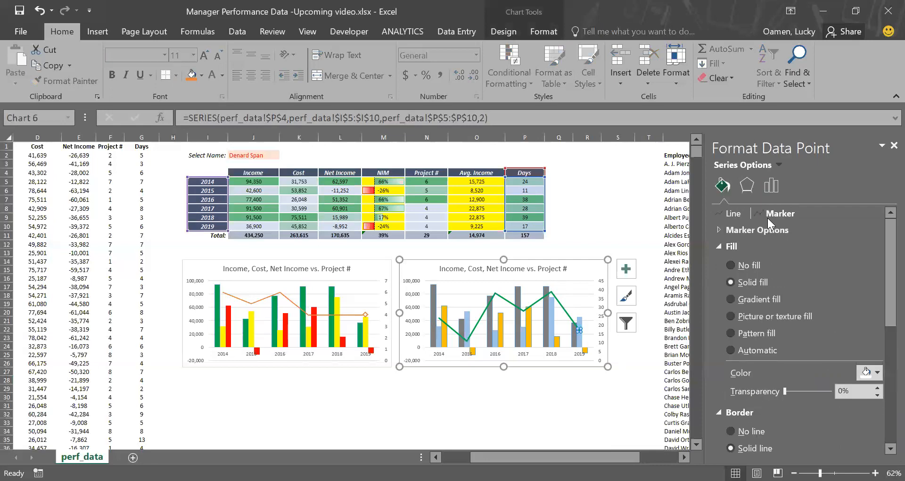
click(720, 230)
click(731, 281)
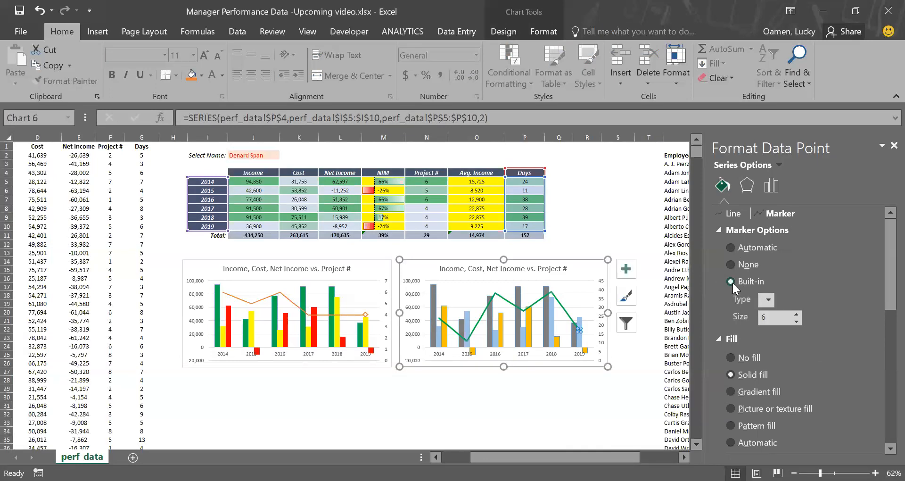
click(766, 299)
click(771, 314)
scroll(881, 340, down, 3)
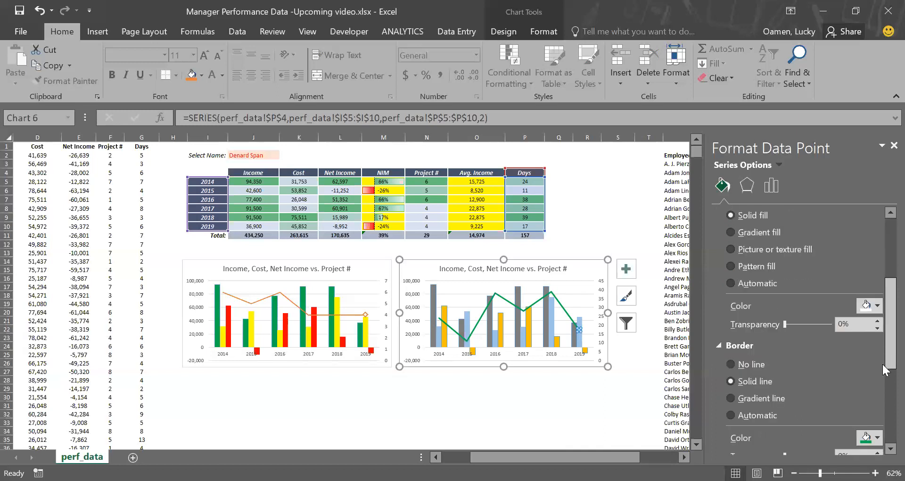
scroll(883, 368, down, 3)
scroll(881, 344, up, 3)
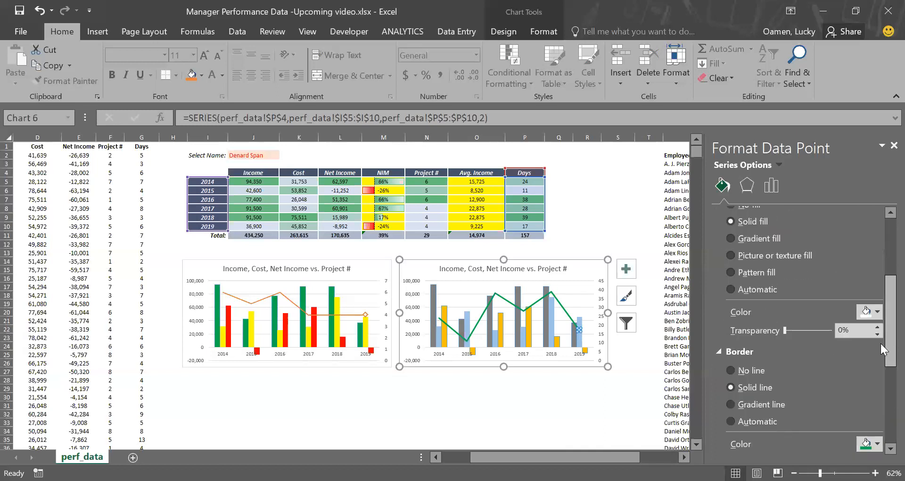
click(583, 416)
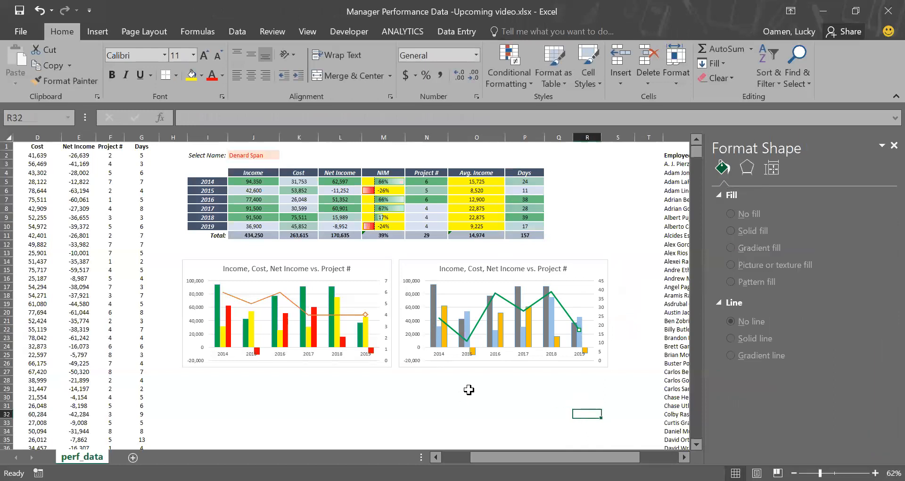
click(446, 315)
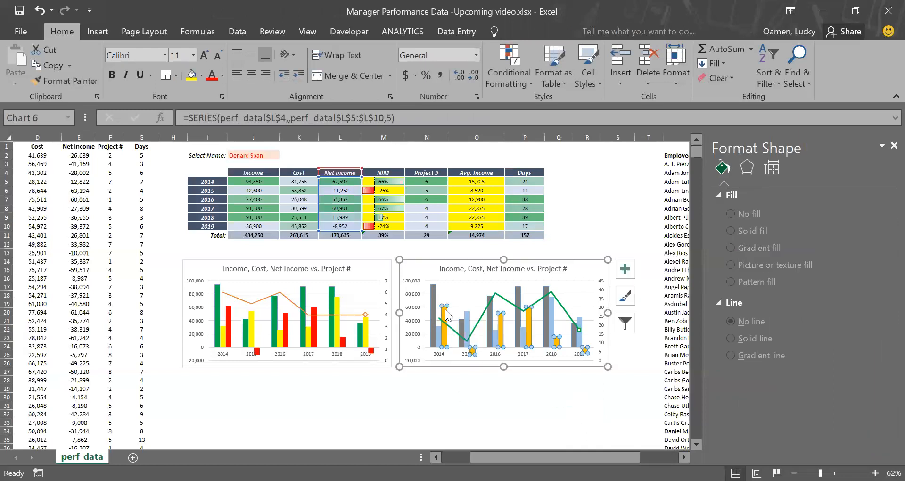
click(723, 186)
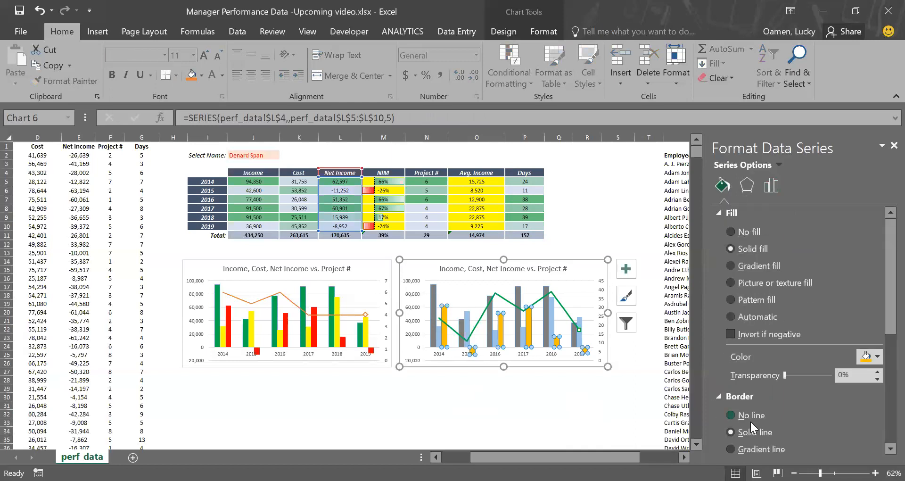
click(597, 413)
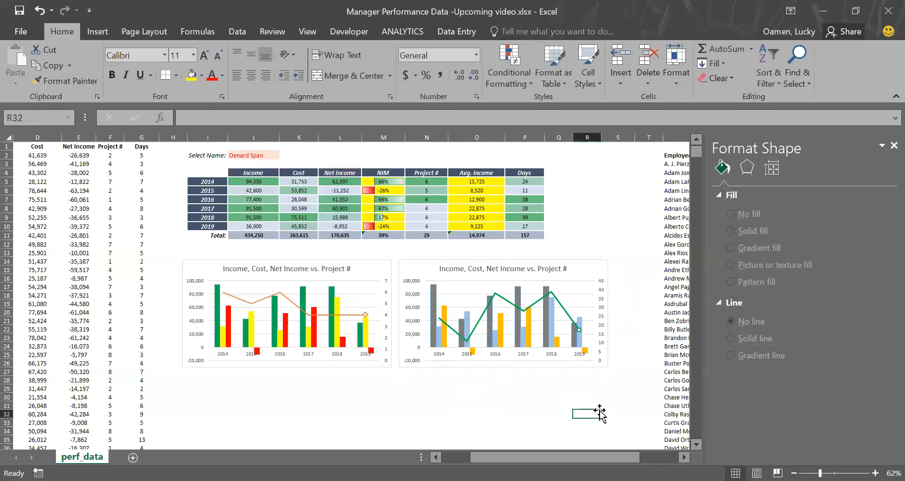
Step: Pick several different employees in the Select Name dropdown to check that the table and charts update
click(259, 154)
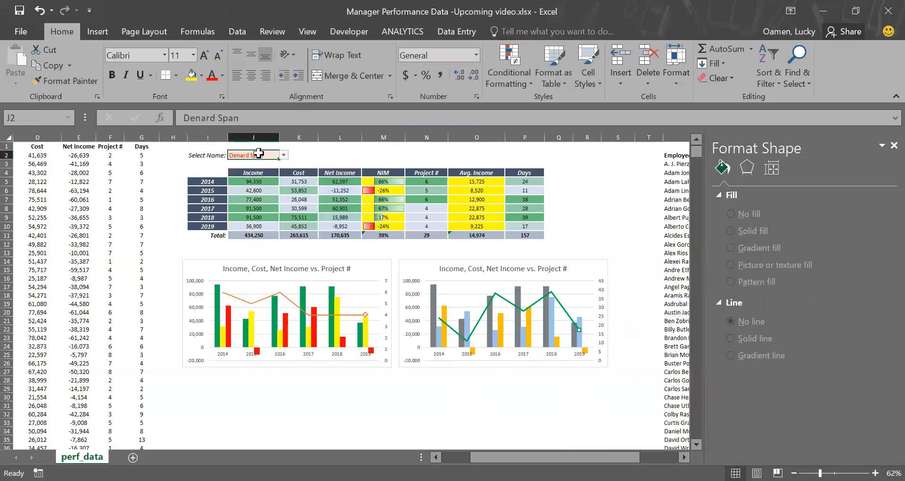
click(283, 156)
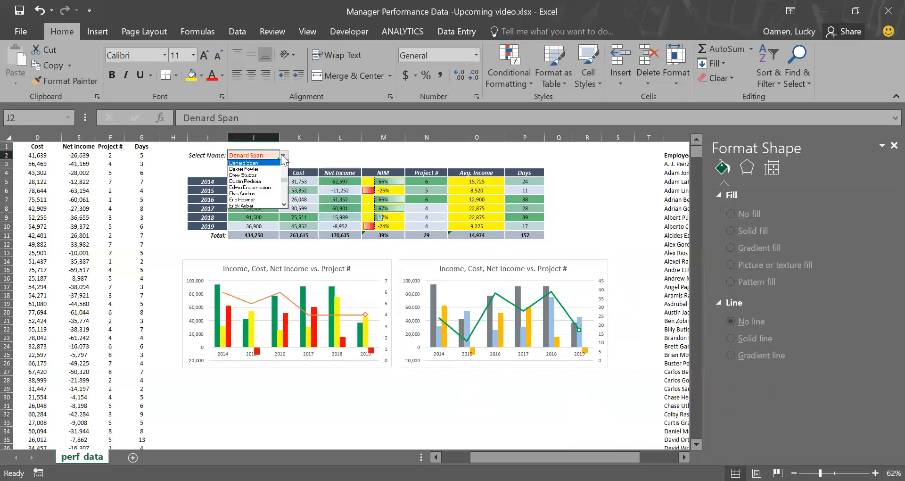
click(253, 200)
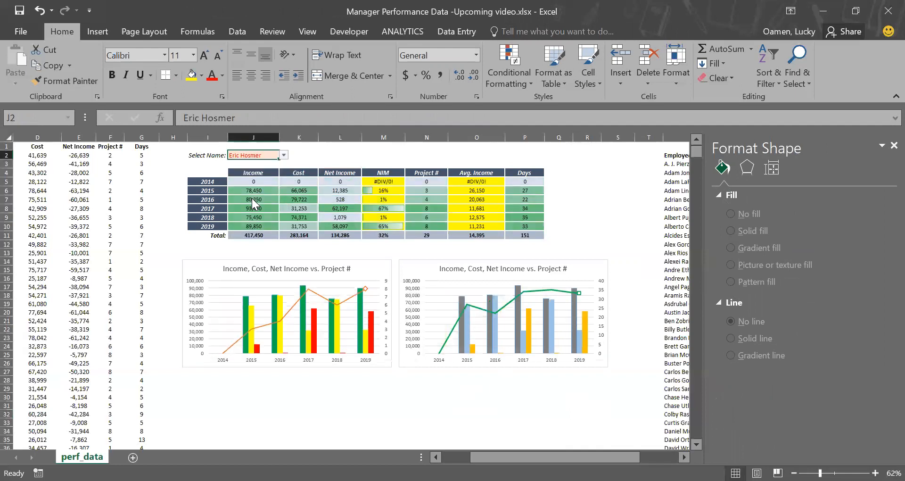
click(283, 155)
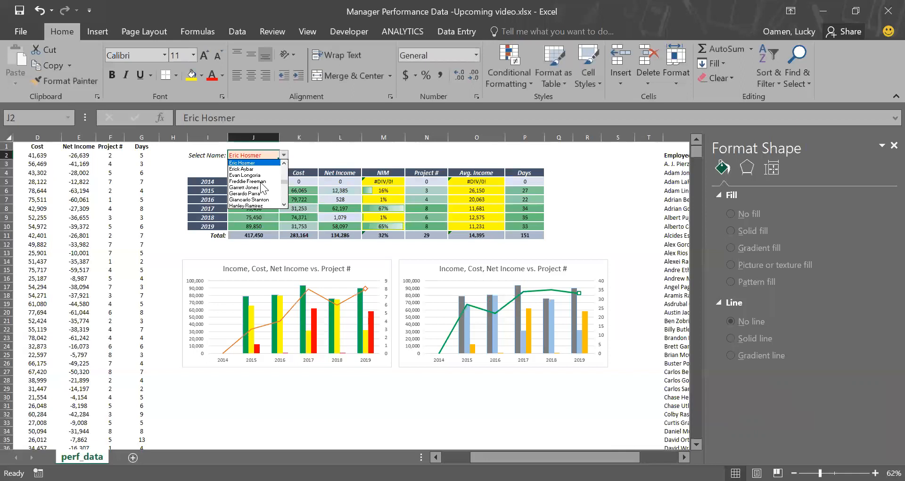
click(251, 193)
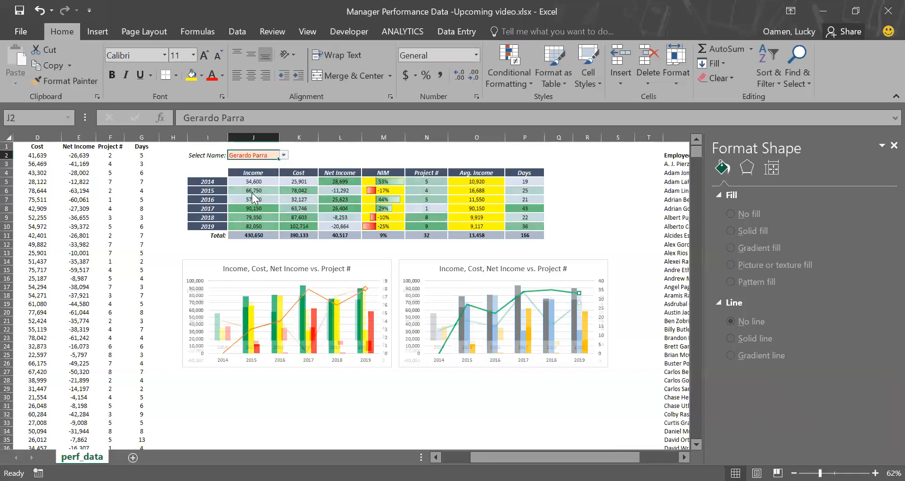
click(284, 155)
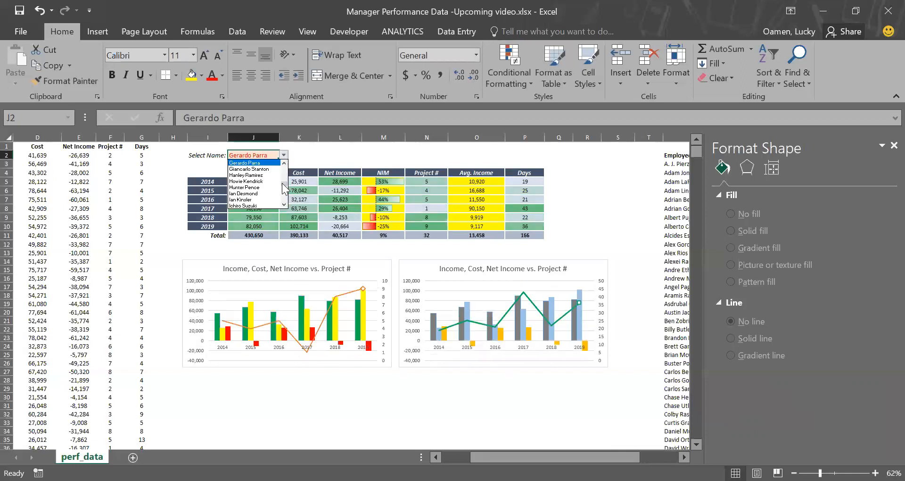
drag(281, 183, 279, 171)
click(264, 166)
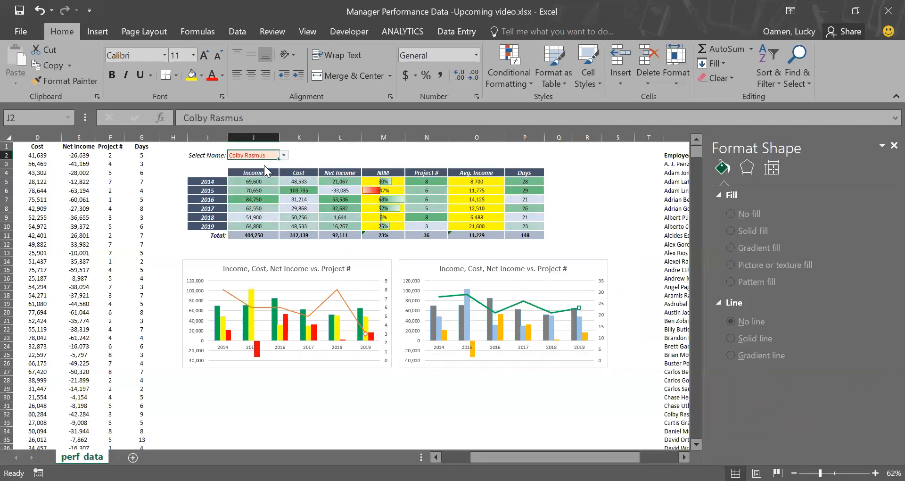
Step: Rename the second chart's title to Income, Cost, Net Income vs. Days
click(556, 269)
drag(539, 269, 569, 269)
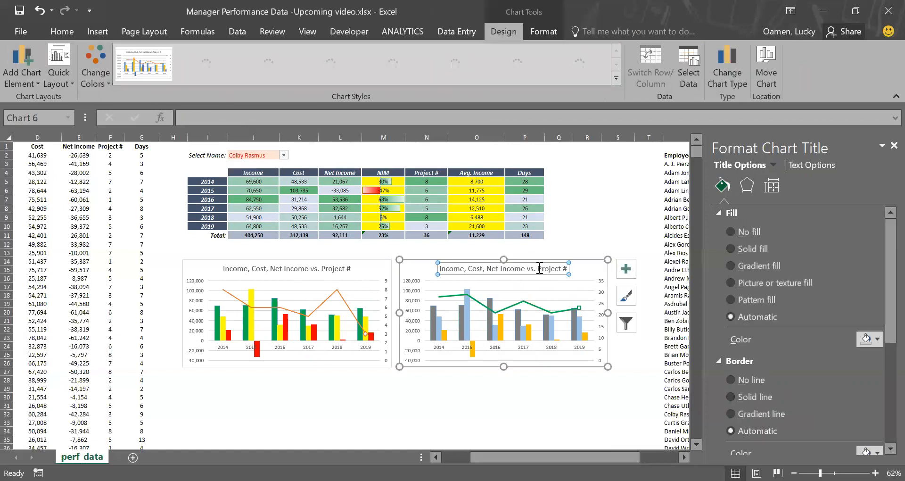
text(Days)
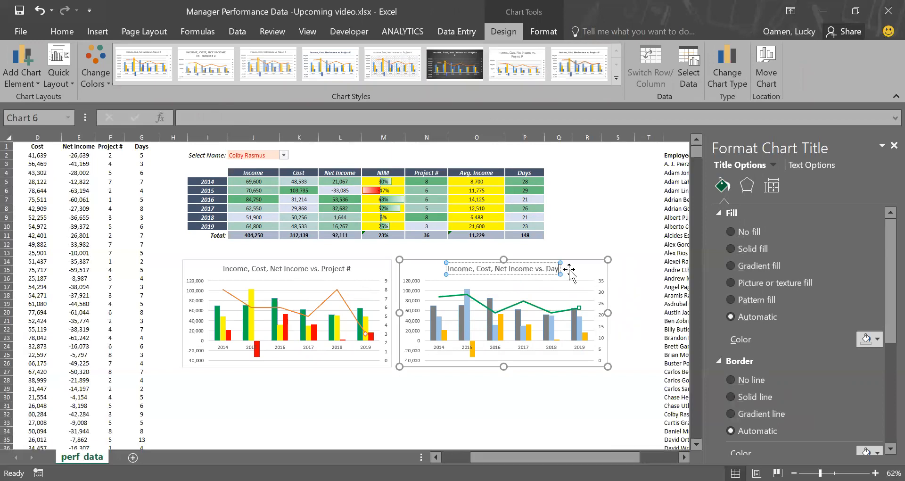
click(568, 243)
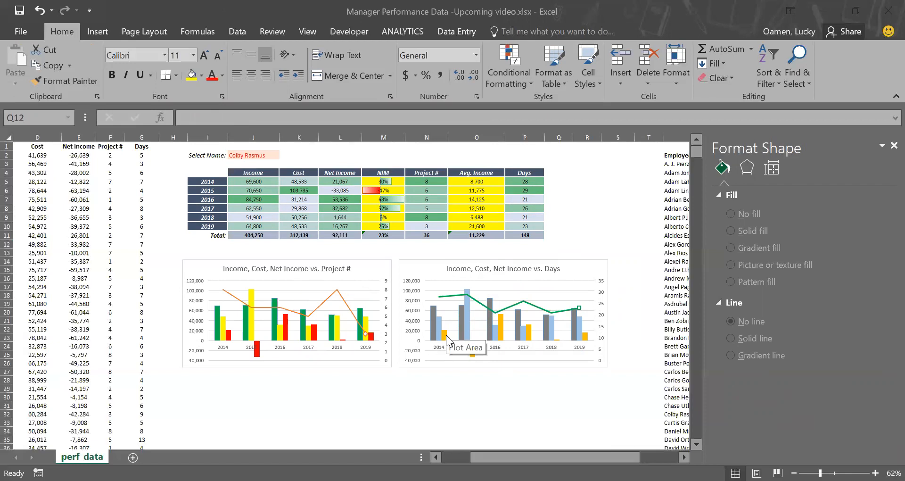
Step: Duplicate the Days chart below the existing charts and widen the copy to span both charts
mouse_move(447, 335)
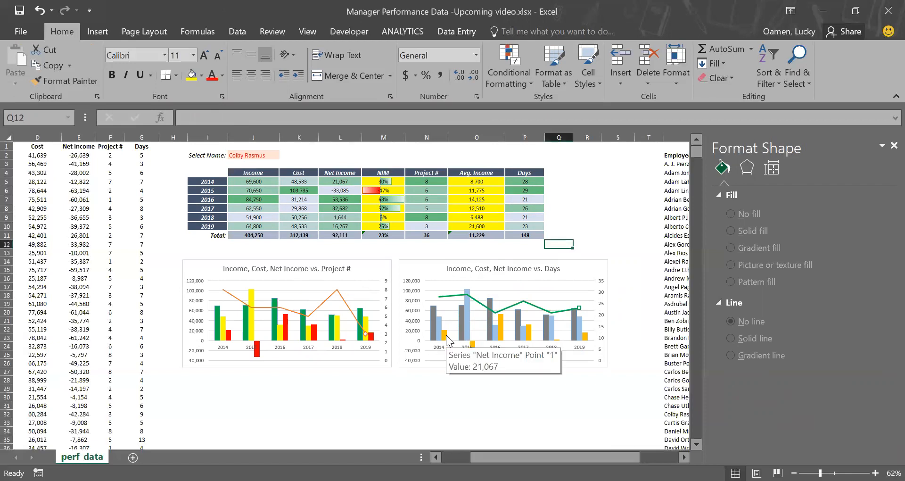
scroll(466, 376, down, 2)
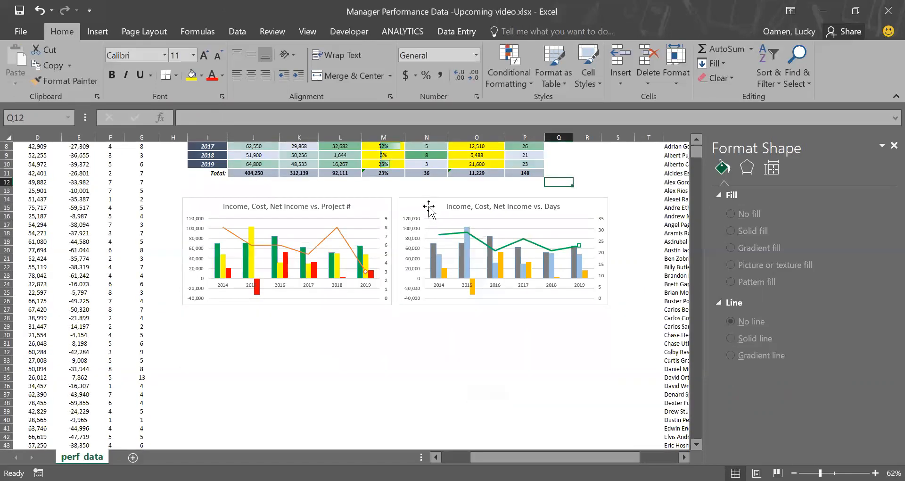
click(429, 207)
drag(429, 208, 415, 323)
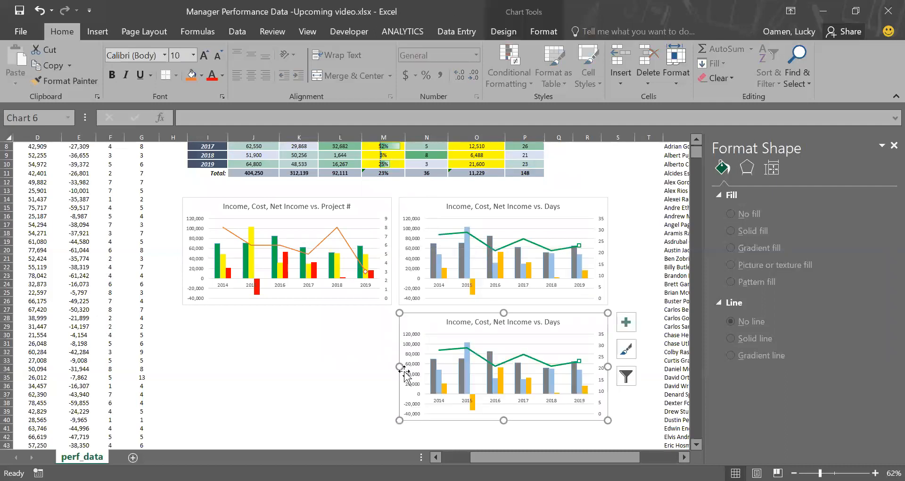
drag(399, 422, 183, 412)
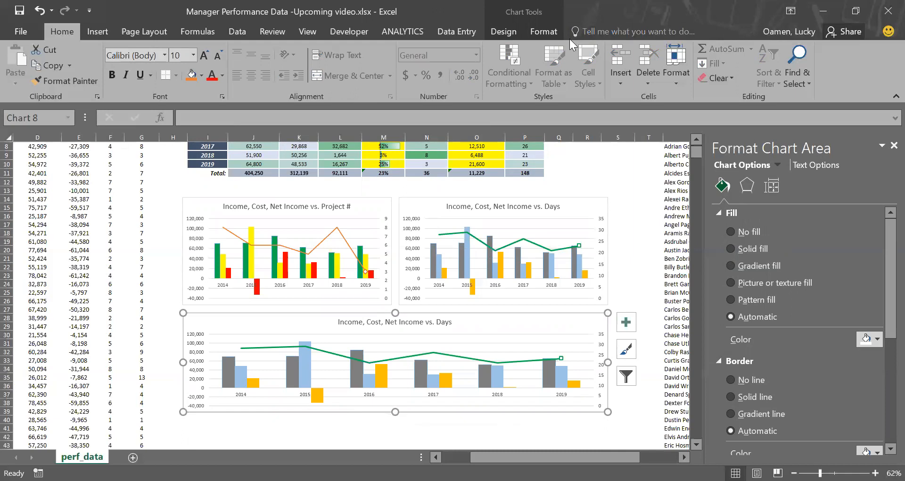
Step: Change the copied chart's type to Stacked Area
click(507, 33)
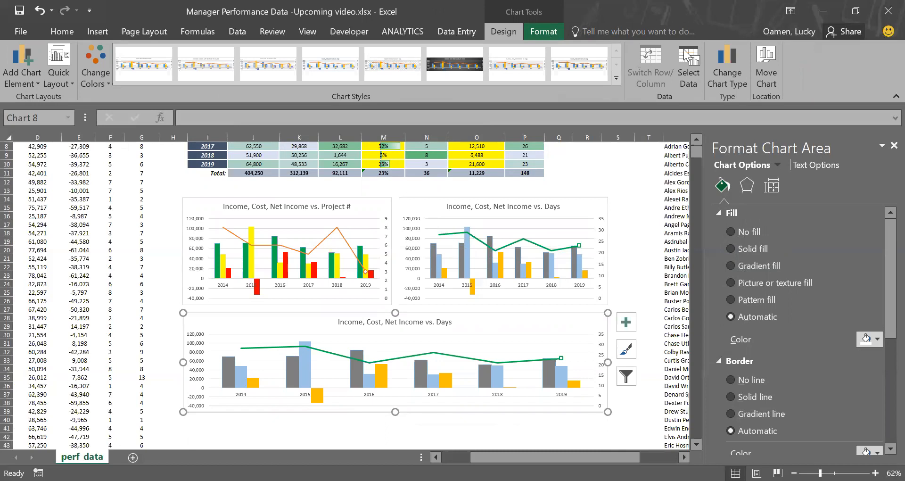
click(725, 78)
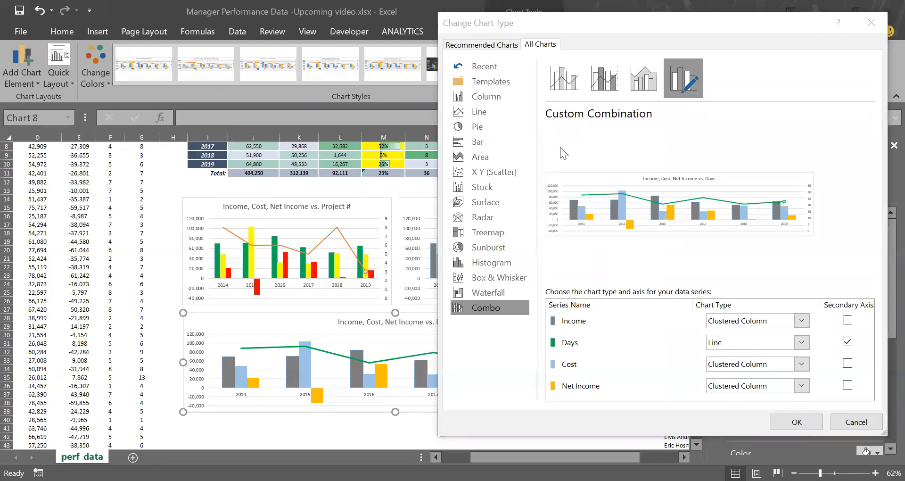
click(480, 155)
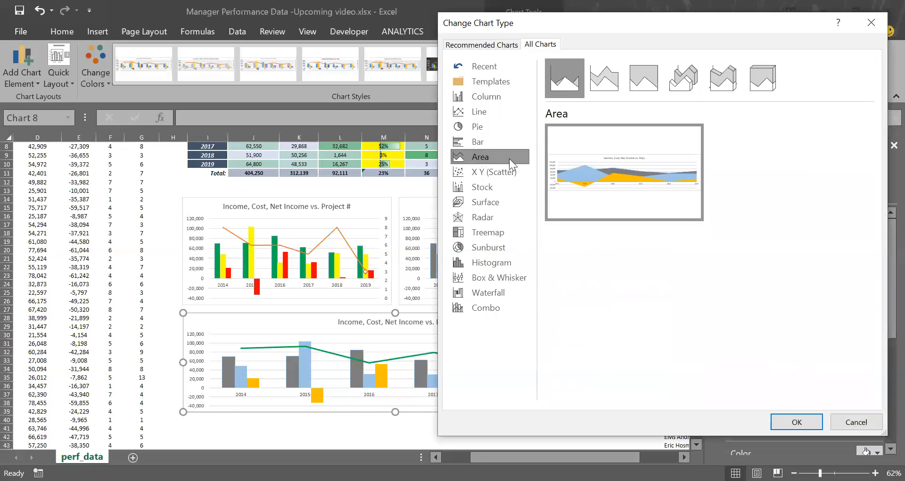
click(619, 83)
mouse_move(627, 158)
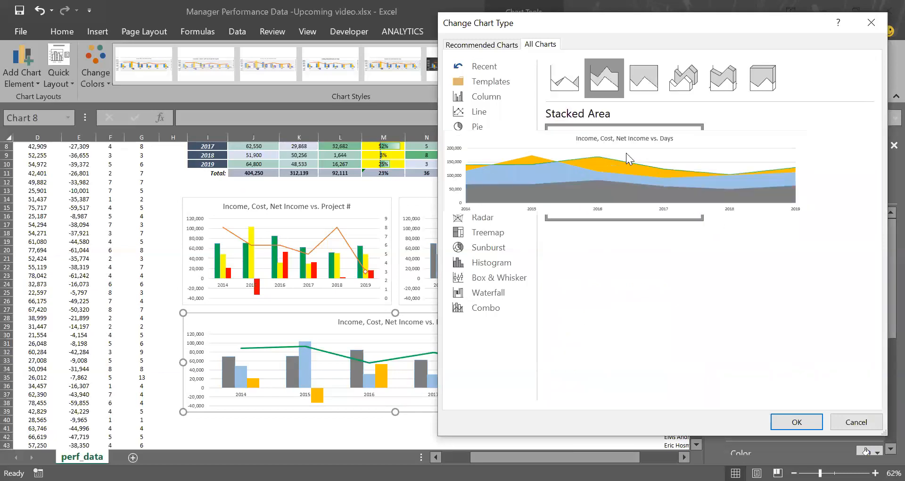
click(792, 424)
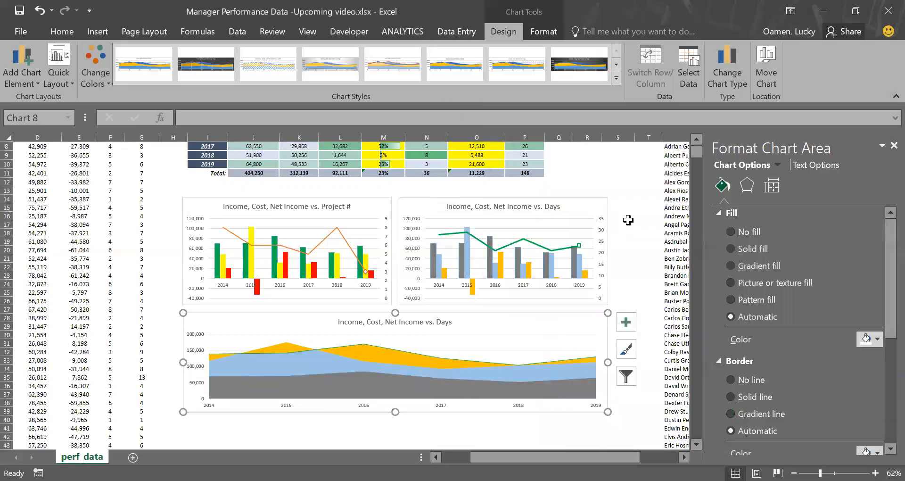
Step: Remove the Income and Days series from the stacked area chart's data
click(693, 67)
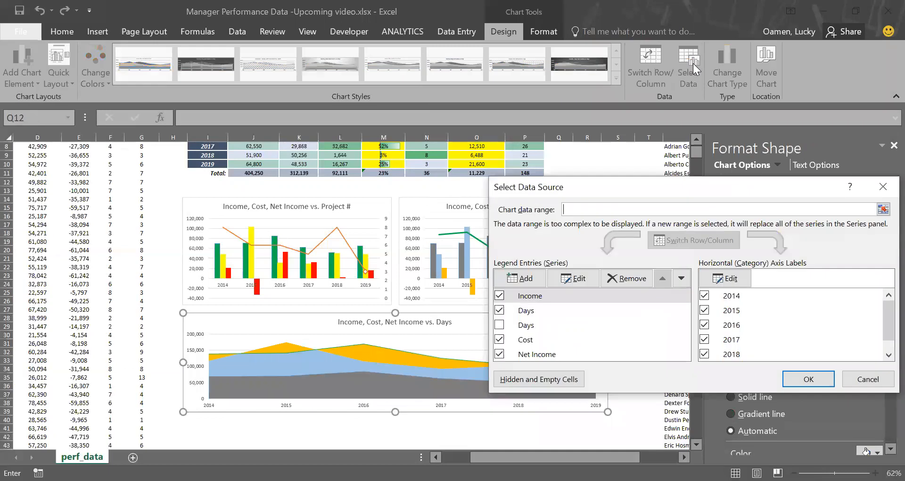
click(499, 295)
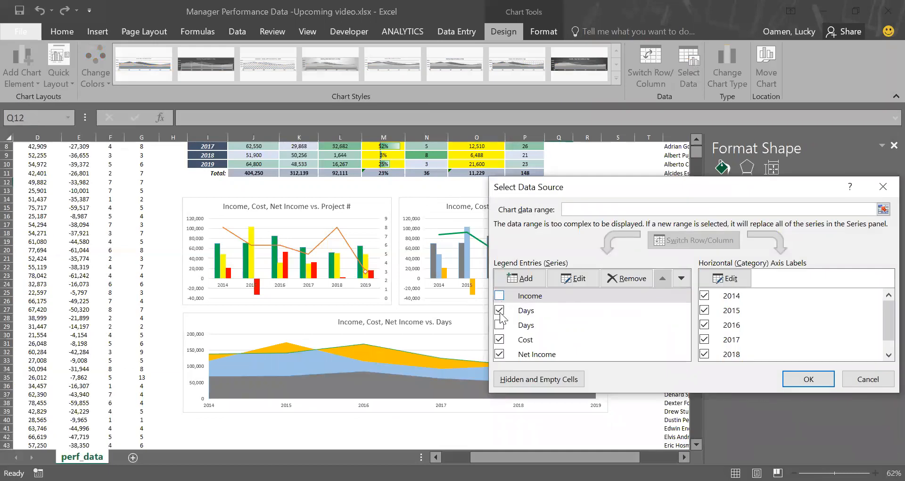
click(499, 310)
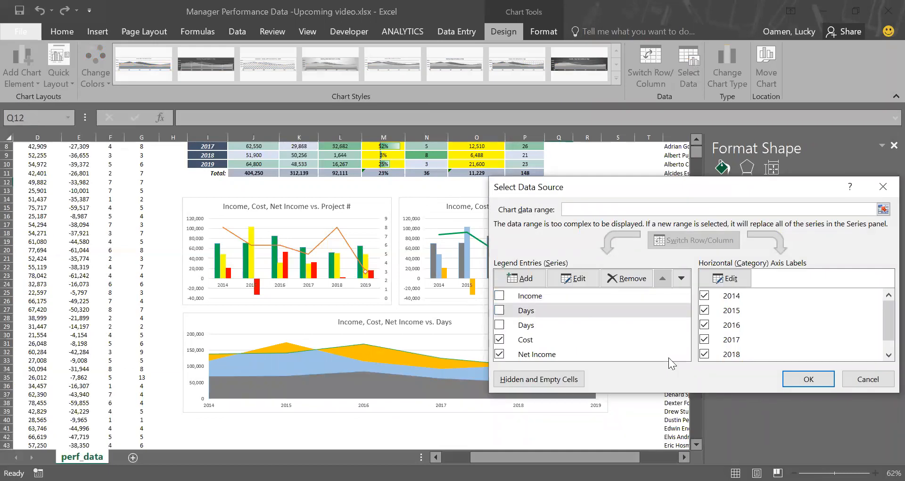
click(826, 383)
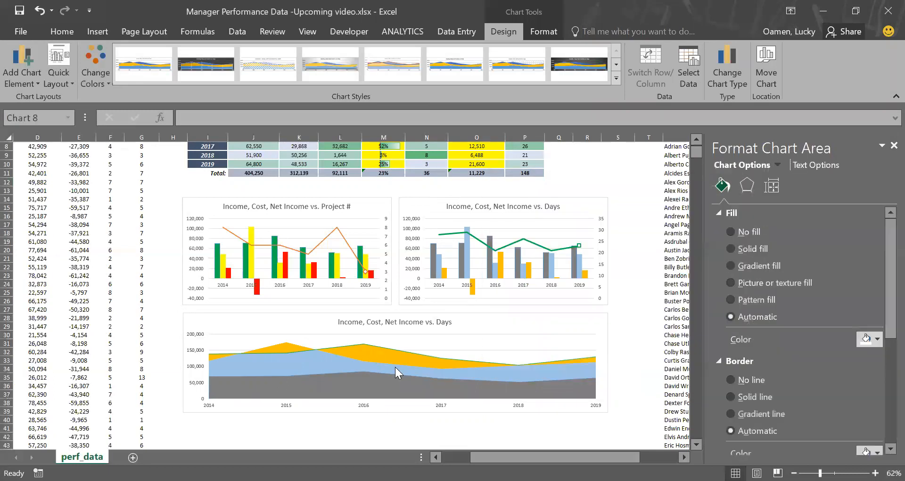
click(395, 366)
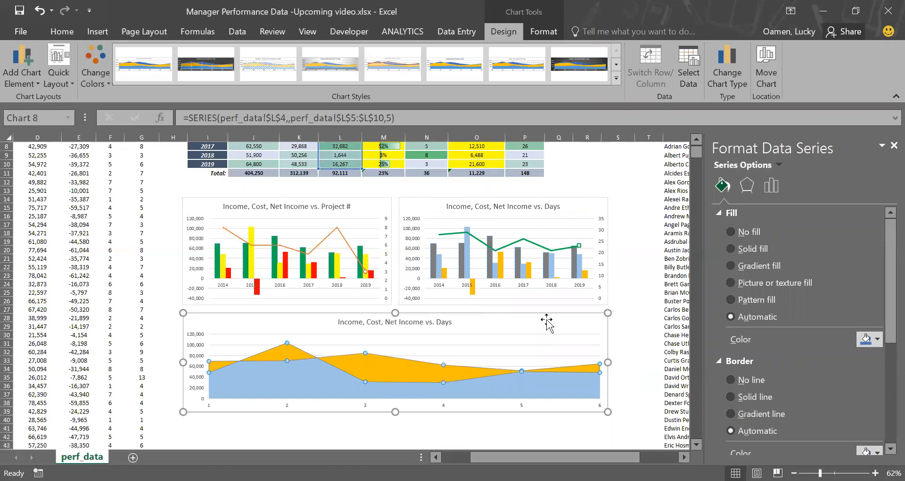
Step: Redirect the Net Income area series to the Days column's values and header by moving its highlighted range
scroll(547, 323, up, 3)
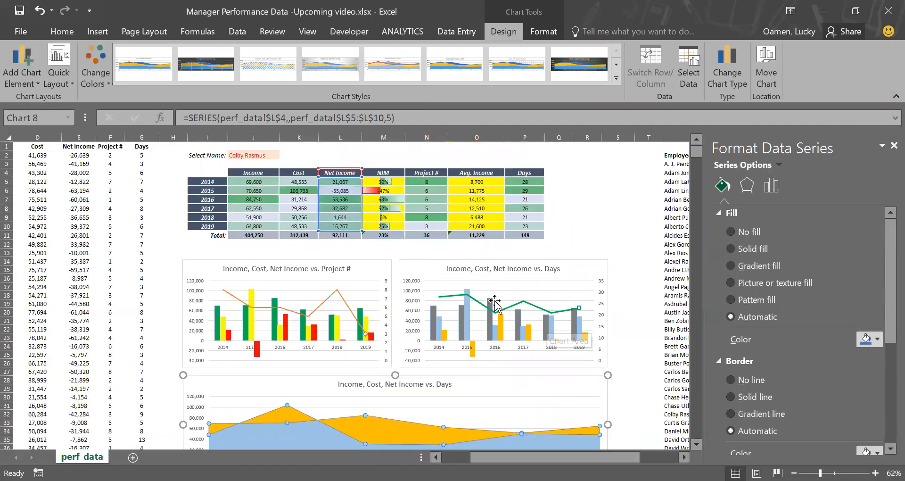
click(567, 244)
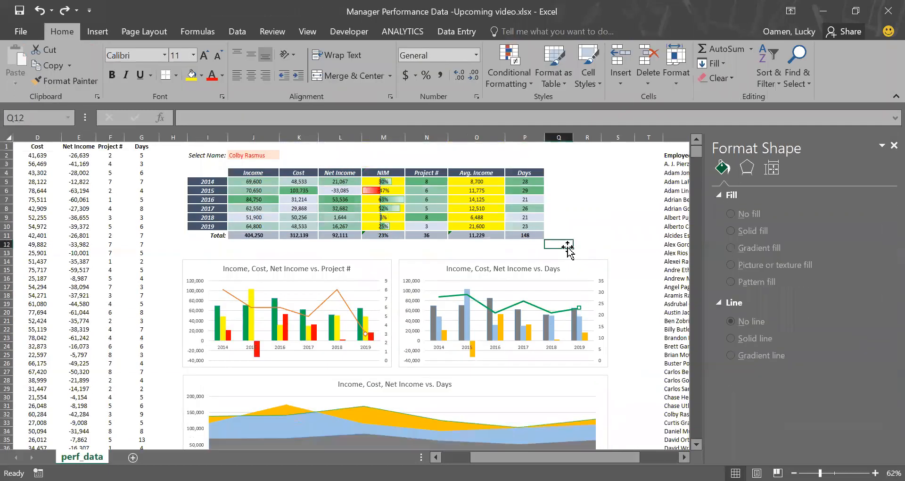
click(404, 423)
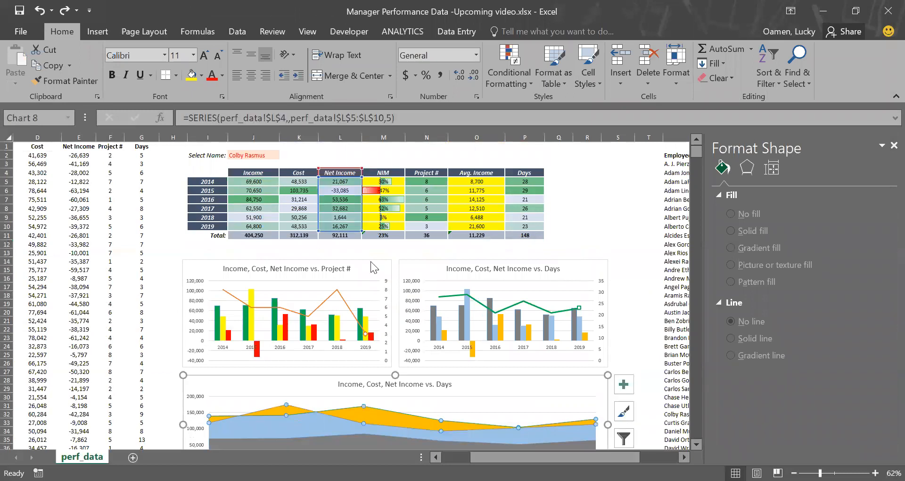
drag(360, 209, 546, 211)
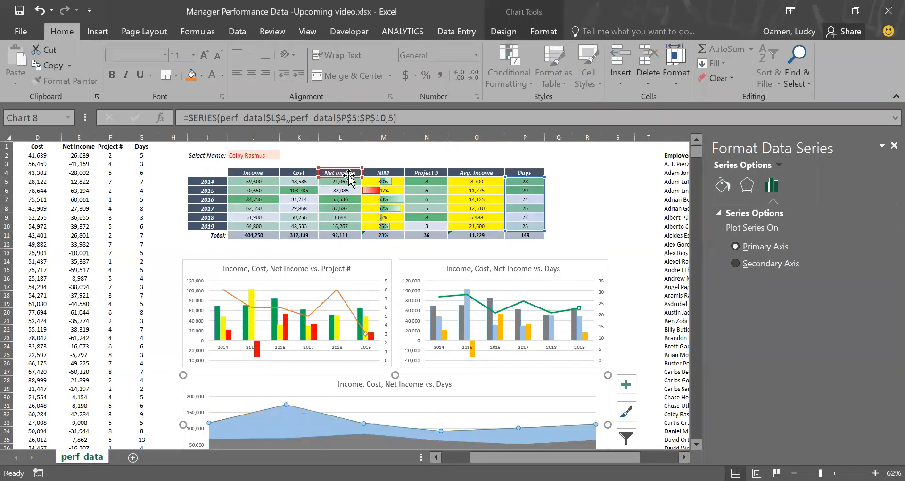
drag(353, 176, 514, 173)
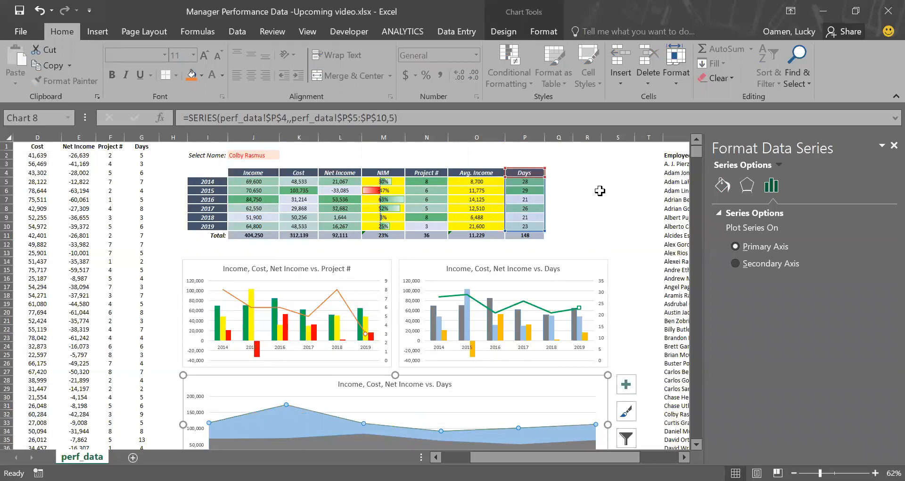
click(586, 190)
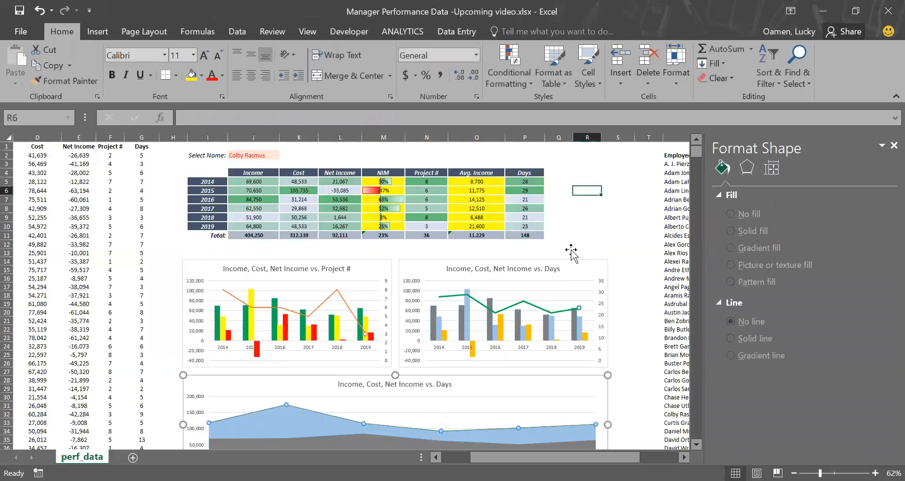
Step: Move the Income series range to the Project # column, then undo the last change
scroll(473, 427, down, 1)
click(458, 427)
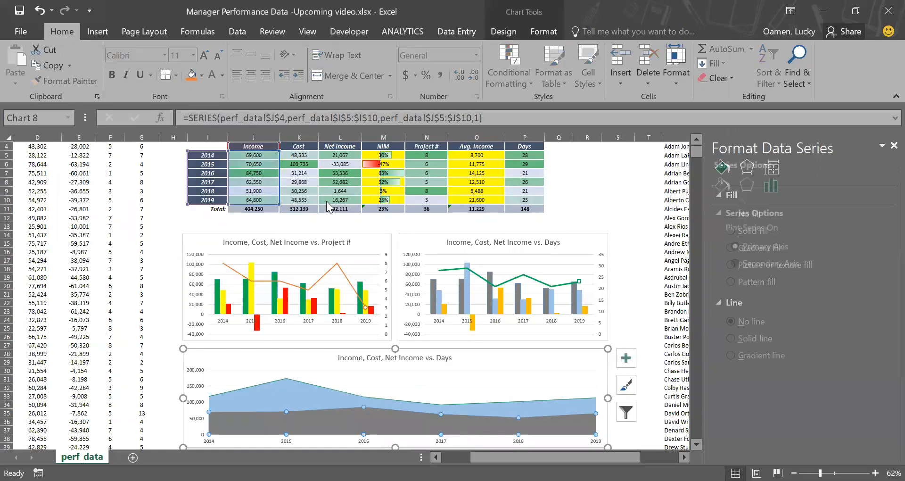
drag(280, 187, 417, 198)
drag(253, 151, 420, 142)
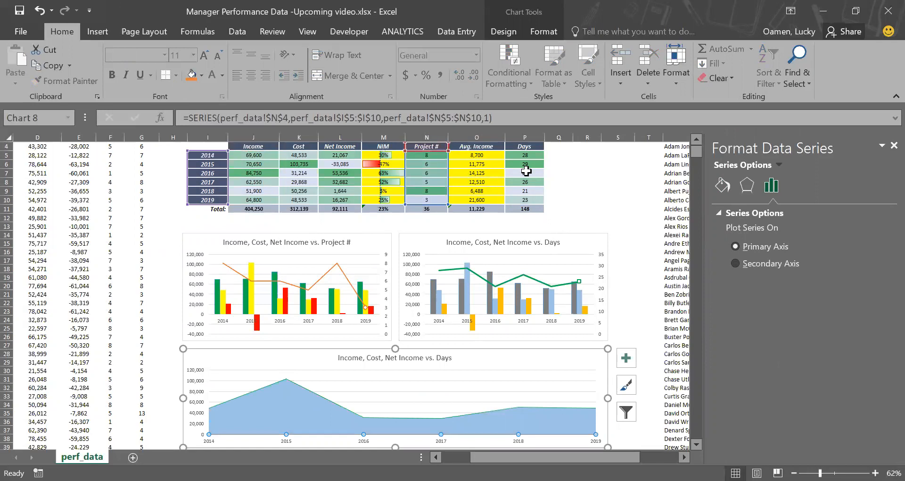
click(589, 165)
click(565, 347)
scroll(564, 344, down, 1)
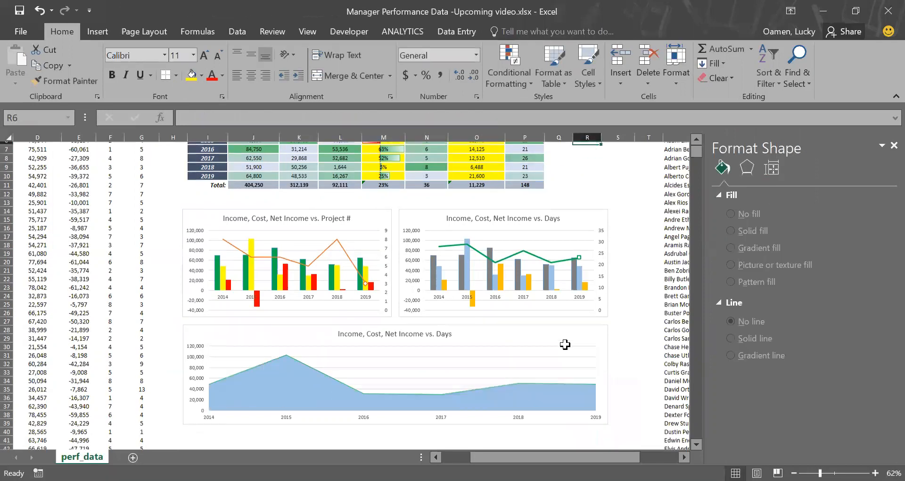
scroll(564, 344, up, 1)
scroll(565, 344, down, 1)
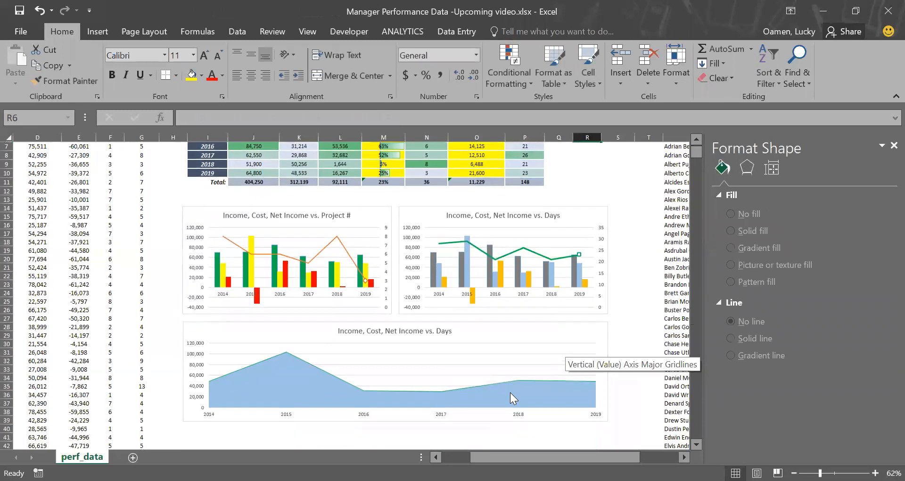
click(509, 395)
scroll(509, 395, up, 2)
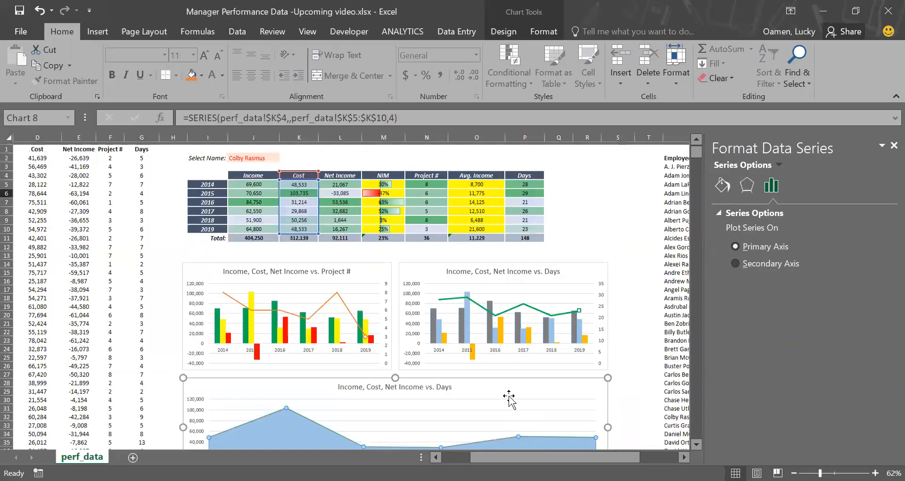
key(ctrl+z)
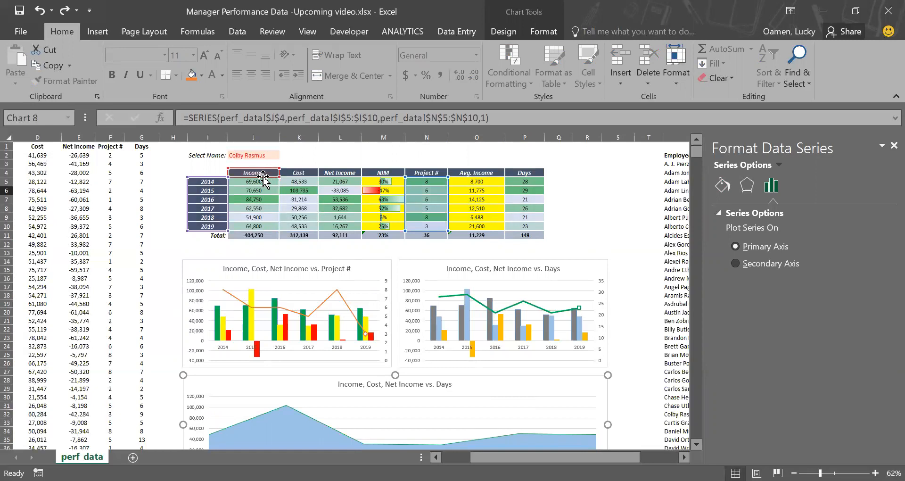
Step: Move the Income series values to the Days column's yearly cells
click(651, 199)
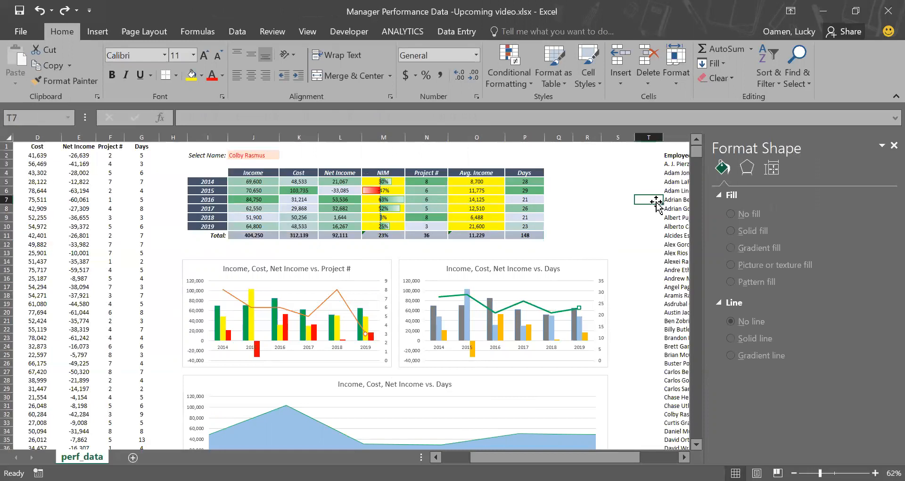
drag(656, 203, 602, 248)
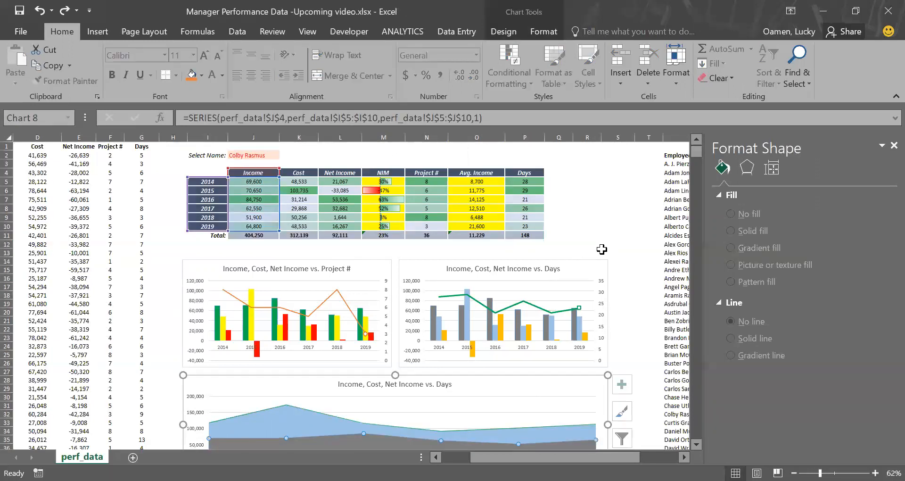
scroll(560, 368, down, 1)
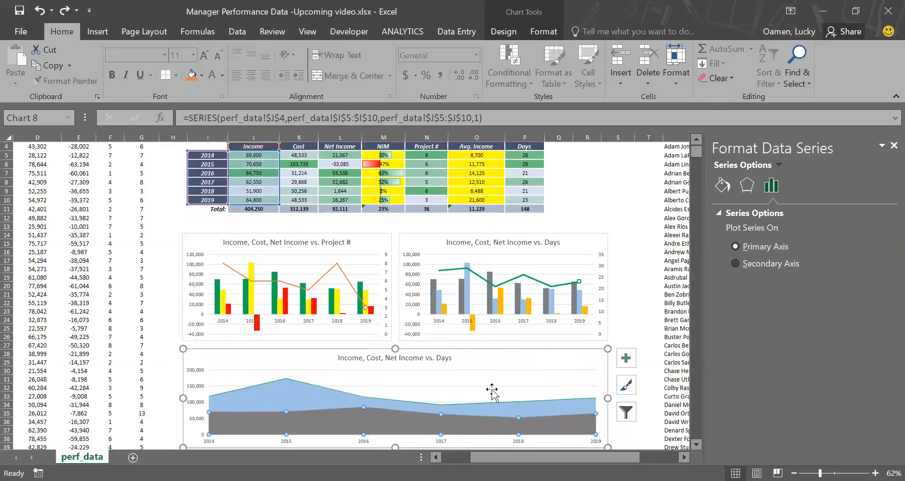
drag(279, 198, 455, 200)
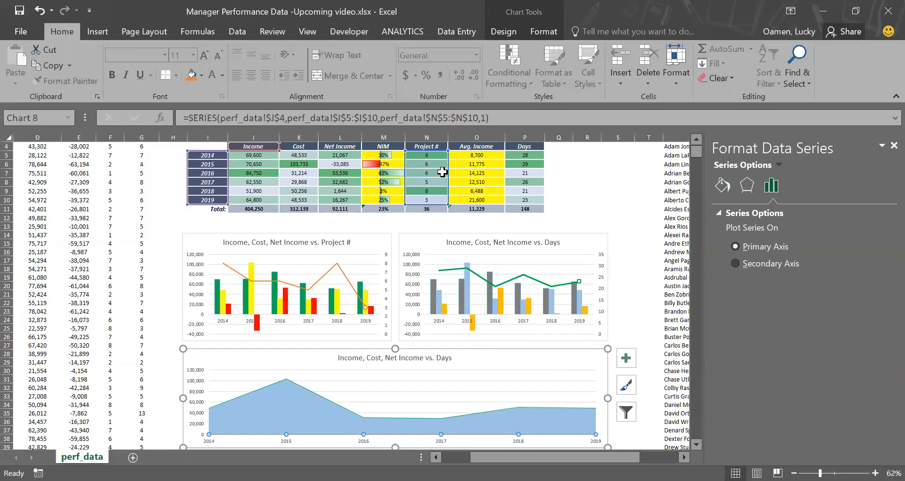
drag(449, 175, 521, 173)
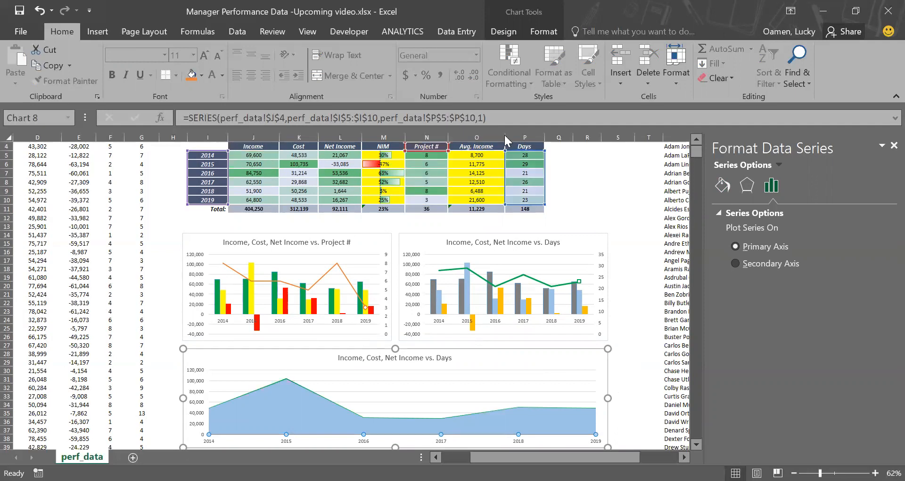
scroll(511, 143, up, 1)
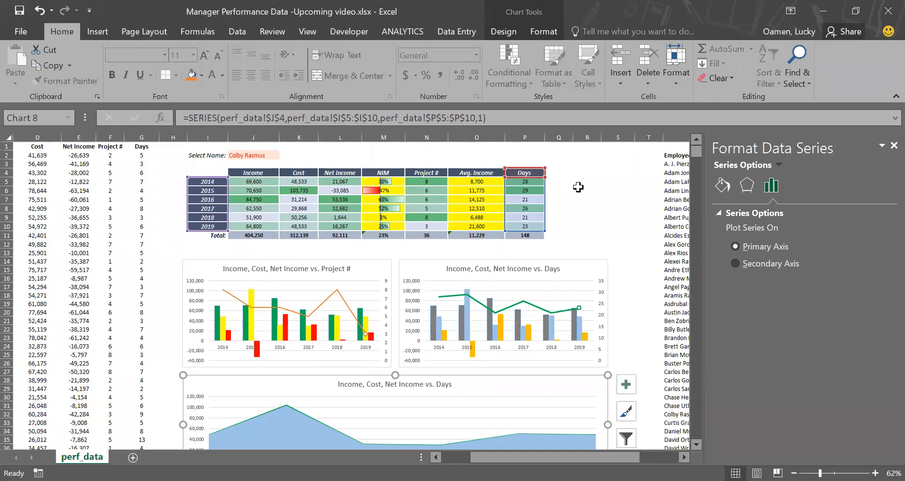
click(580, 189)
scroll(570, 270, down, 6)
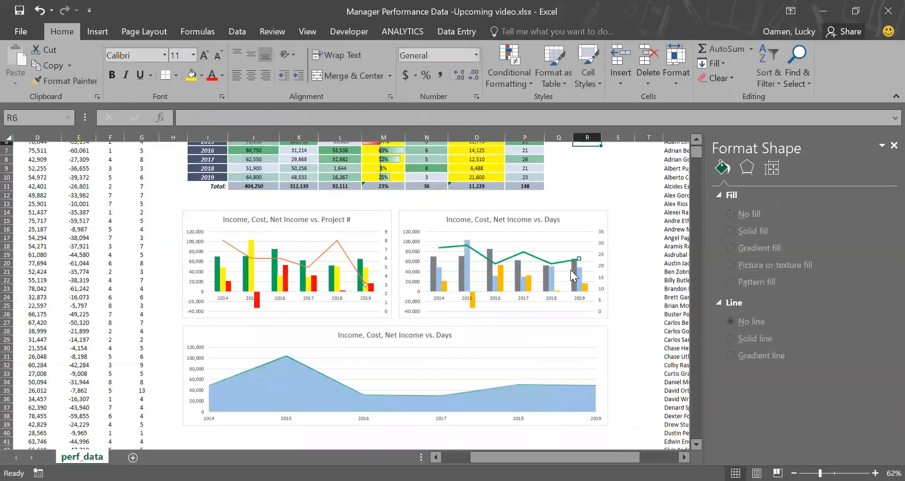
Step: Remove the two extra Days series from the stacked area chart's data source
click(318, 277)
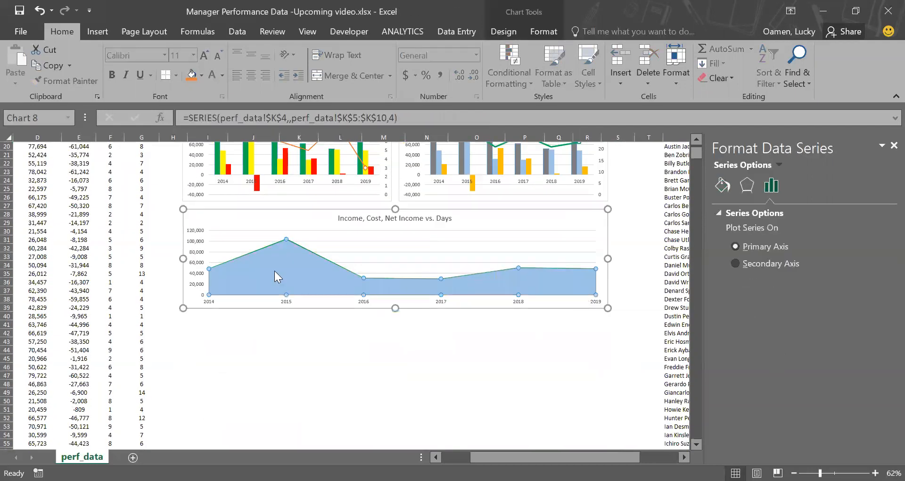
click(539, 28)
click(507, 30)
click(701, 72)
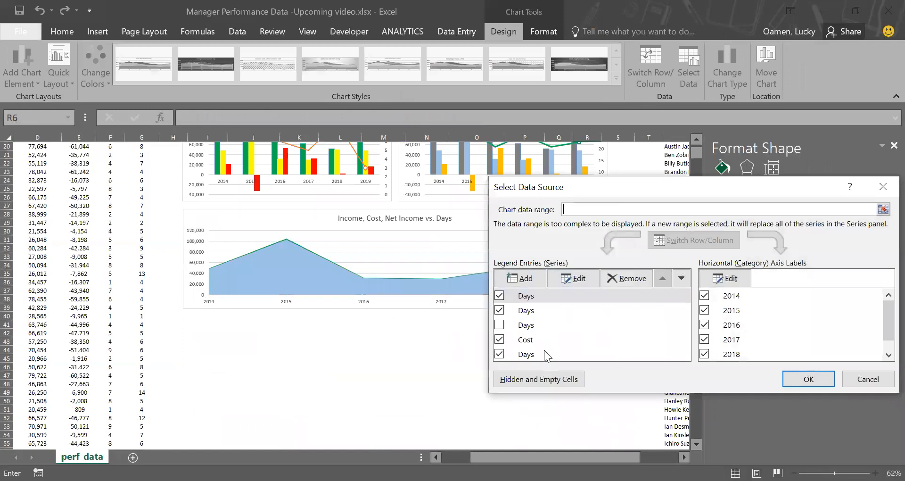
click(500, 310)
click(499, 295)
click(784, 377)
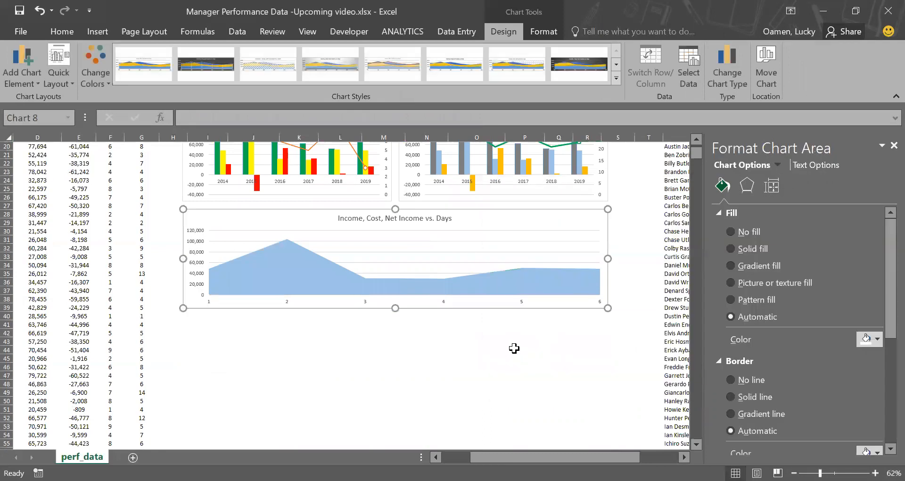
Step: Redirect the Cost area series to the Project # column's values and header
scroll(512, 347, up, 2)
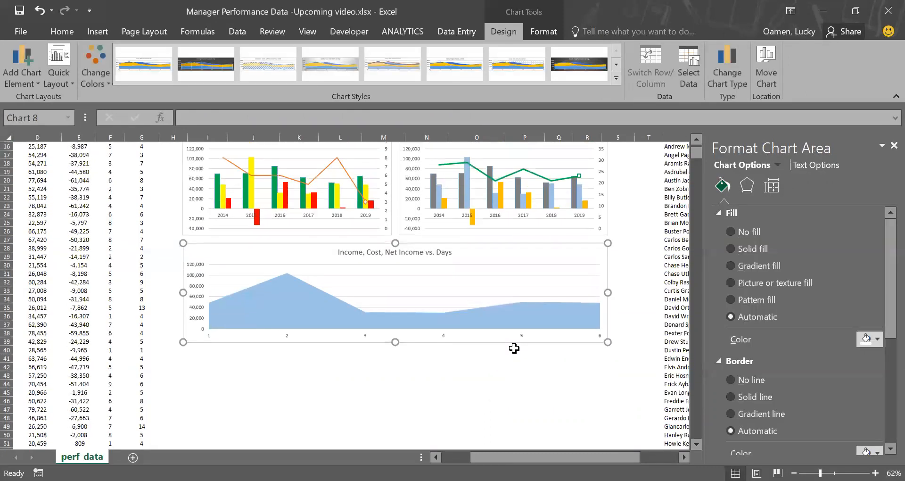
click(451, 318)
scroll(451, 319, up, 5)
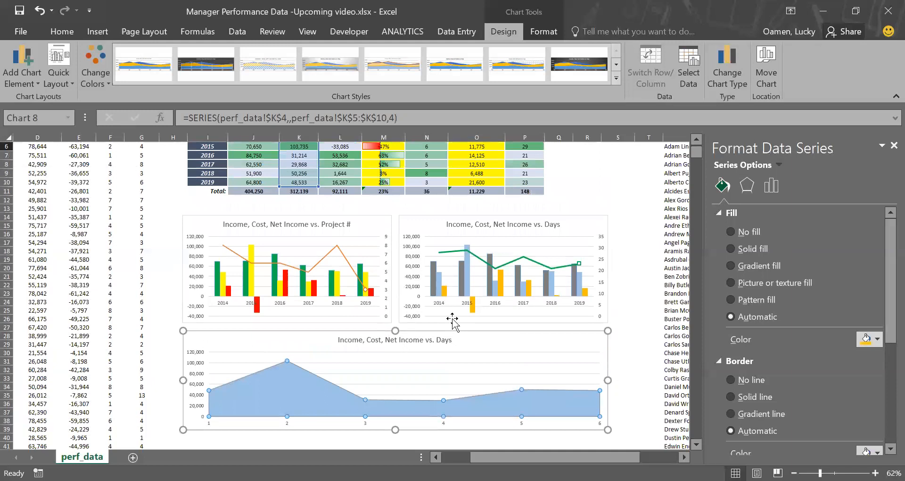
scroll(451, 321, up, 2)
drag(312, 203, 442, 206)
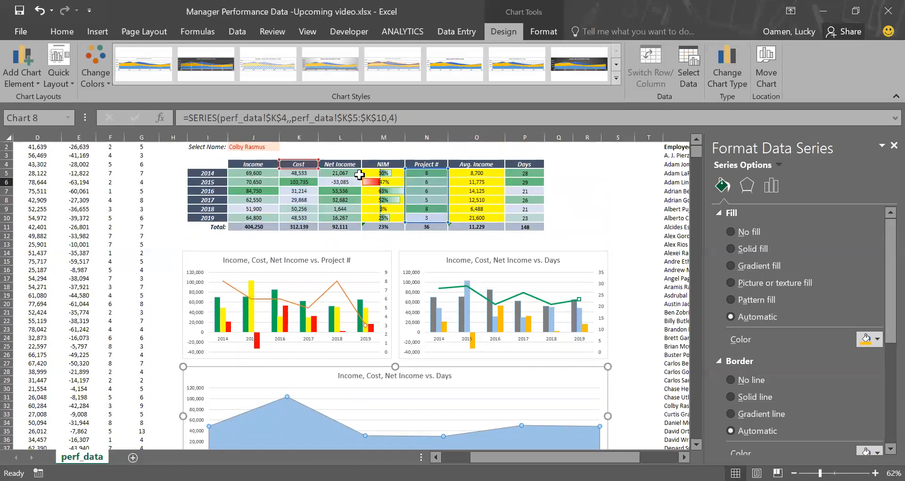
drag(303, 169, 424, 166)
click(558, 183)
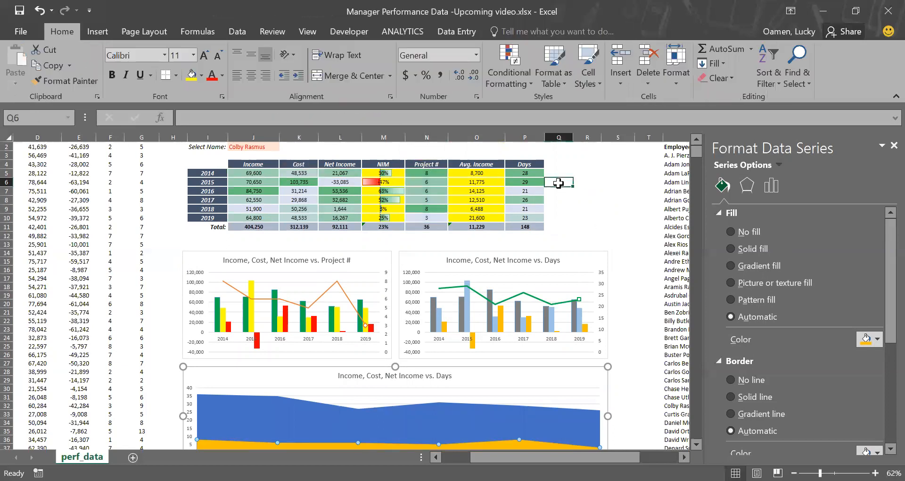
Step: Rename the stacked area chart's title to Project # vs Days
scroll(609, 271, down, 3)
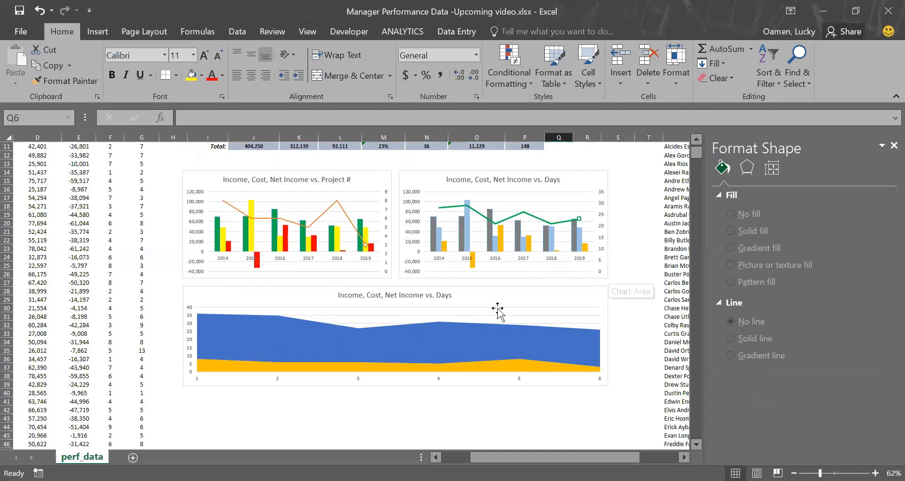
click(465, 332)
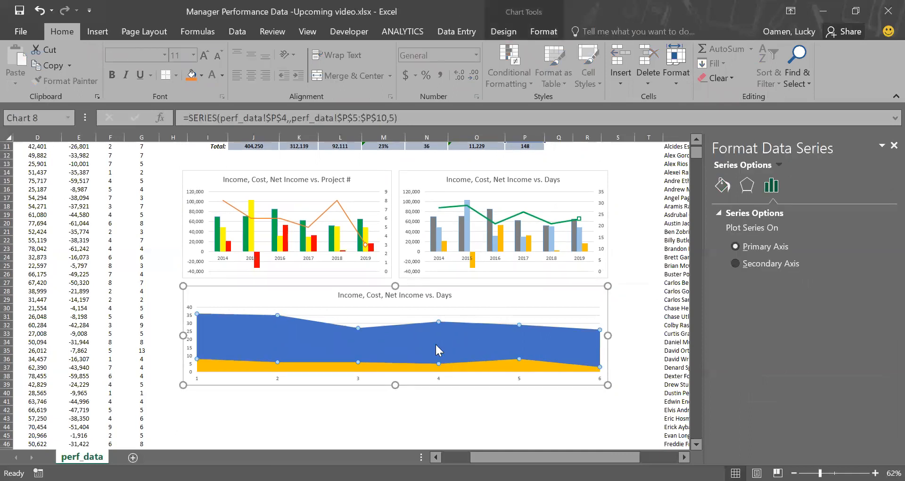
click(409, 296)
drag(451, 295, 333, 299)
text(Pr)
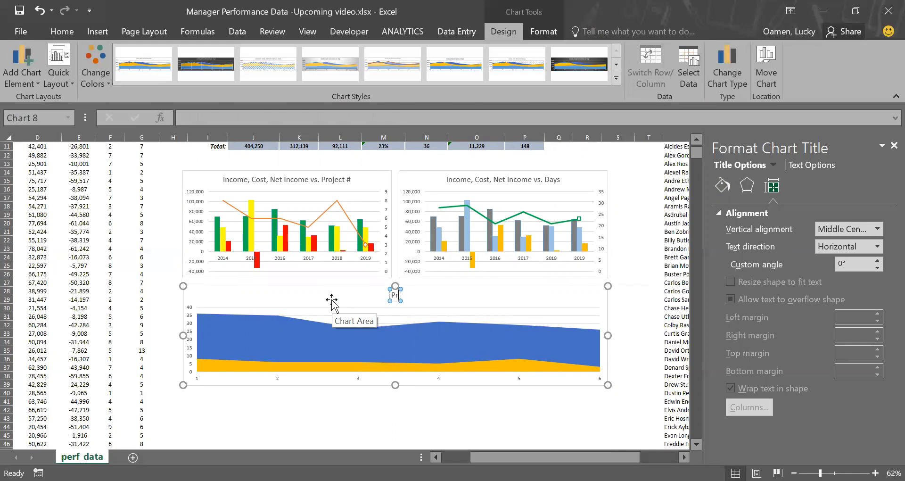
text(oject # vs)
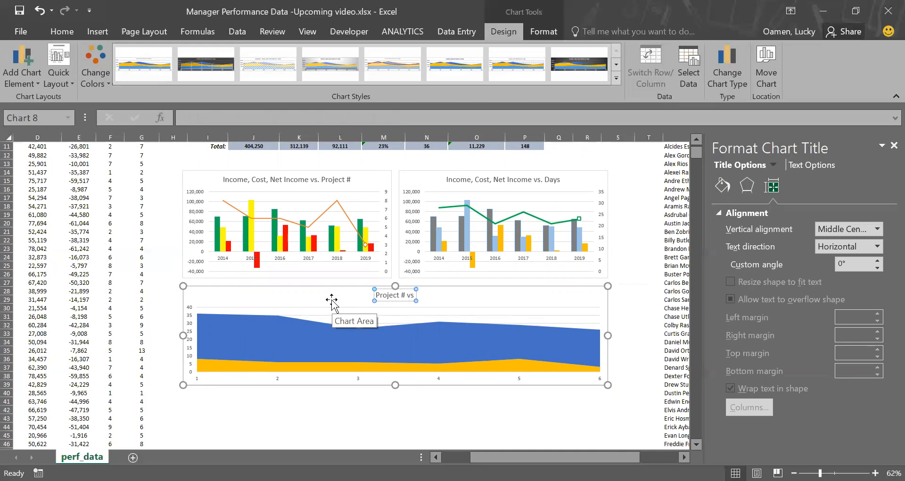
text( Days)
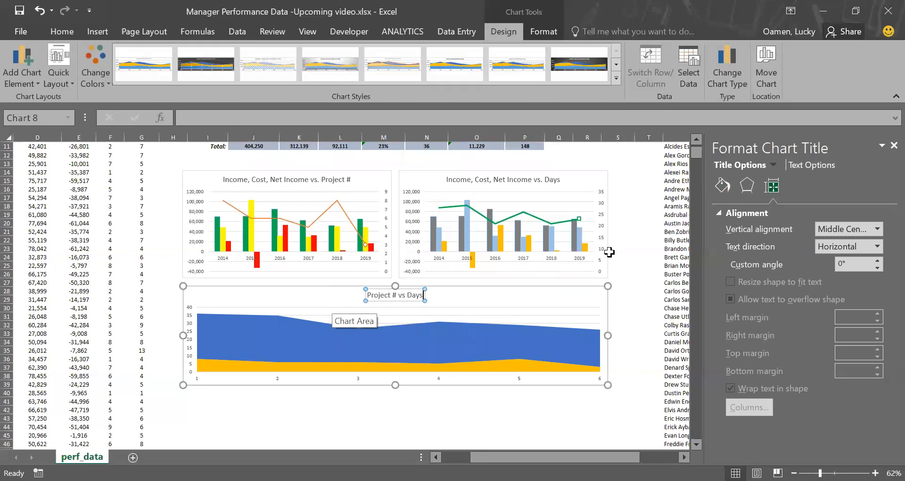
click(609, 252)
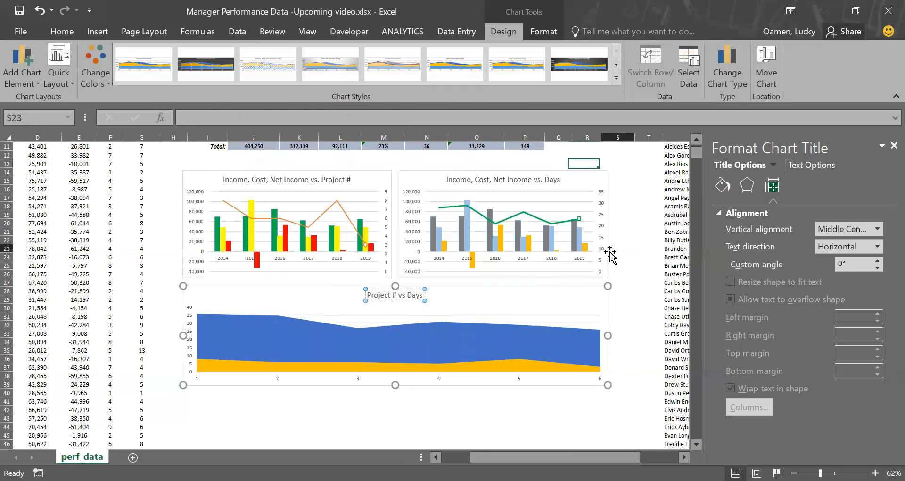
Step: Give the Project # area series in the stacked area chart a solid light gray fill
click(514, 337)
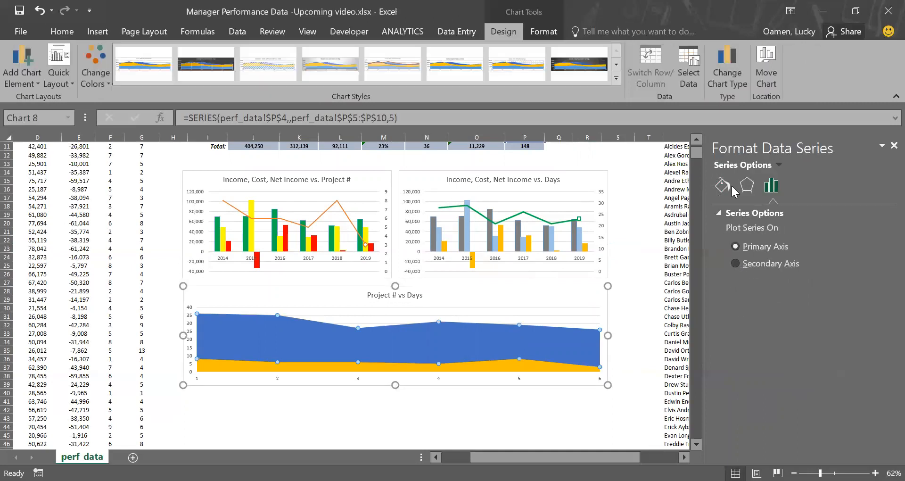
click(731, 186)
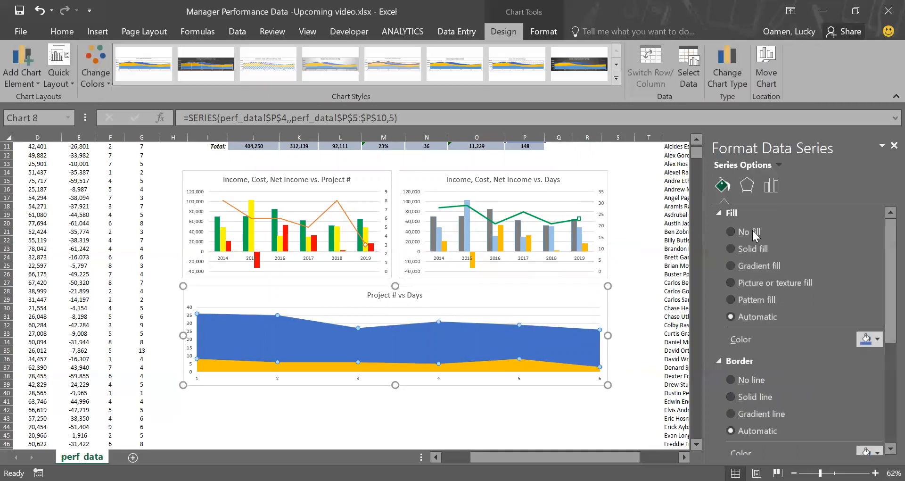
click(741, 249)
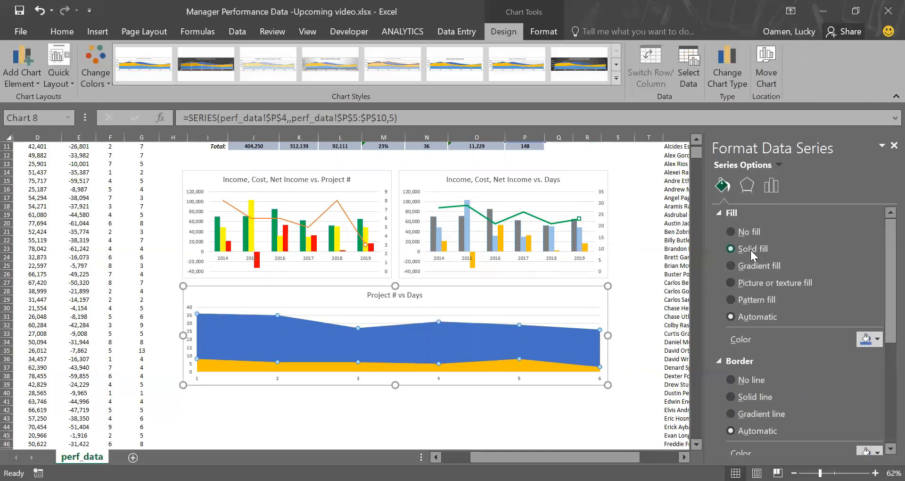
click(875, 339)
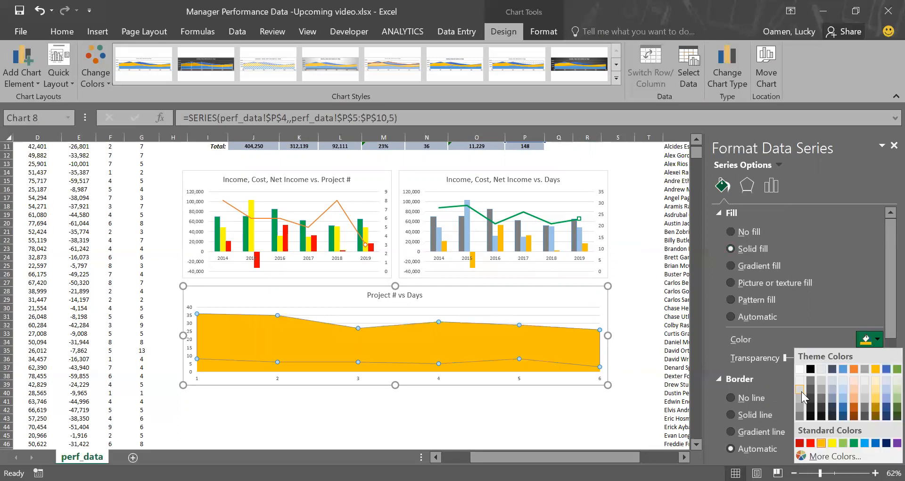
Step: Give the Days area series a solid light blue fill
click(518, 359)
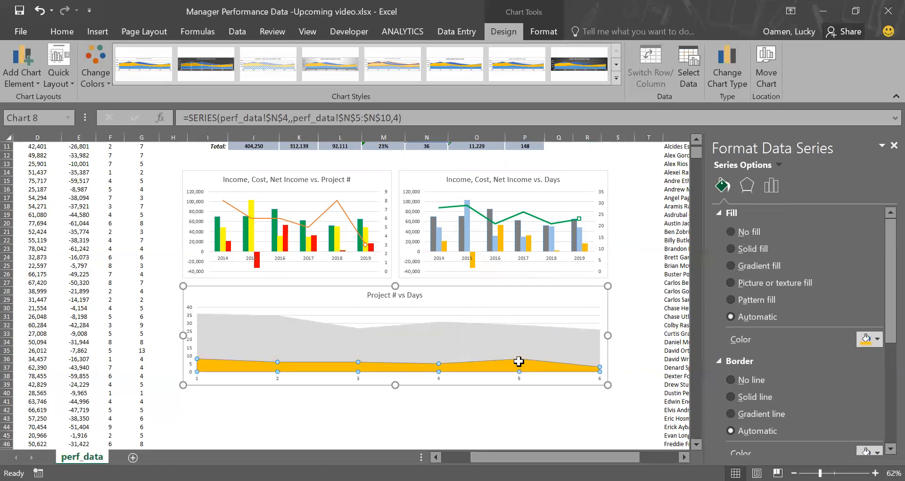
click(745, 252)
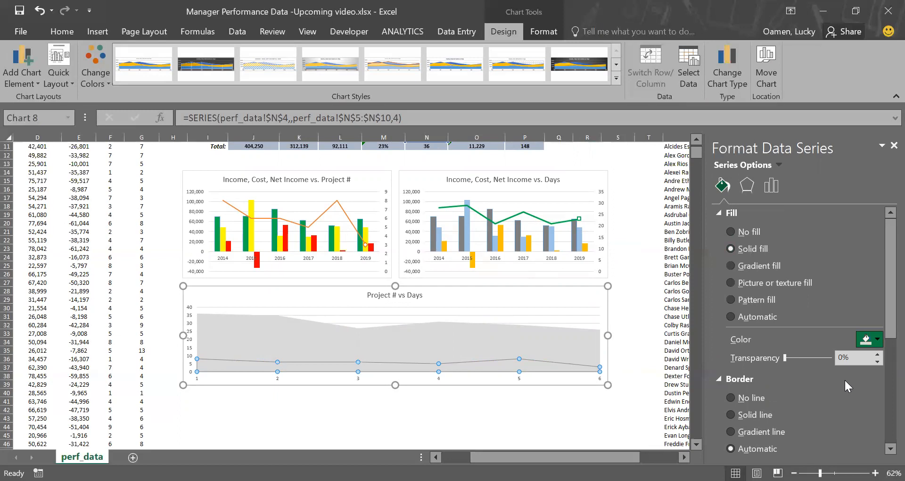
click(866, 340)
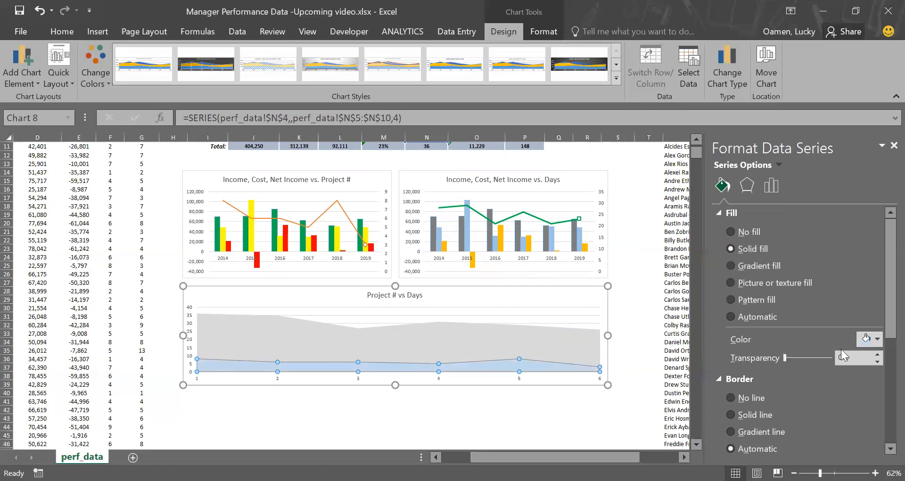
click(868, 345)
click(842, 399)
click(630, 340)
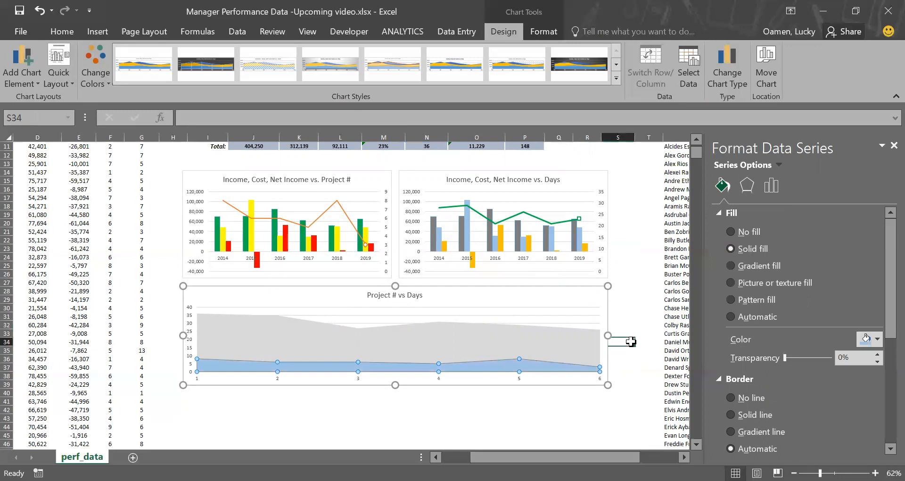
Step: Remove the border line from the gray Project # area series
click(551, 345)
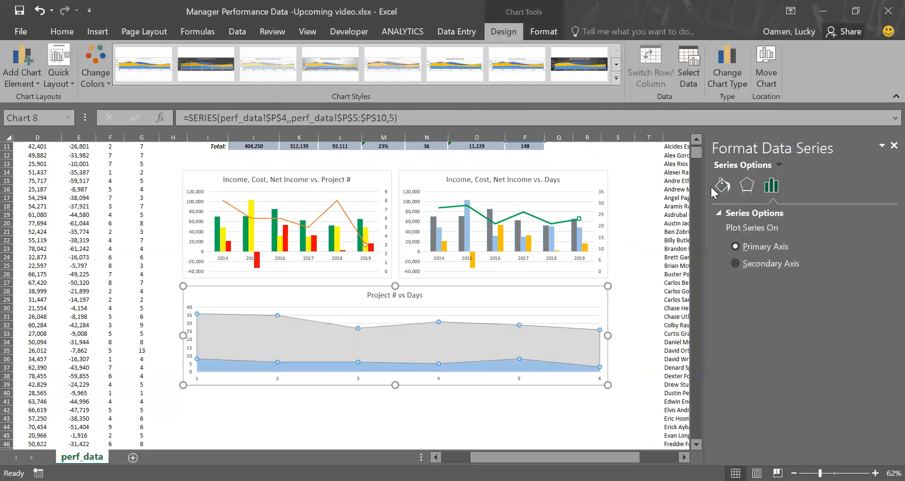
click(721, 185)
click(752, 414)
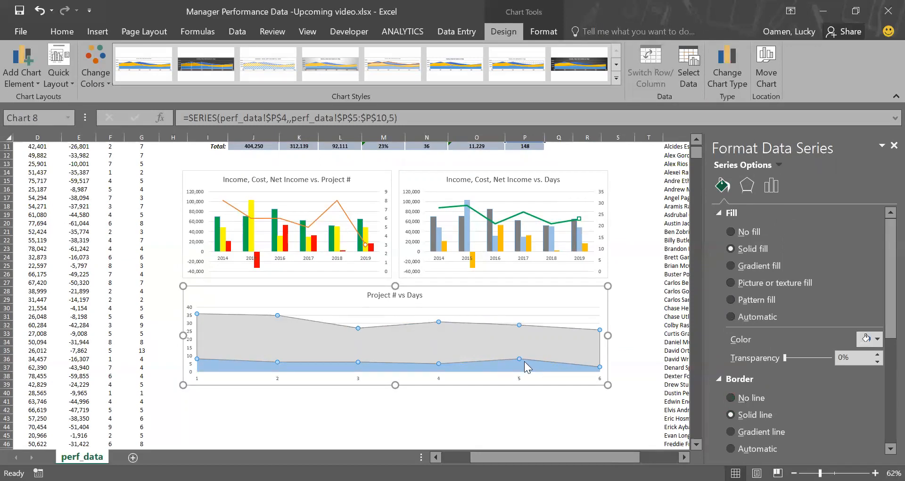
click(743, 399)
click(565, 425)
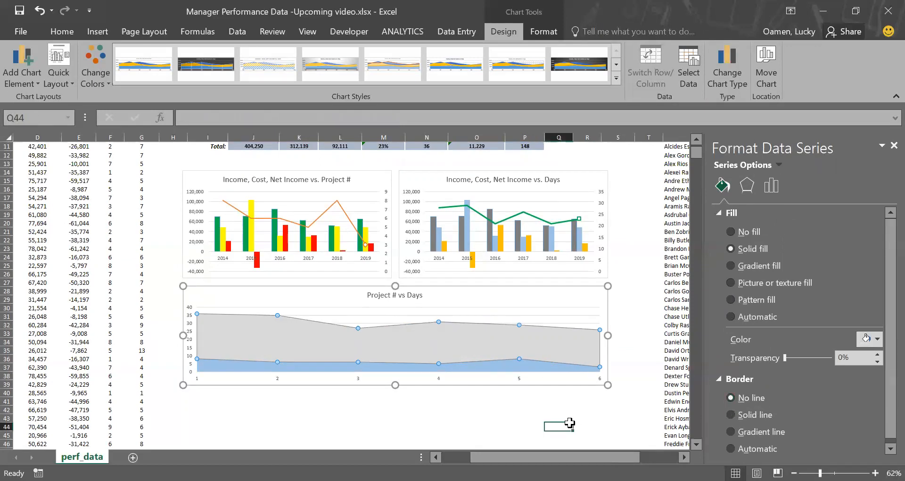
Step: Switch between different employees in the name dropdown to review how the table and charts update
scroll(640, 283, up, 4)
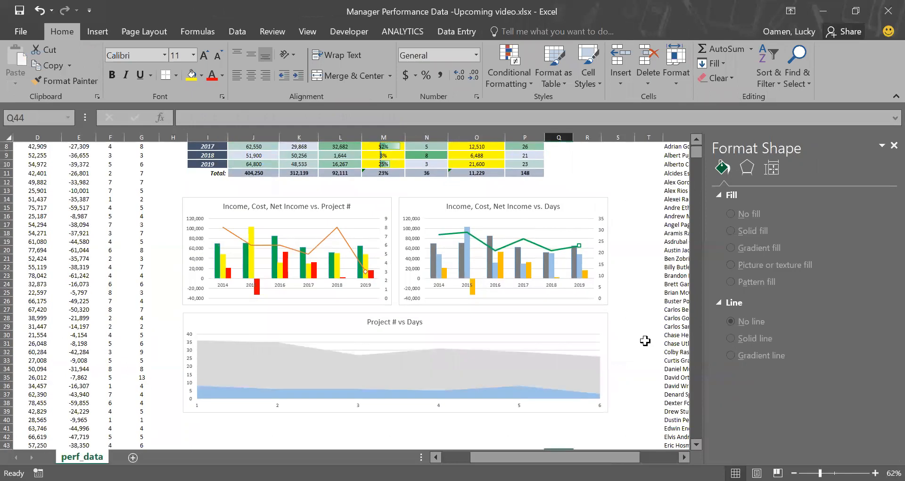
click(257, 155)
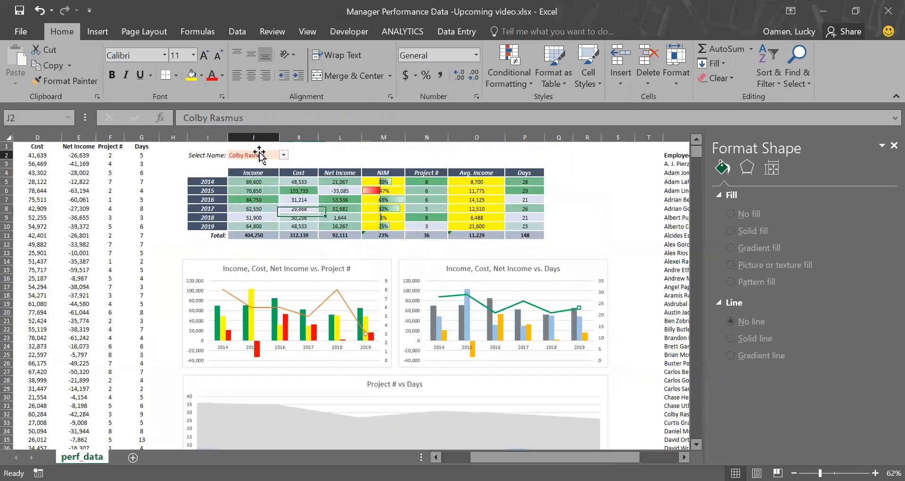
click(283, 155)
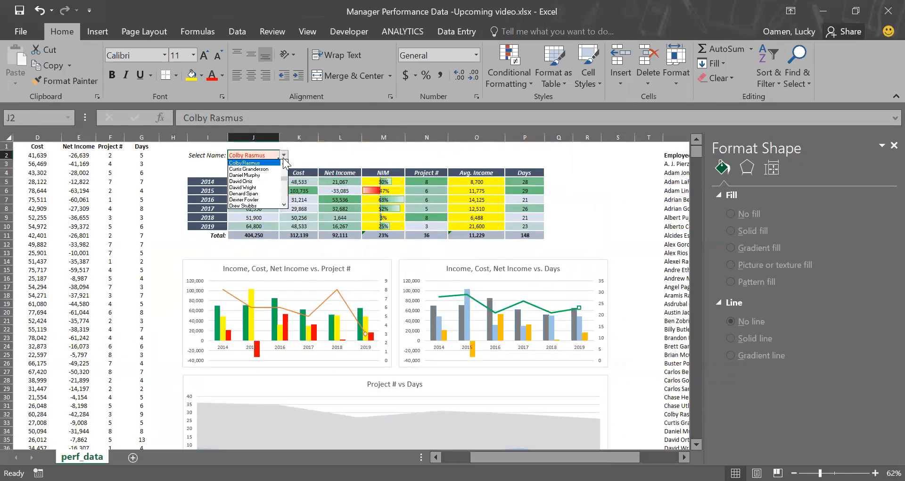
click(254, 193)
scroll(491, 299, down, 3)
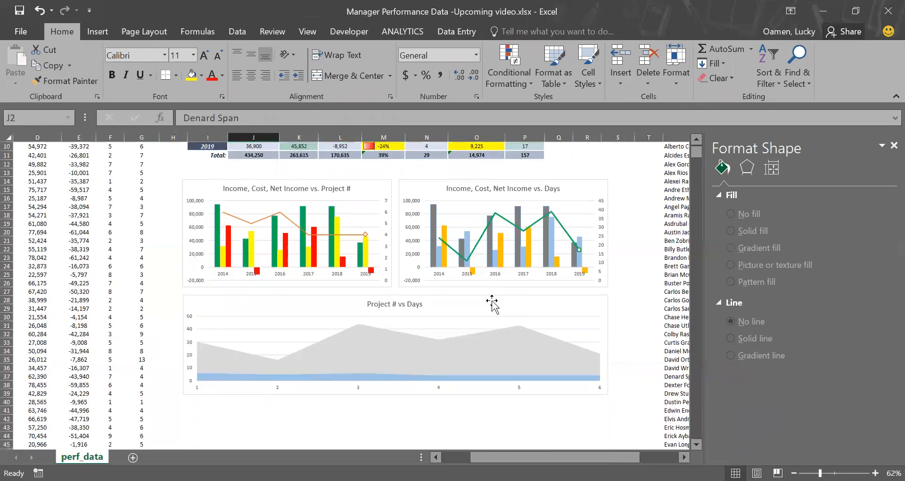
scroll(491, 302, up, 2)
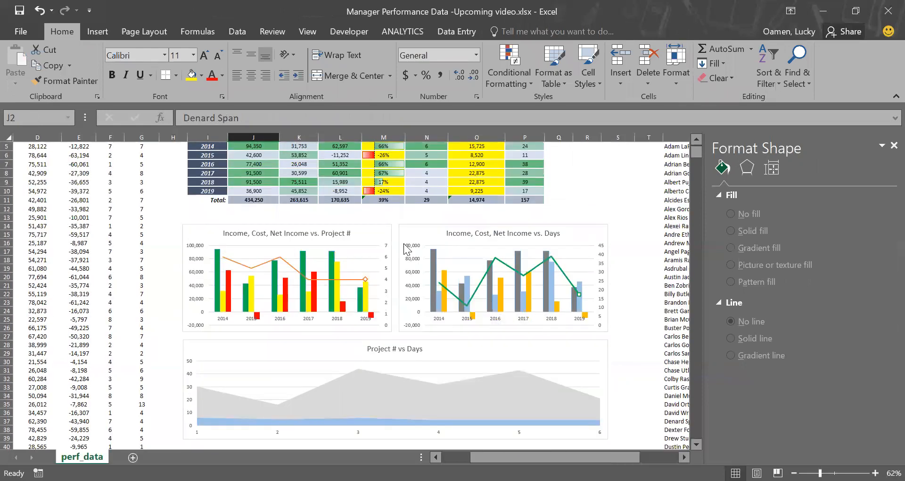
scroll(404, 243, up, 2)
click(283, 155)
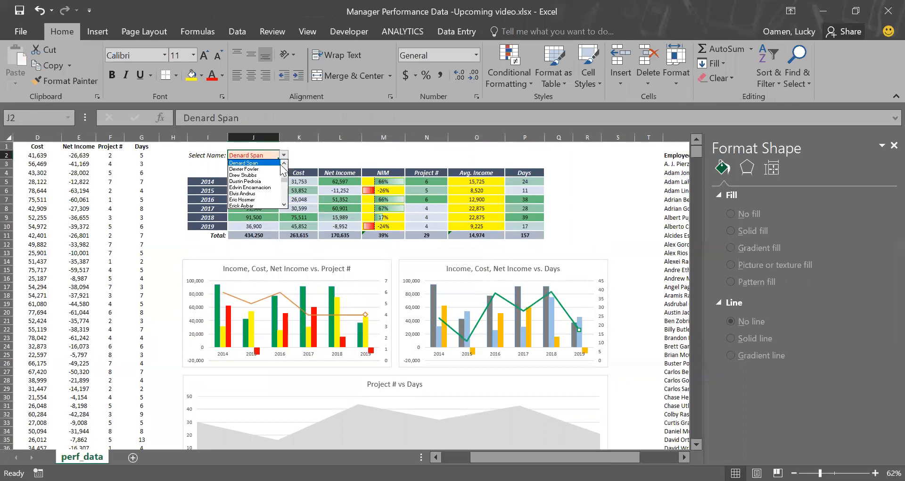
click(259, 200)
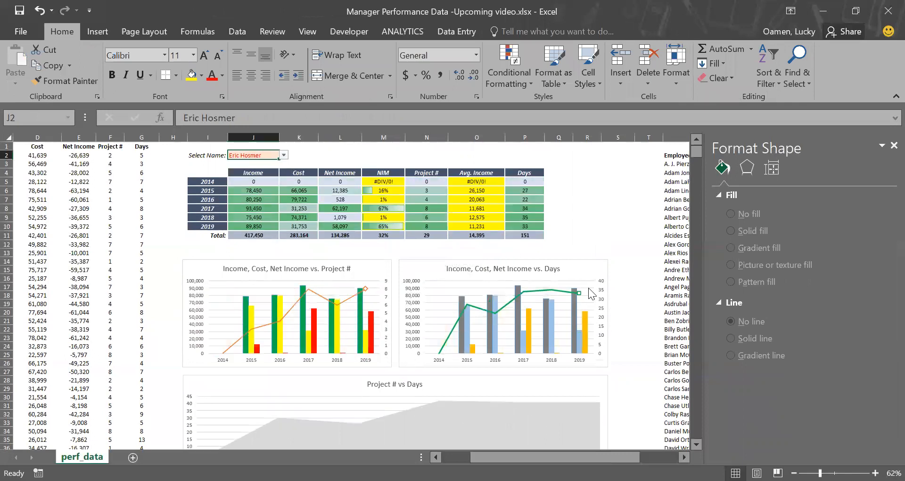
scroll(588, 288, down, 4)
click(636, 262)
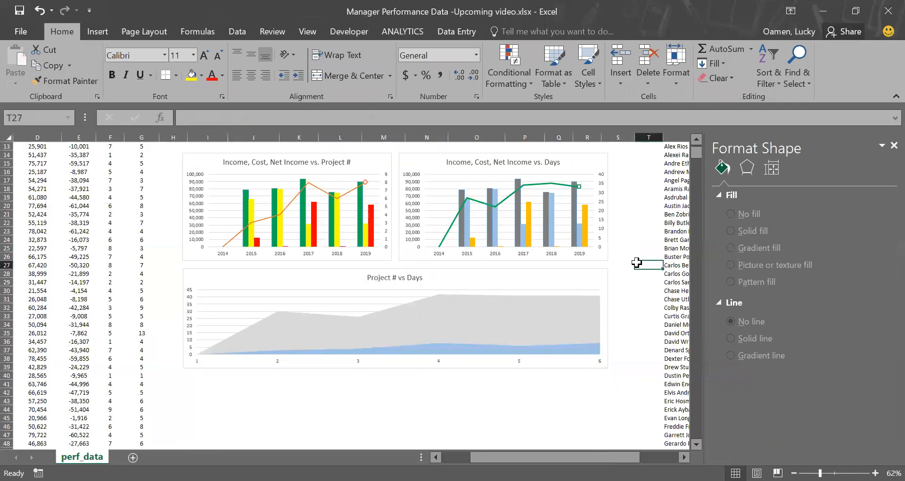
Step: Wrap the 2014 NIM formula as =IFERROR(L5/J5,"-") and fill it down through the 2019 NIM cell
scroll(636, 262, up, 4)
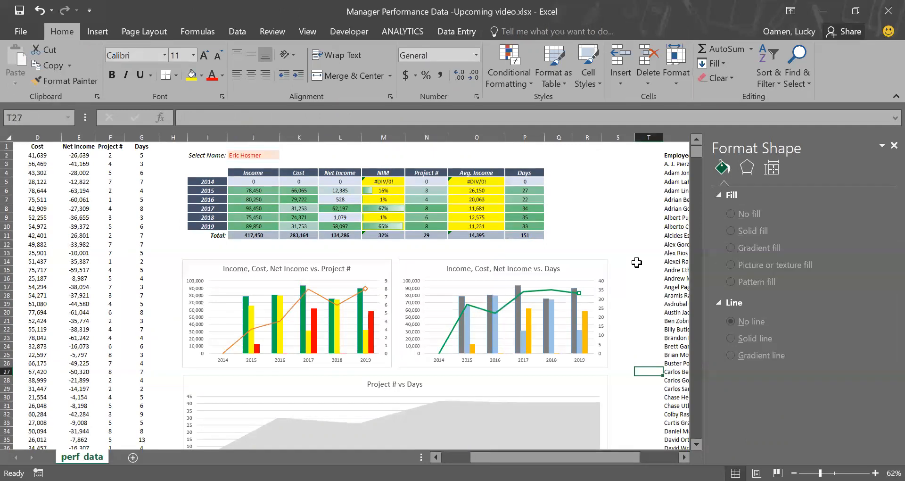
click(387, 181)
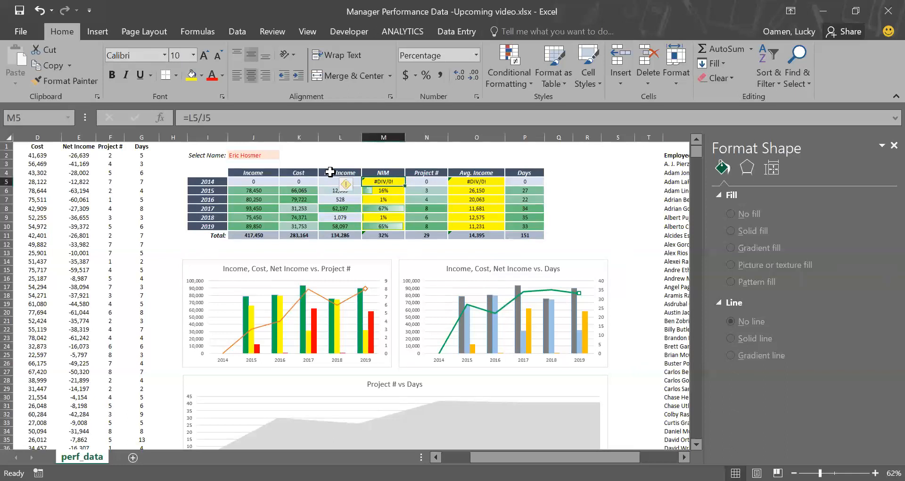
click(186, 121)
text(i)
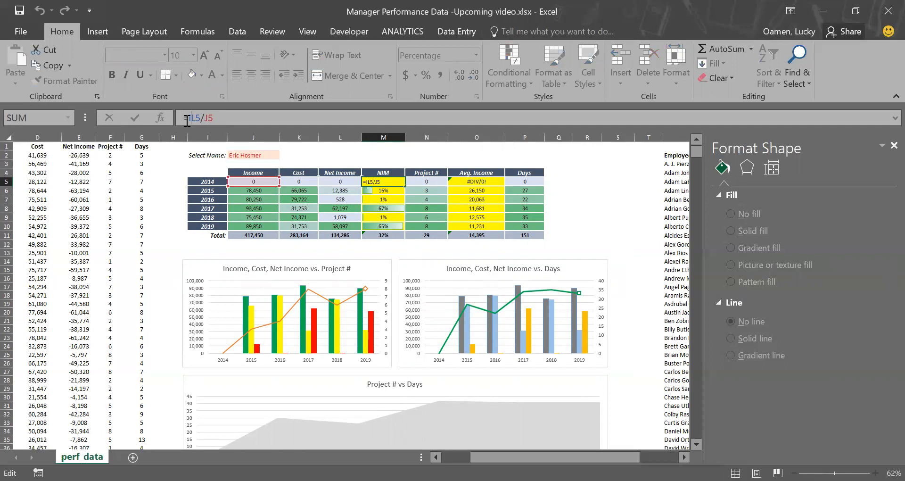
text(fe)
key(Tab)
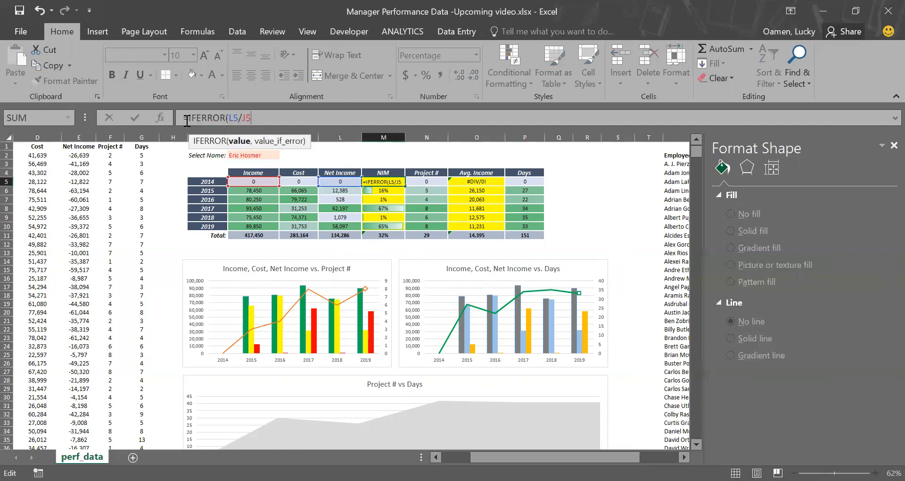
text(,"-)
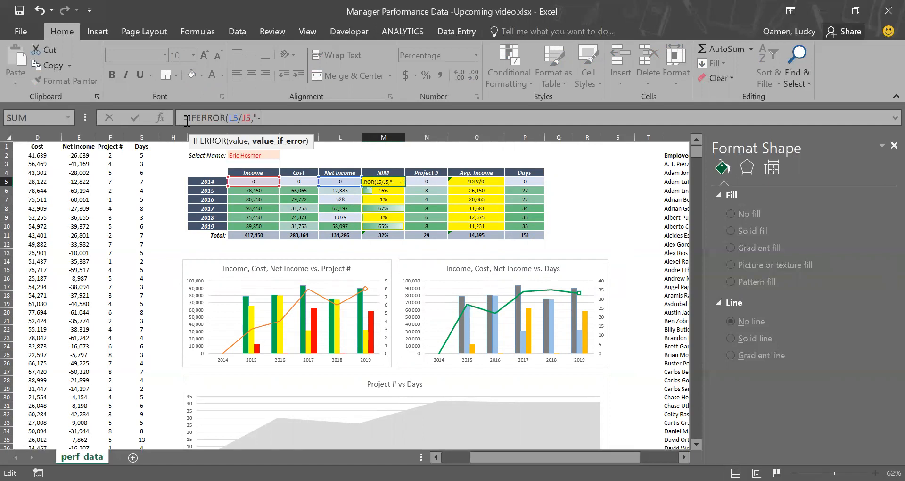
text(")
key(ctrl+Return)
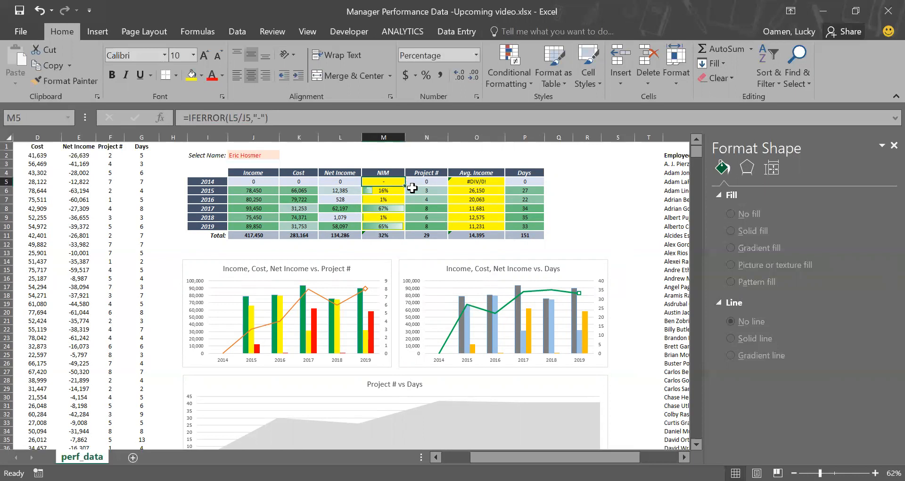
drag(405, 186, 401, 226)
Step: Wrap the 2014 Avg. Income formula as =IFERROR(J5/N5,"-") and fill it down through 2019
click(476, 183)
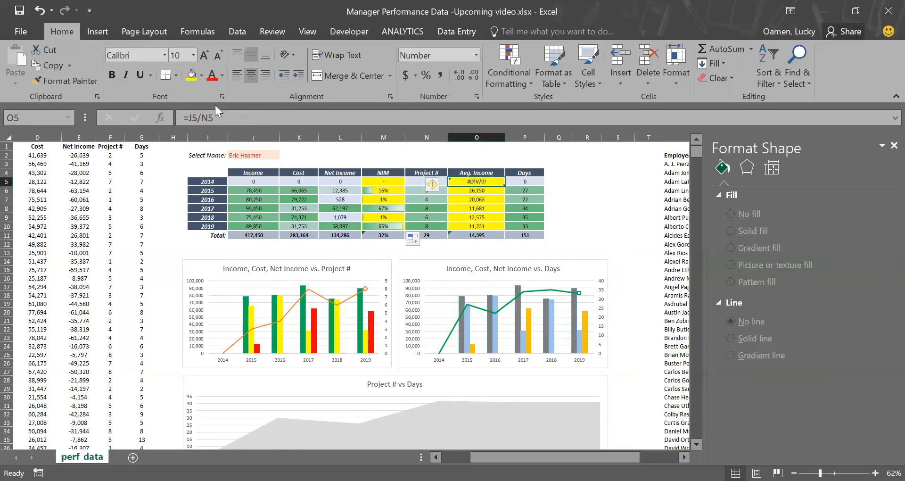
click(189, 114)
text(IFERROR(J5/N5,"-")
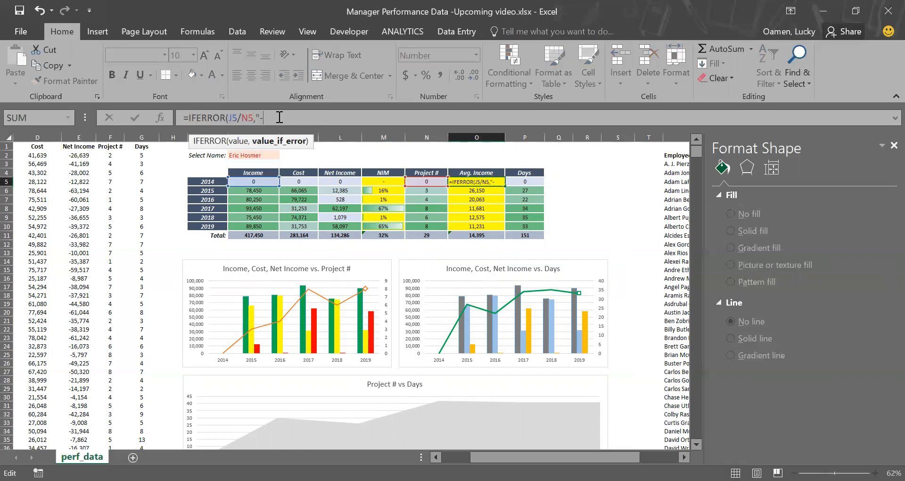
text())
key(ctrl+Return)
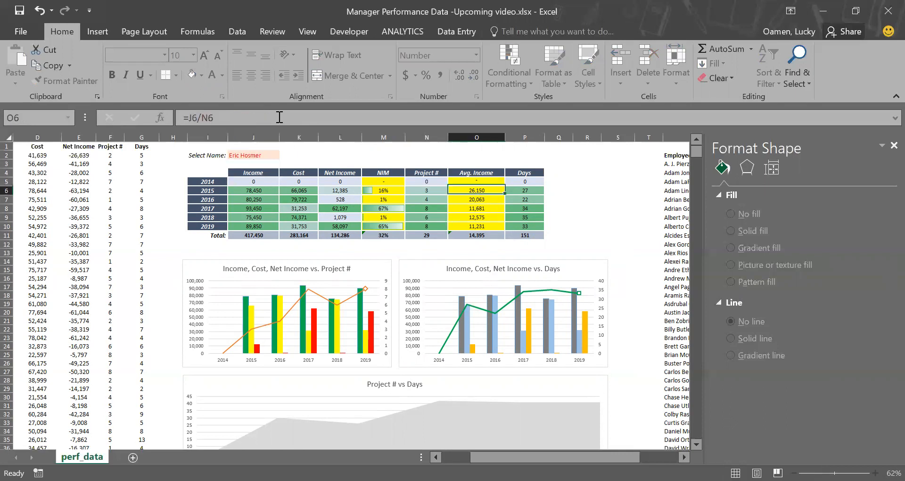
drag(504, 186, 493, 229)
click(569, 228)
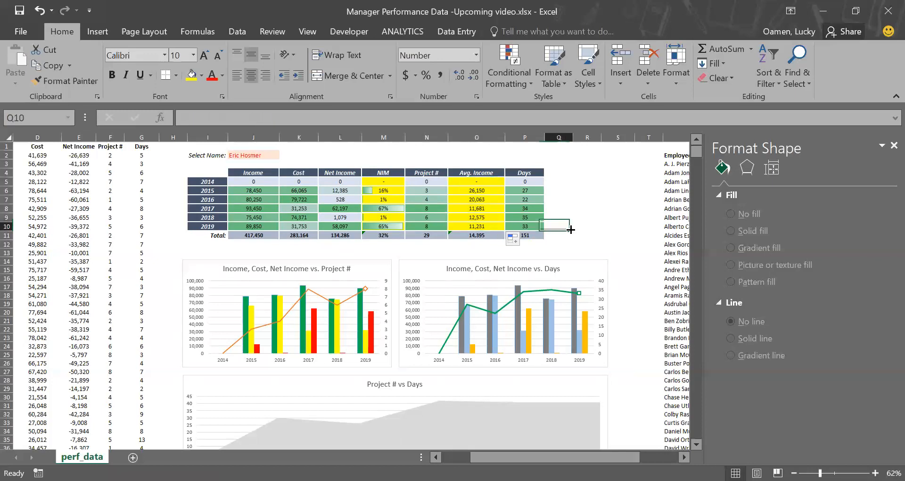
Step: Pick another employee in the name dropdown to check the updated table and charts
click(248, 156)
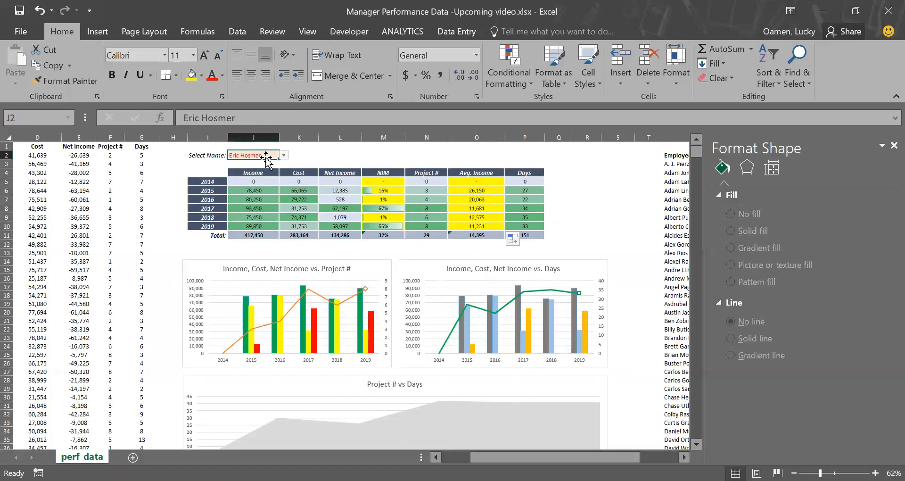
click(284, 155)
click(261, 193)
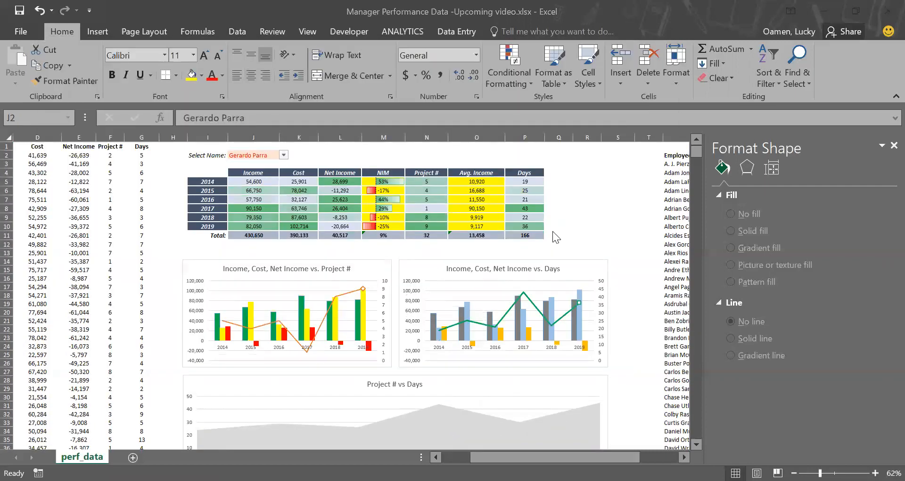
click(582, 217)
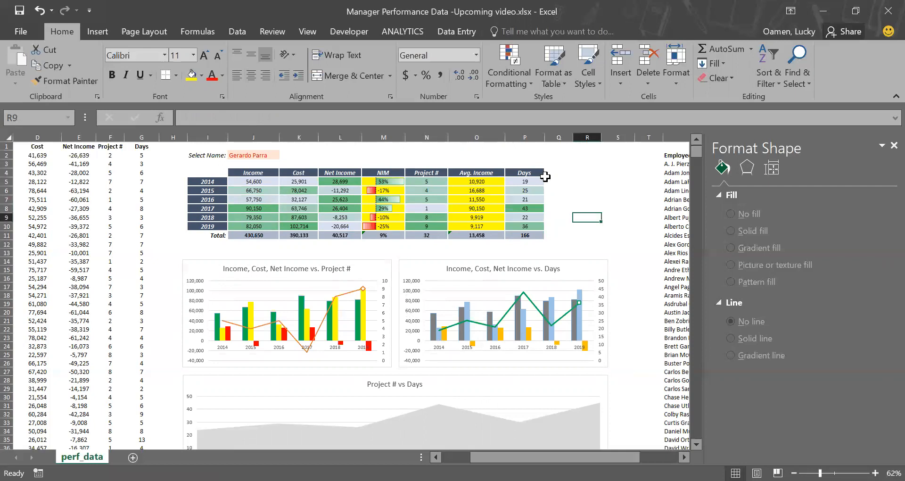